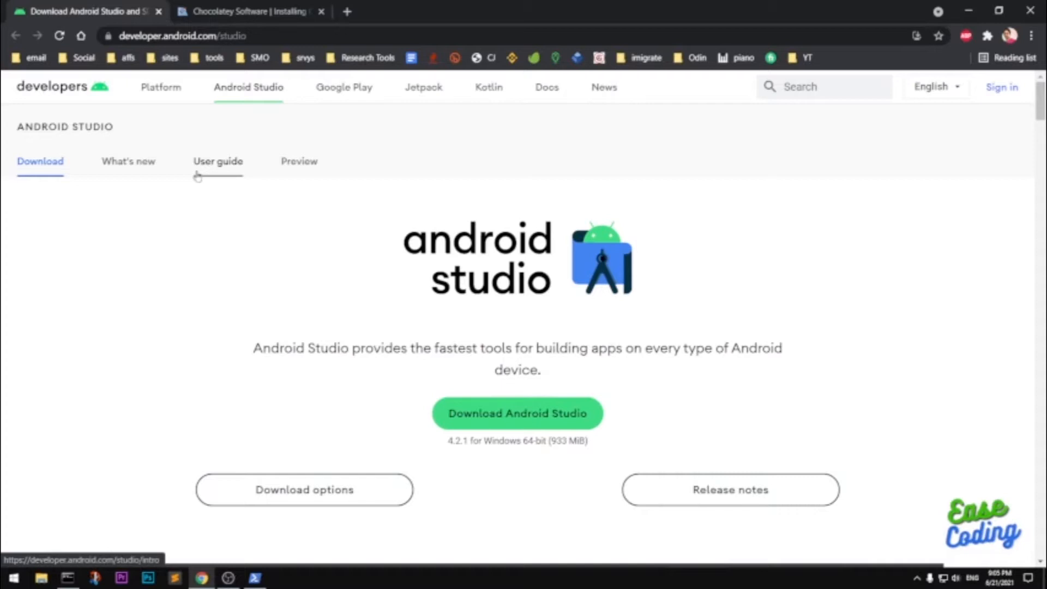
Examine this PC's device and Windows specifications, and the Windows system requirements on the Android Studio download page
key(super+Pause)
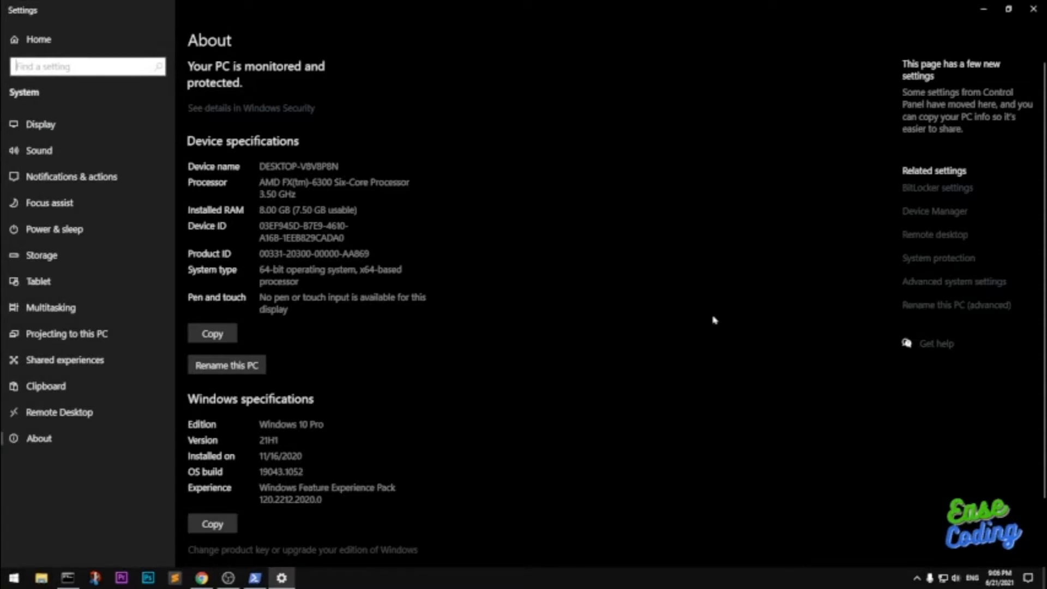
click(1037, 15)
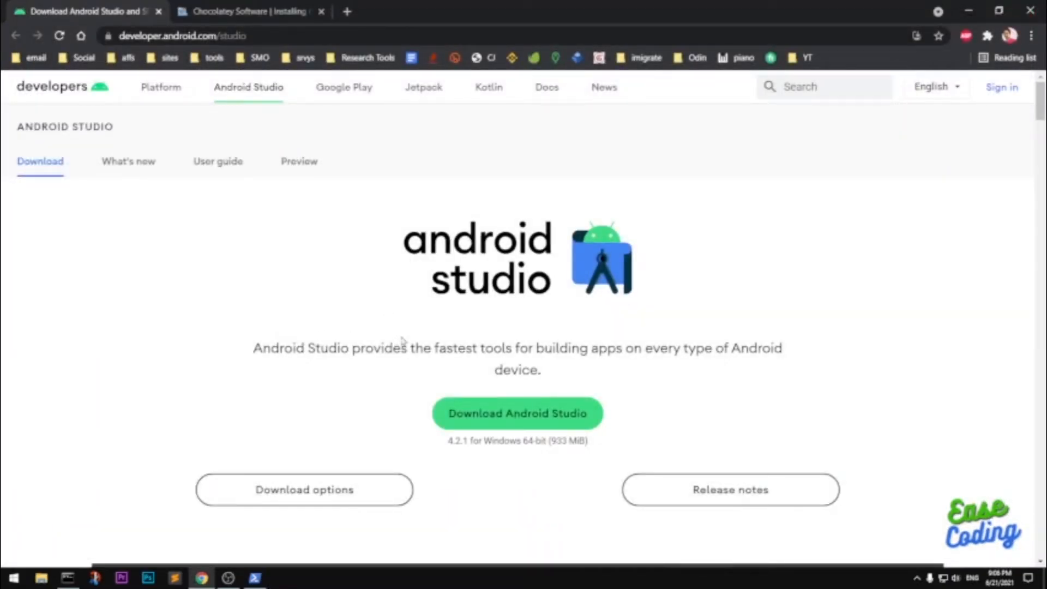
drag(1041, 112, 1042, 491)
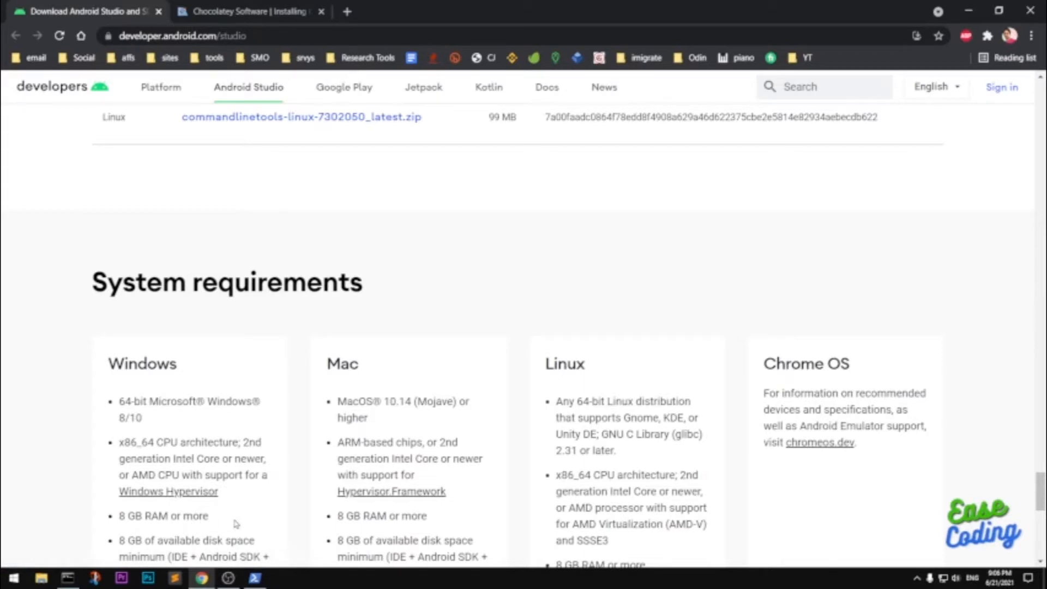
scroll(236, 524, down, 3)
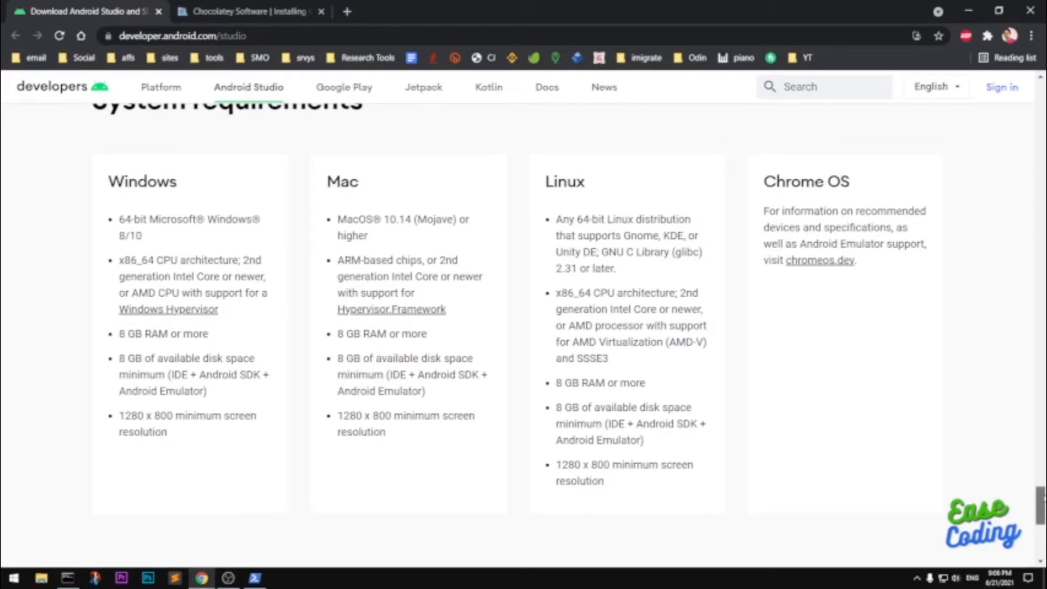
drag(1044, 498, 1044, 112)
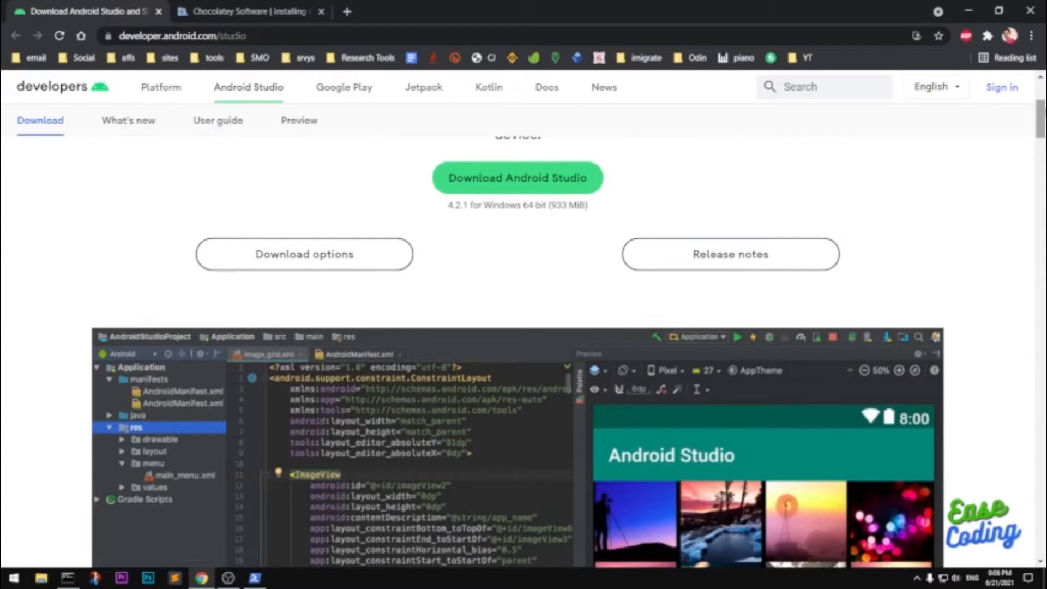
drag(1044, 113, 1044, 93)
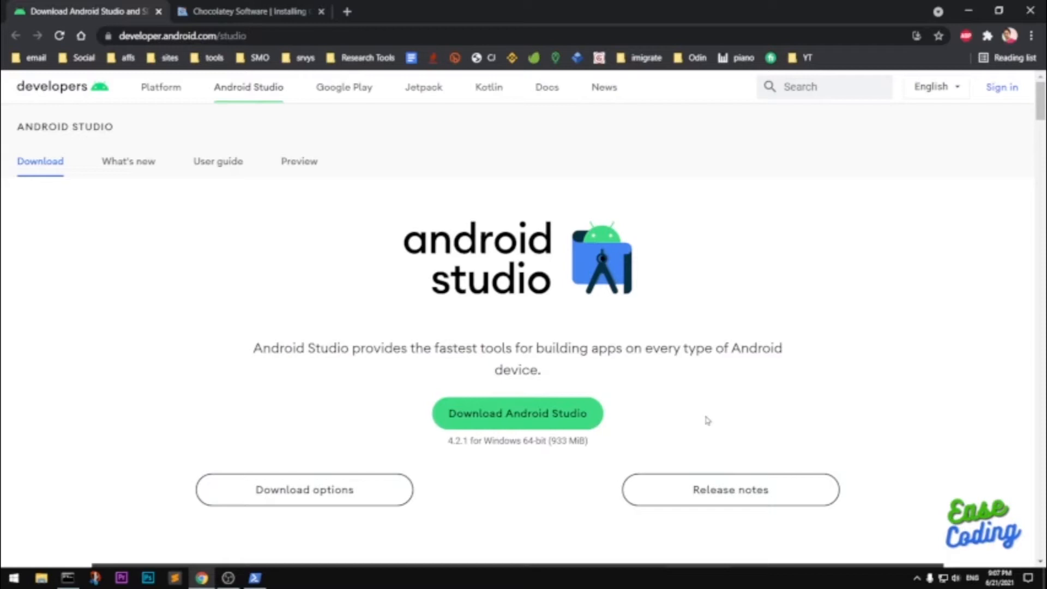
Switch to Command Prompt and check the installed Java compiler with javac -version
click(67, 577)
text(j)
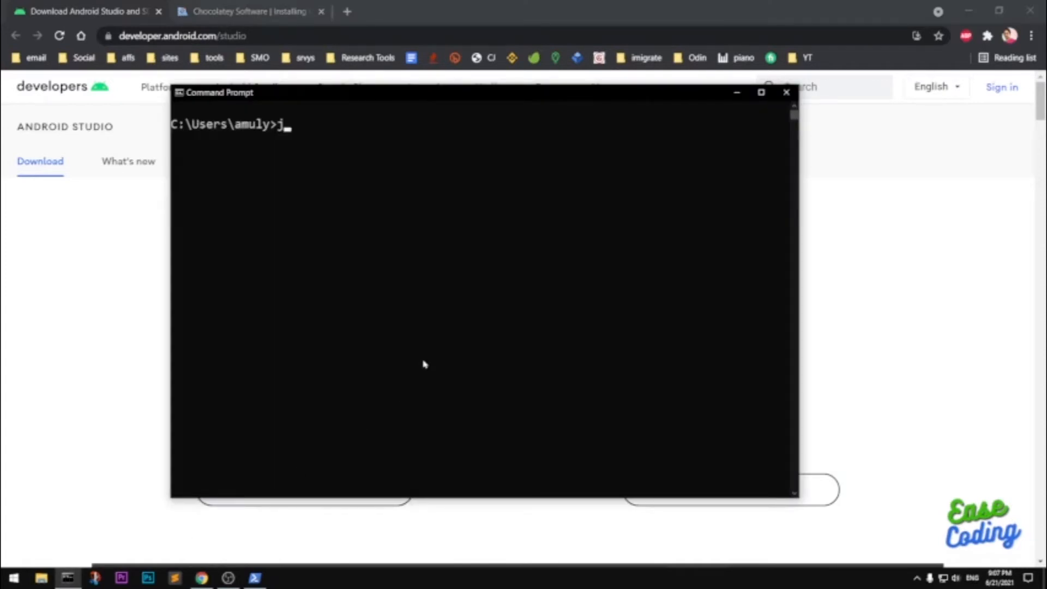
text(avac -versoin)
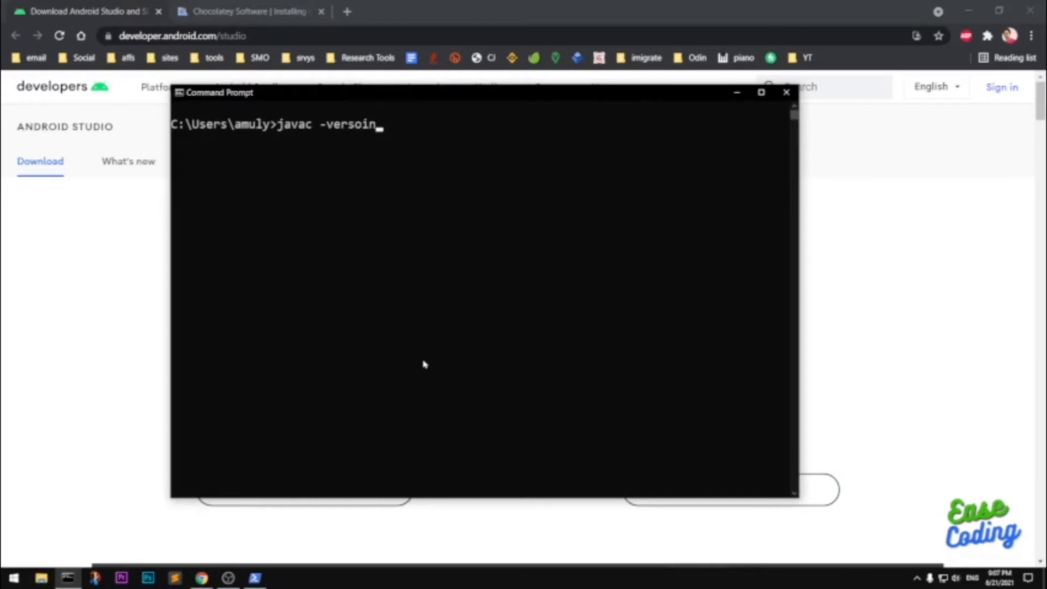
key(BackSpace)
key(BackSpace)
key(BackSpace)
text(ion)
key(Return)
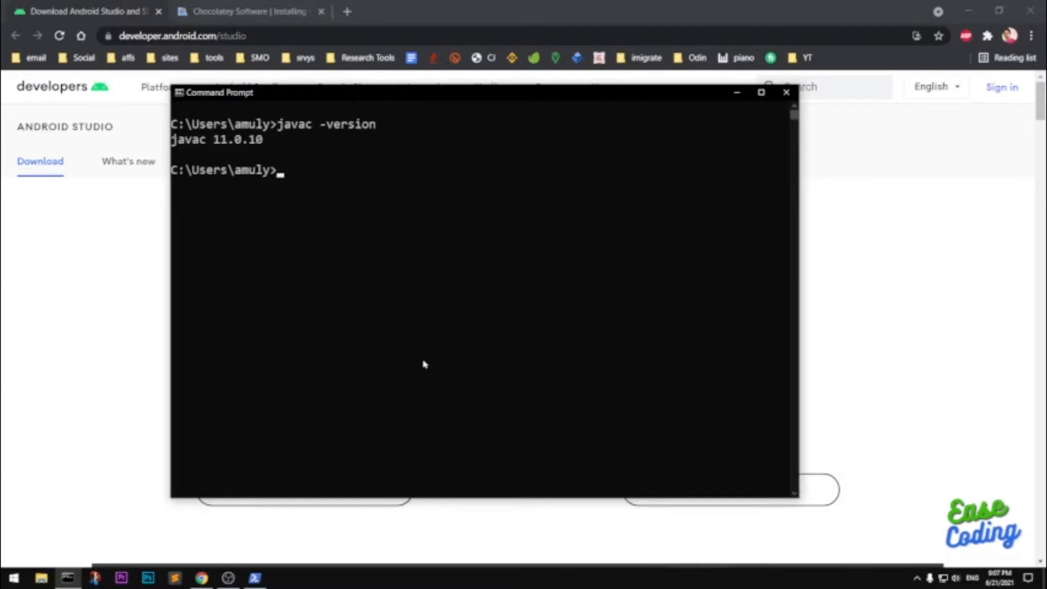
Check the installed Java runtime by reusing the previous command as java -version
key(Up)
key(Left)
key(Left)
key(Left)
key(Left)
key(Left)
key(Left)
key(Left)
key(Left)
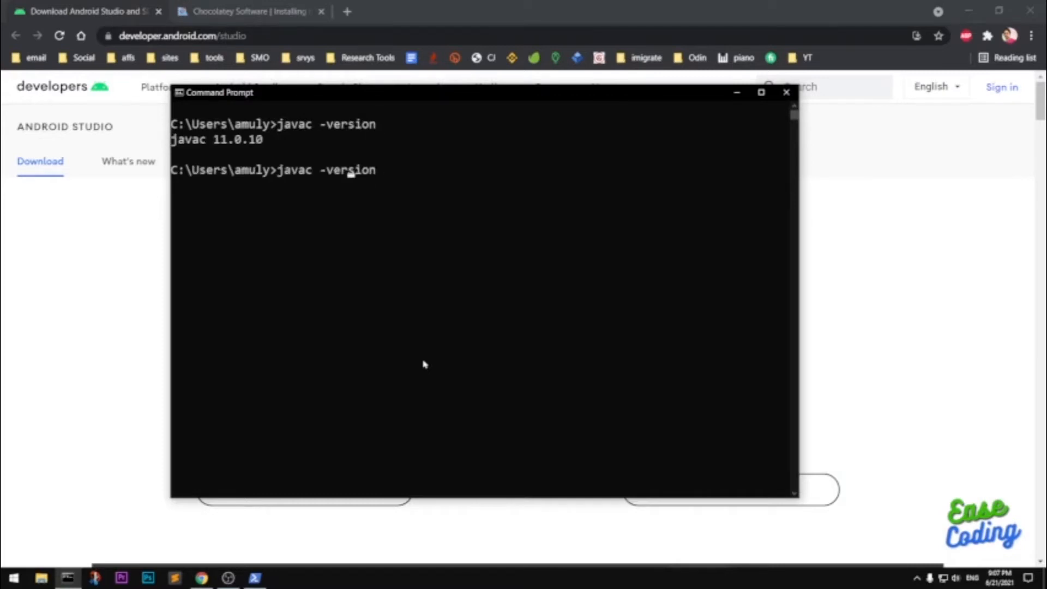
key(Left)
key(BackSpace)
key(Return)
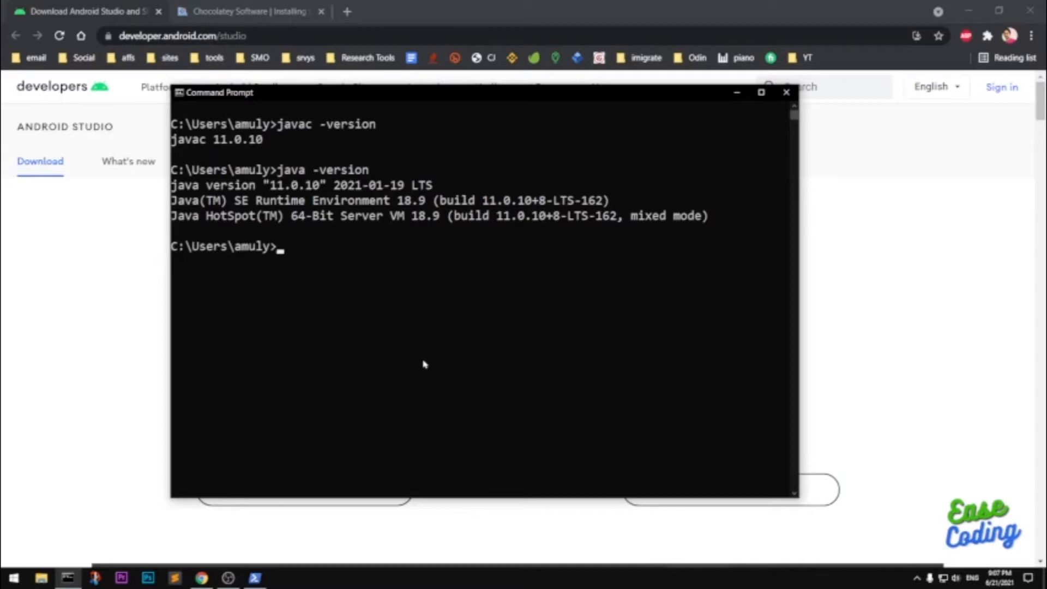
Copy Get-ExecutionPolicy from the Chocolatey install page and run it in the administrator PowerShell window
click(276, 6)
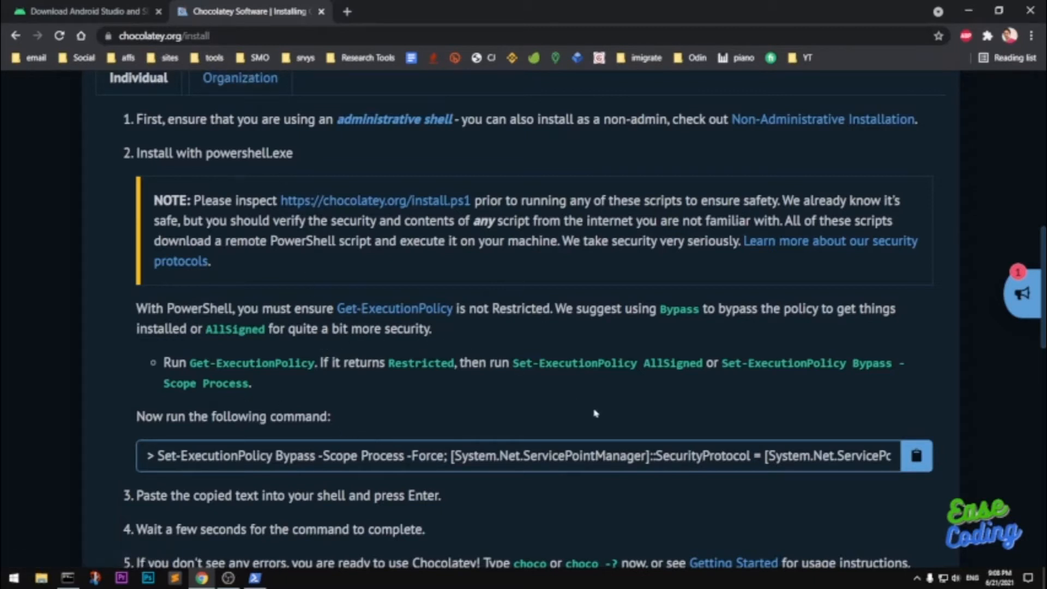
click(215, 34)
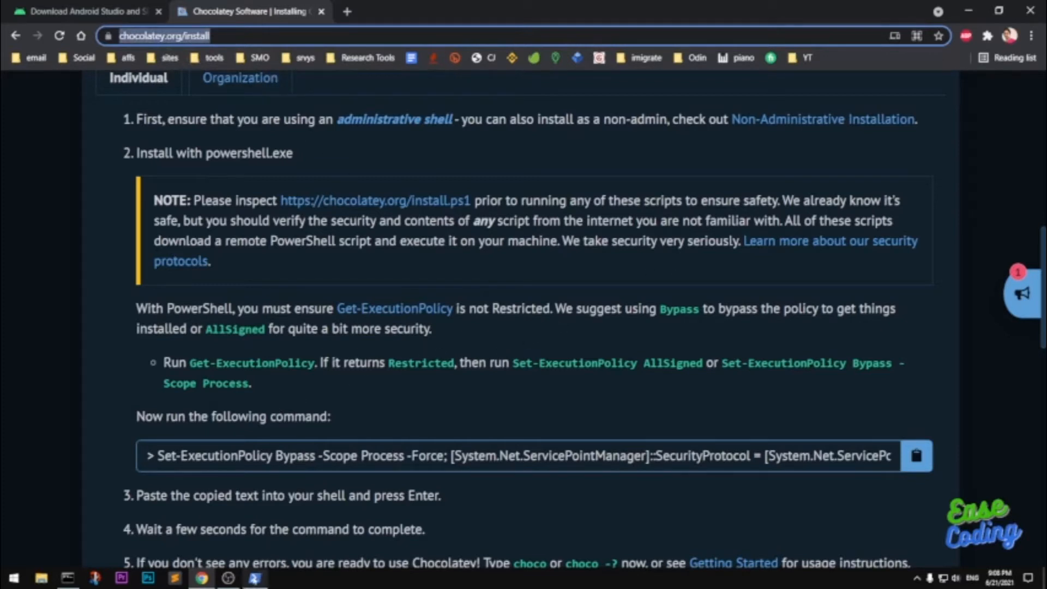
click(255, 578)
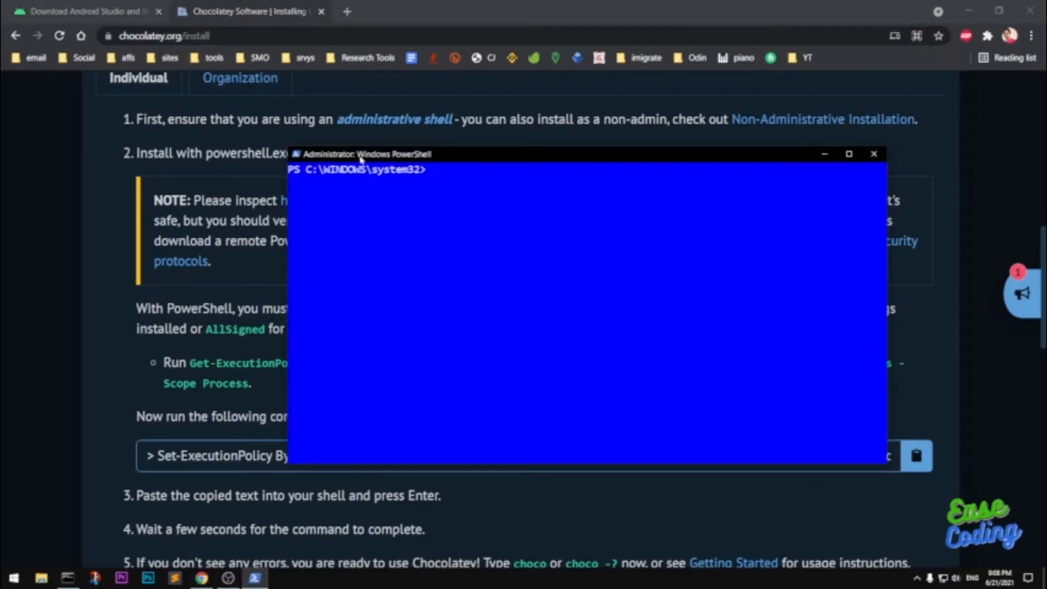
click(221, 229)
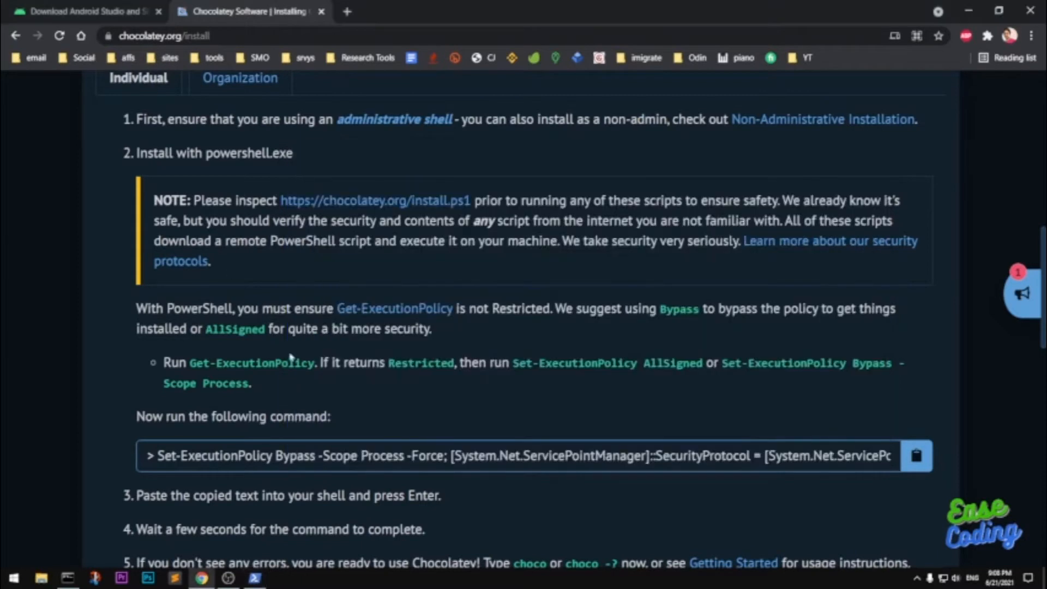
drag(191, 363, 314, 364)
key(super+c)
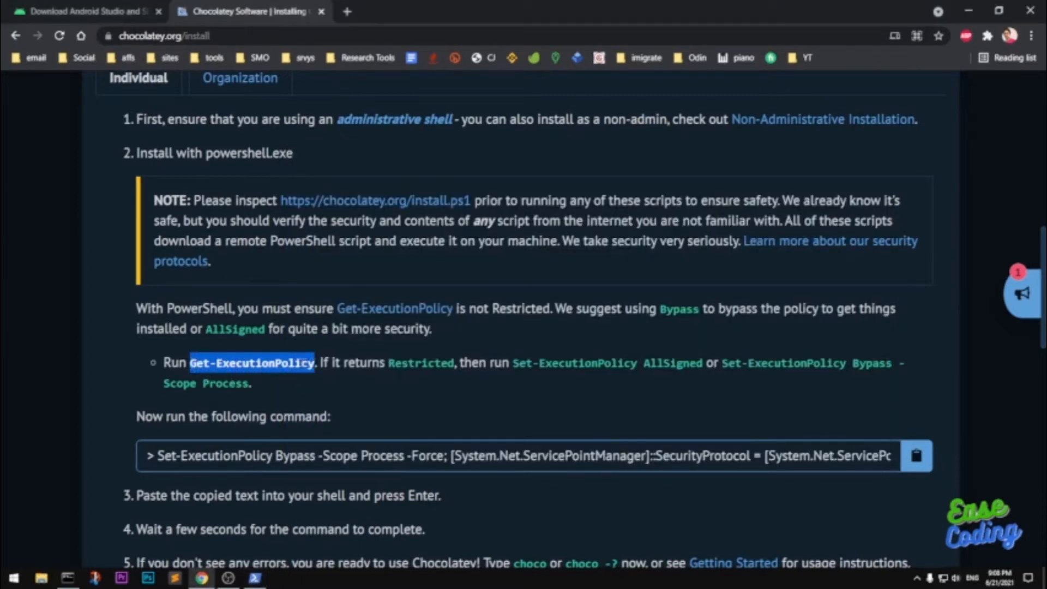
click(254, 578)
right_click(485, 255)
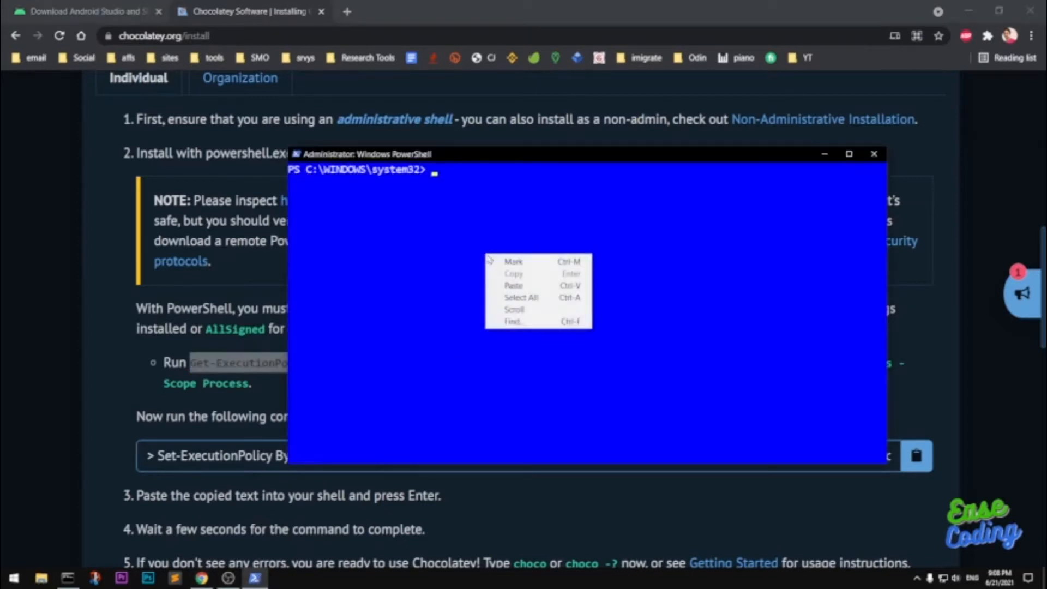
click(511, 285)
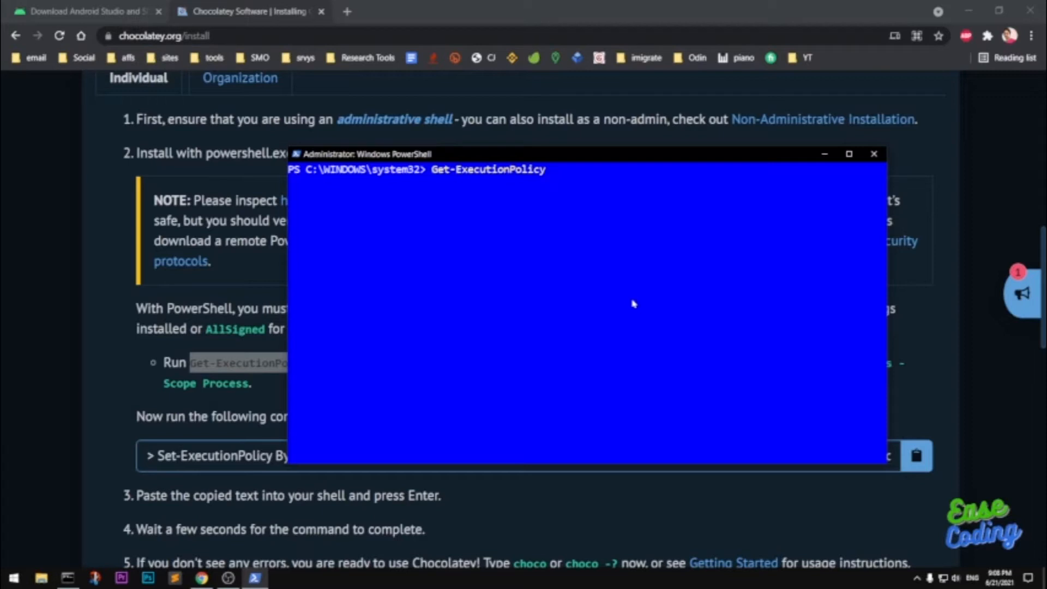
drag(597, 161, 500, 394)
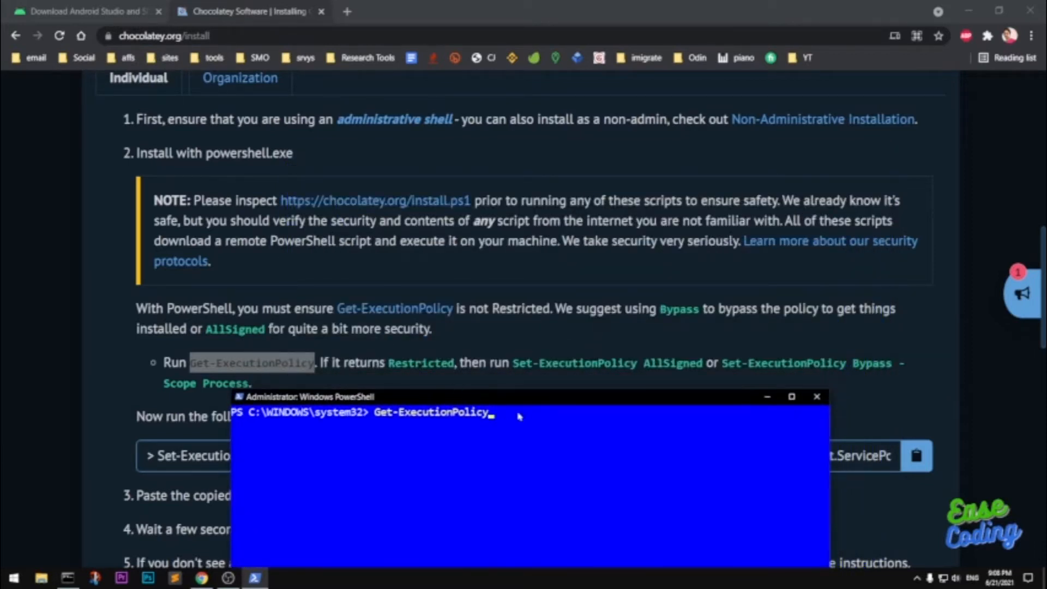
key(Return)
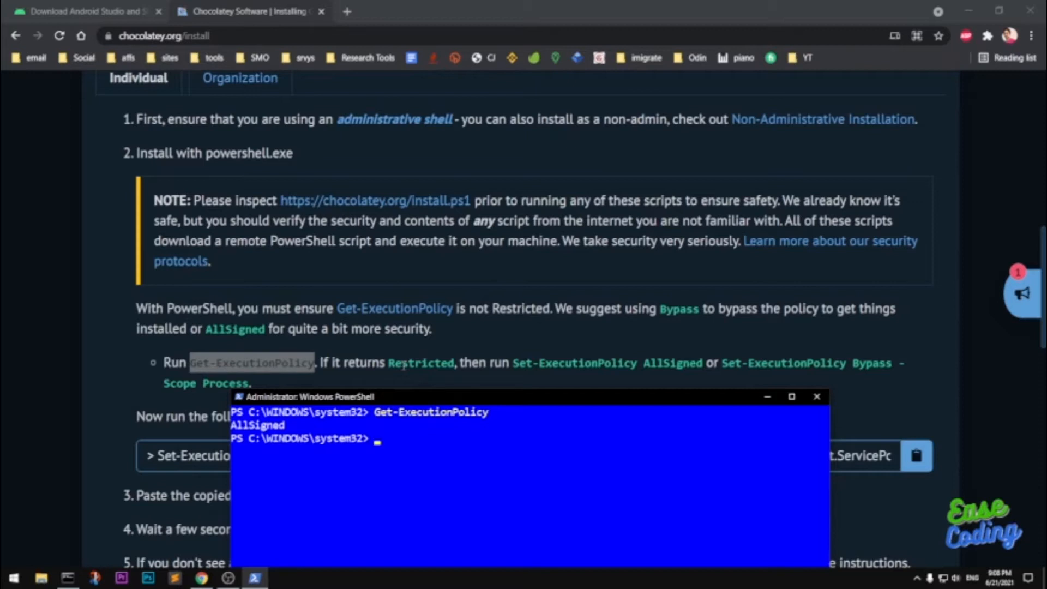
Copy Set-ExecutionPolicy AllSigned from the install page, run it in PowerShell and answer A for Yes to All
drag(511, 363, 703, 363)
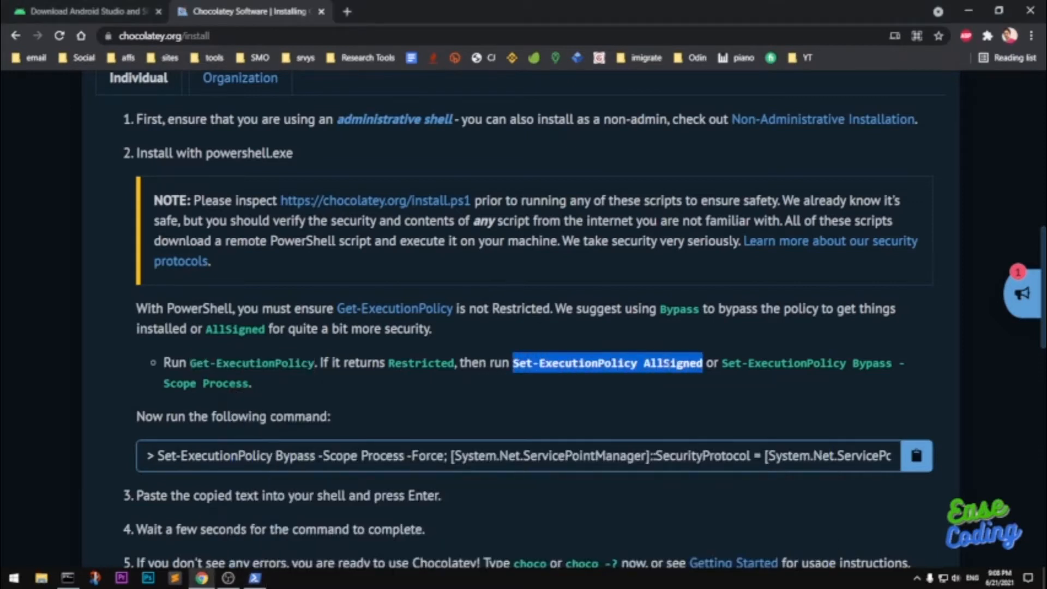
right_click(630, 361)
click(646, 369)
click(255, 578)
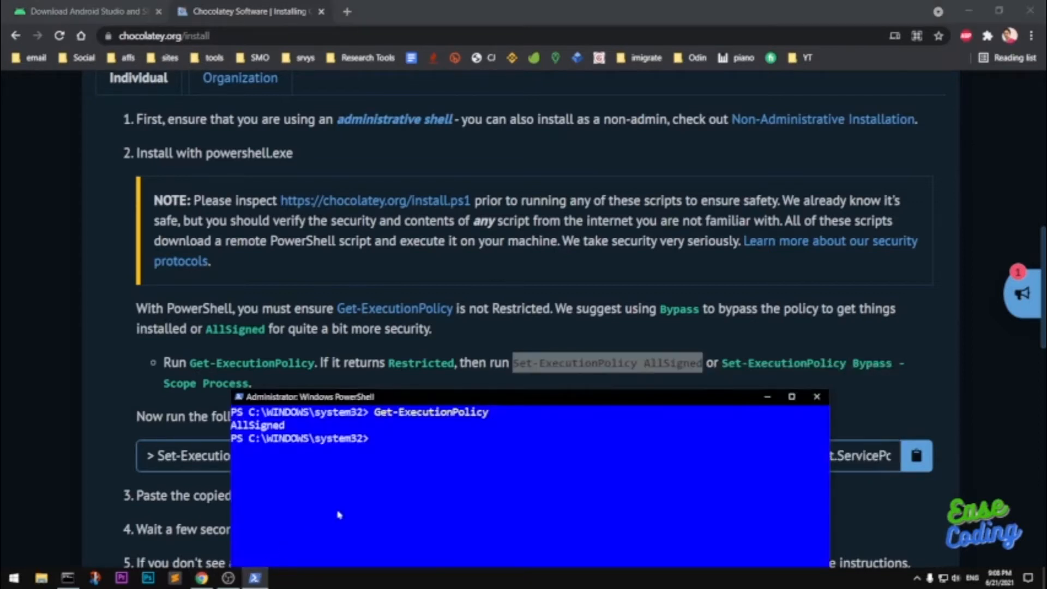
right_click(396, 482)
click(427, 506)
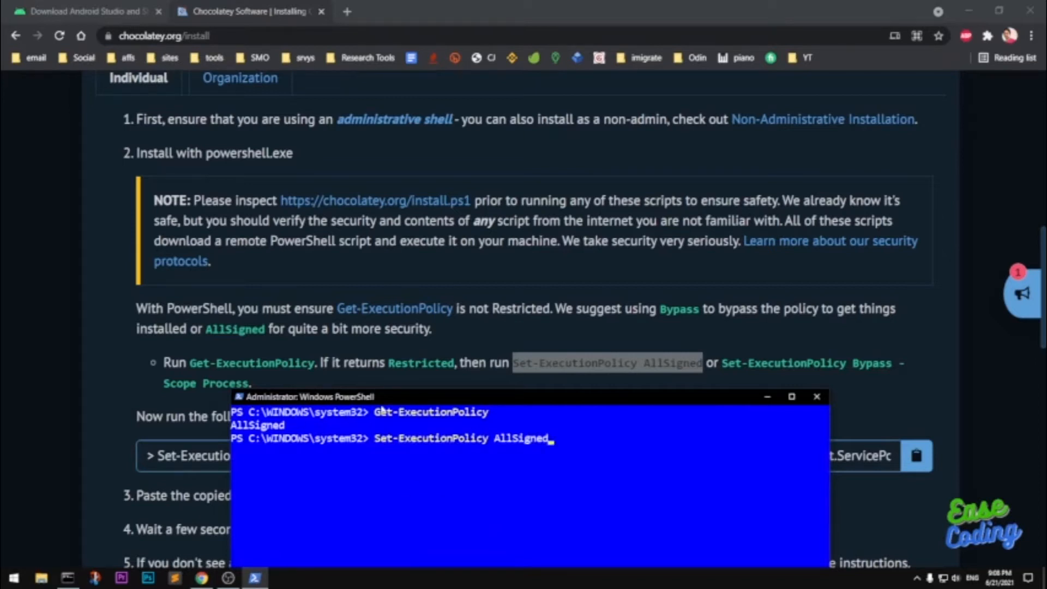
key(Return)
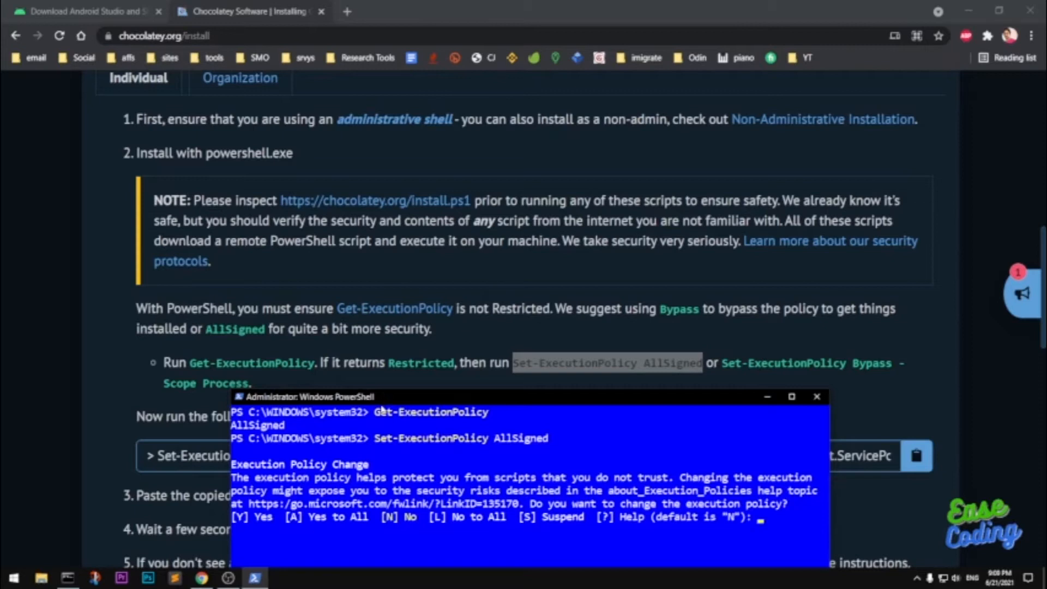
text(A)
key(Return)
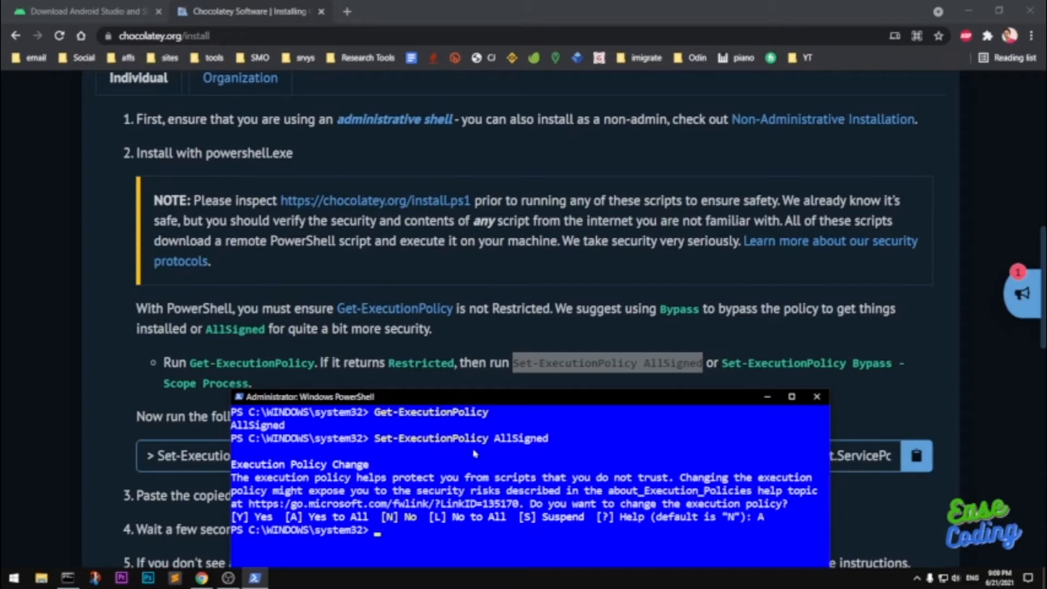
Rerun Get-ExecutionPolicy in PowerShell to check the policy, and clear the console
key(Up)
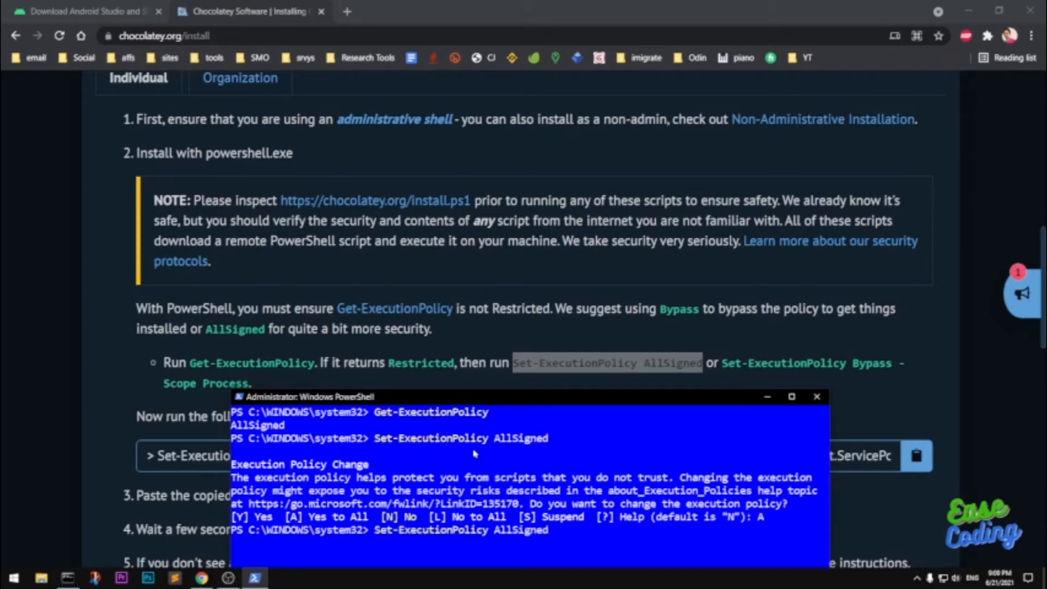
key(Up)
key(Return)
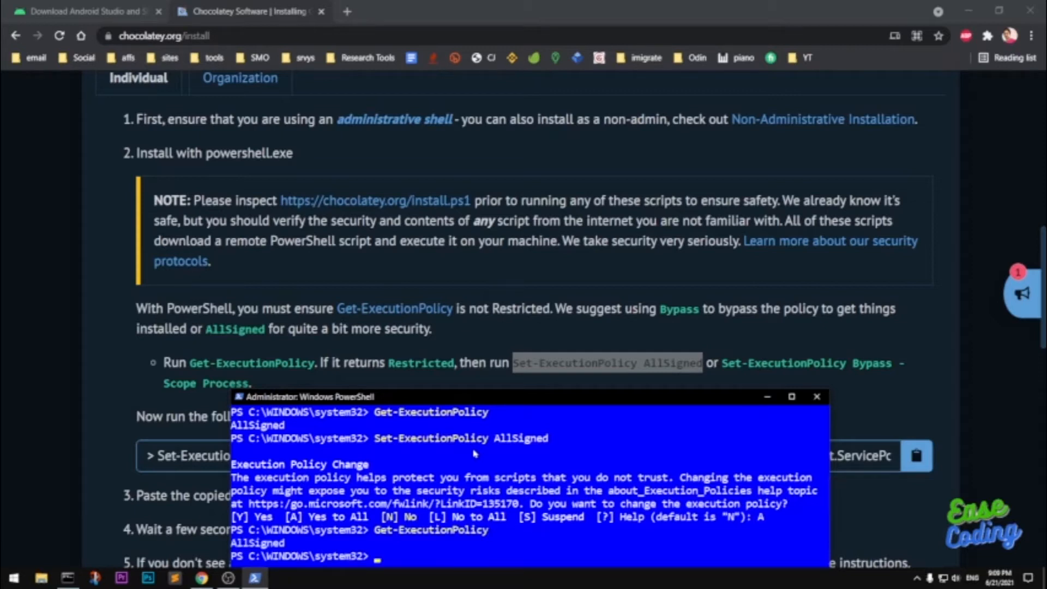
text(clear)
key(Return)
Try to install Chocolatey by copying the full install command from its page and running it in the administrator PowerShell
click(916, 455)
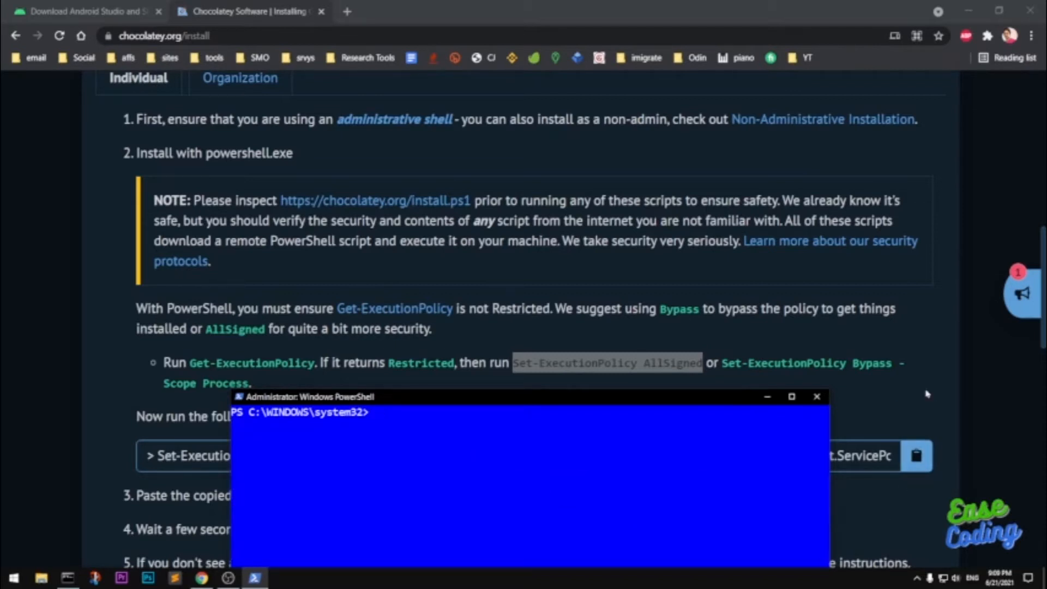
click(918, 459)
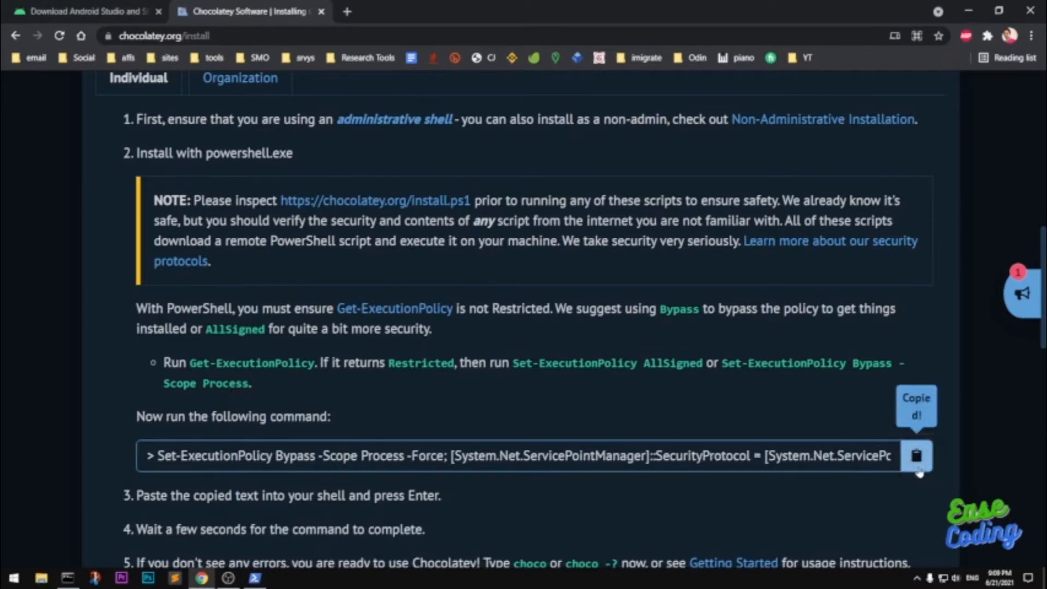
click(255, 578)
drag(417, 396, 373, 157)
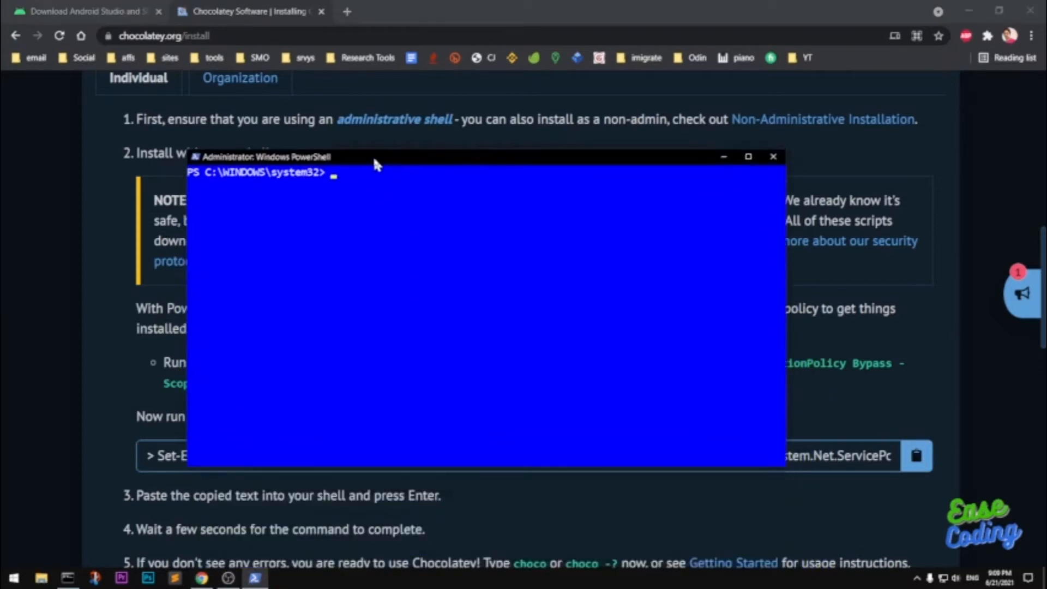
right_click(407, 306)
click(431, 331)
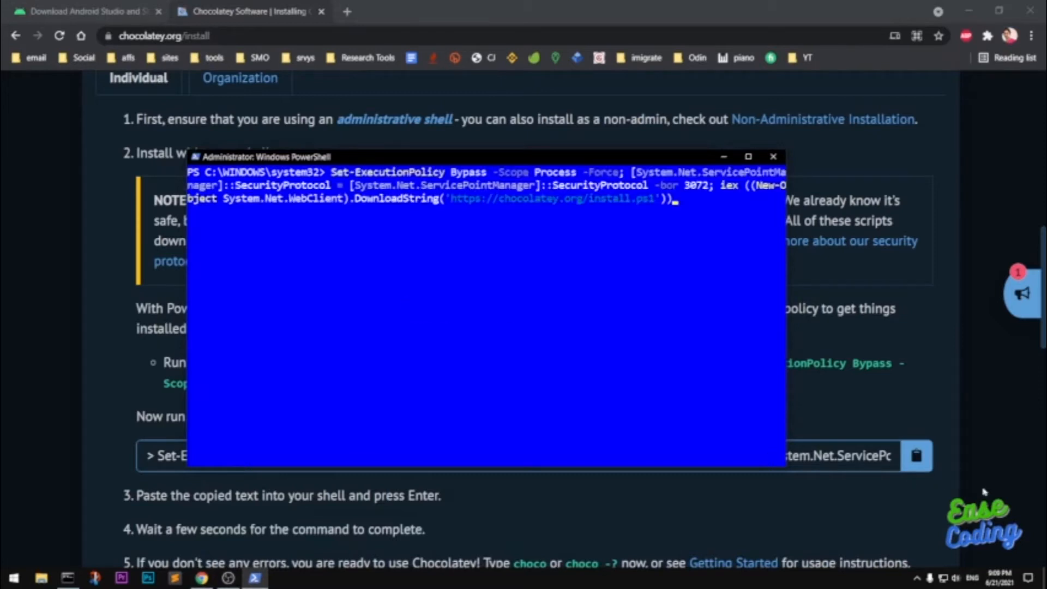
key(Return)
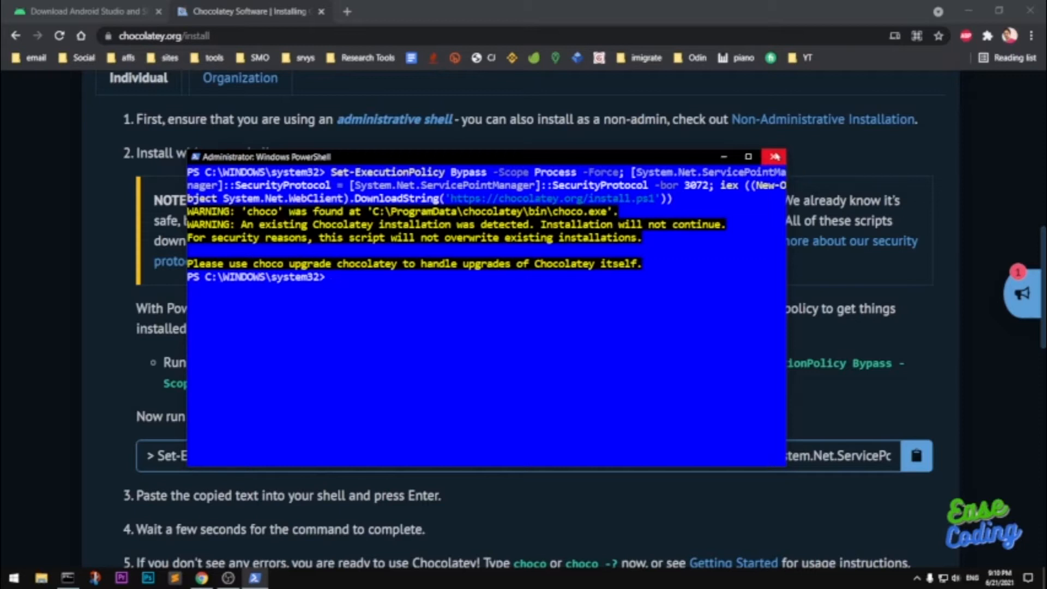
Close the PowerShell window and bring the Command Prompt back to the front of the Chocolatey page
click(775, 157)
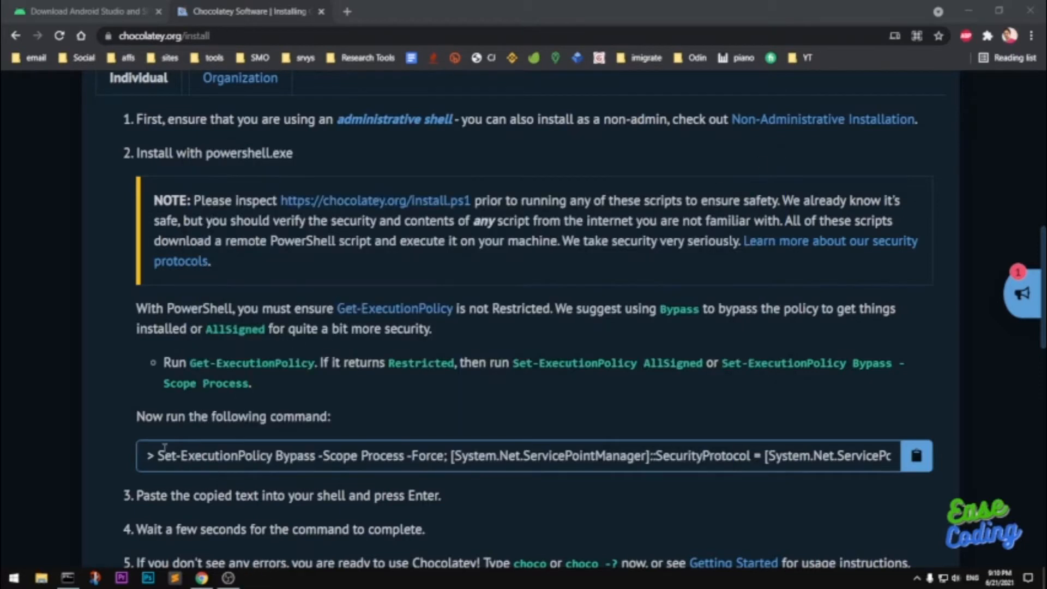
click(67, 577)
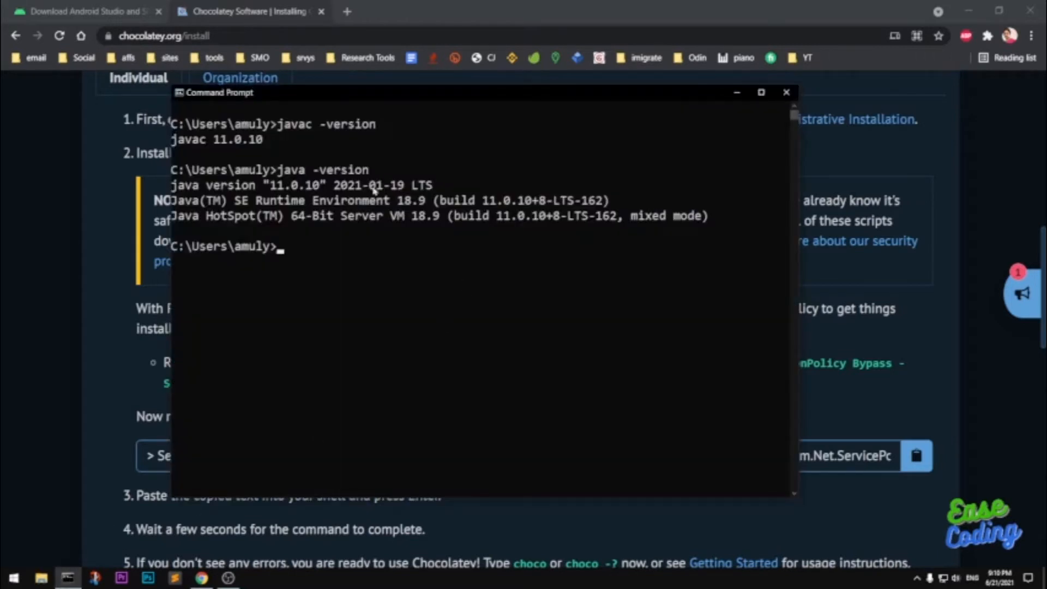
drag(267, 91, 329, 134)
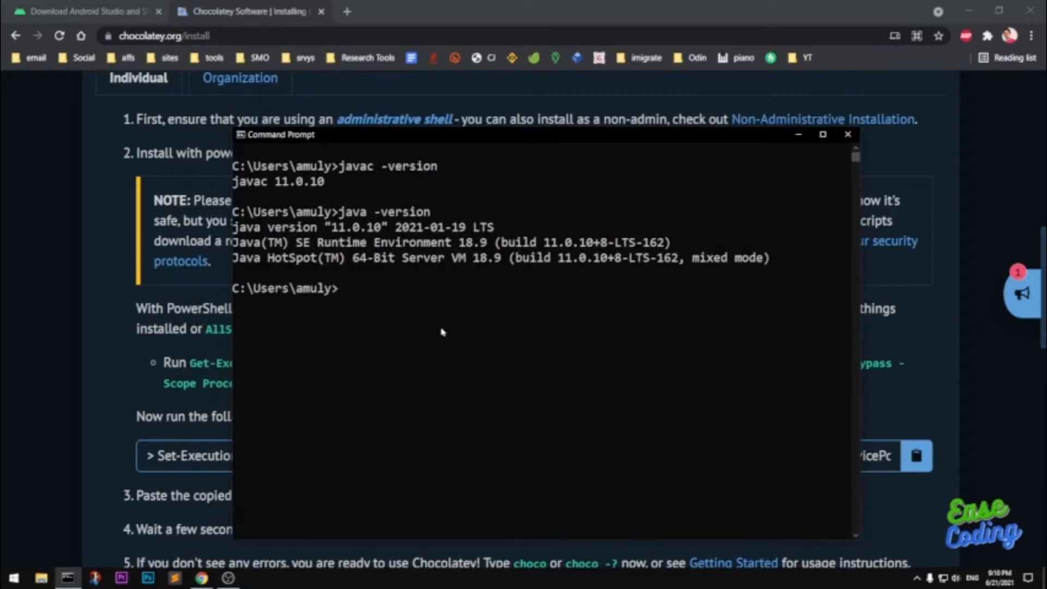
Search Chocolatey for Java development kits by running choco list jdk in the Command Prompt, and move the console window higher
text(choco list j)
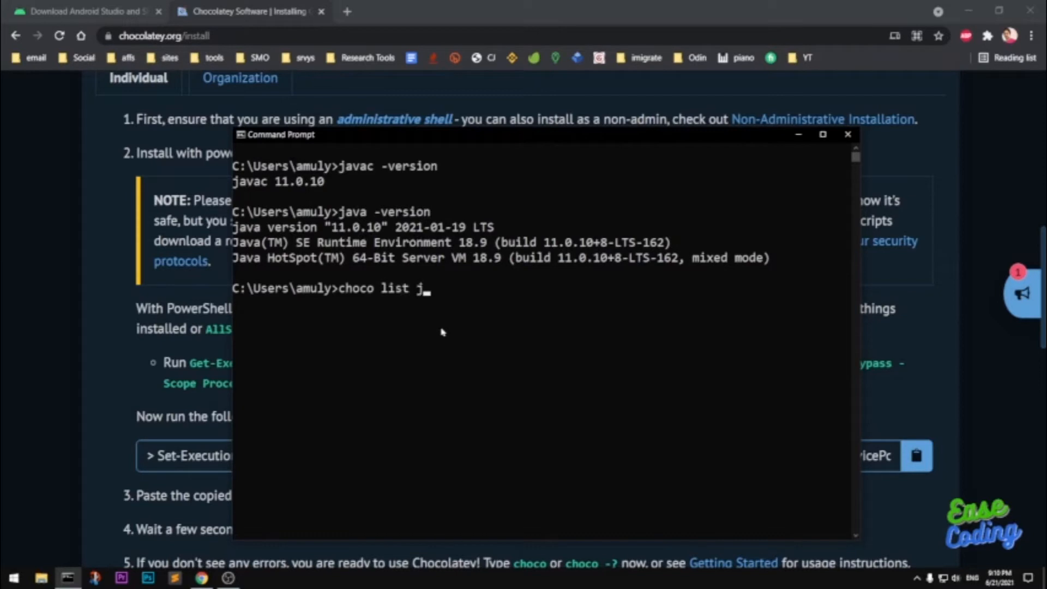
text(dk)
key(Return)
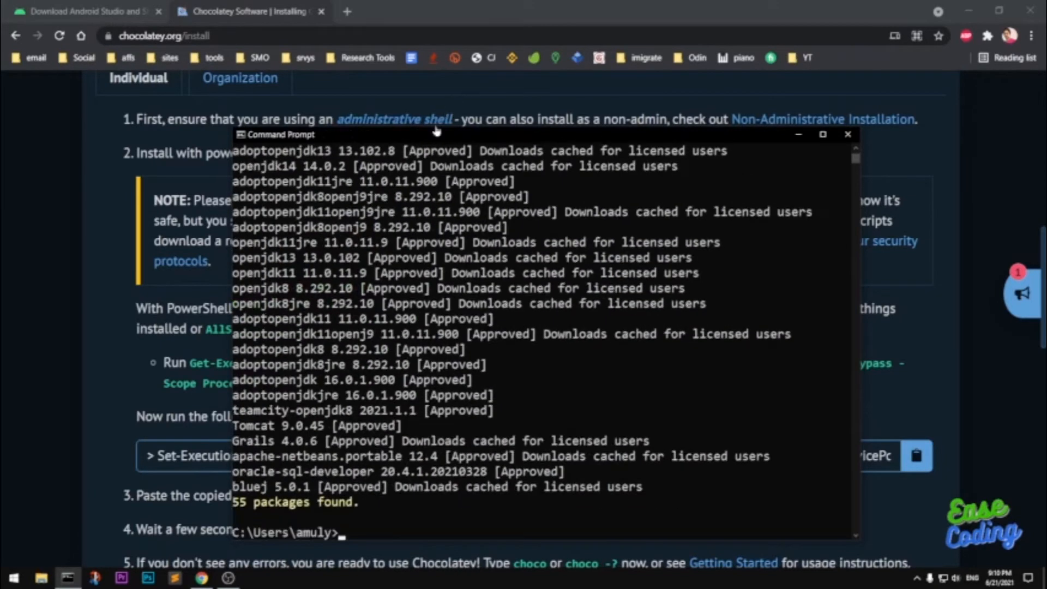
drag(432, 140, 419, 60)
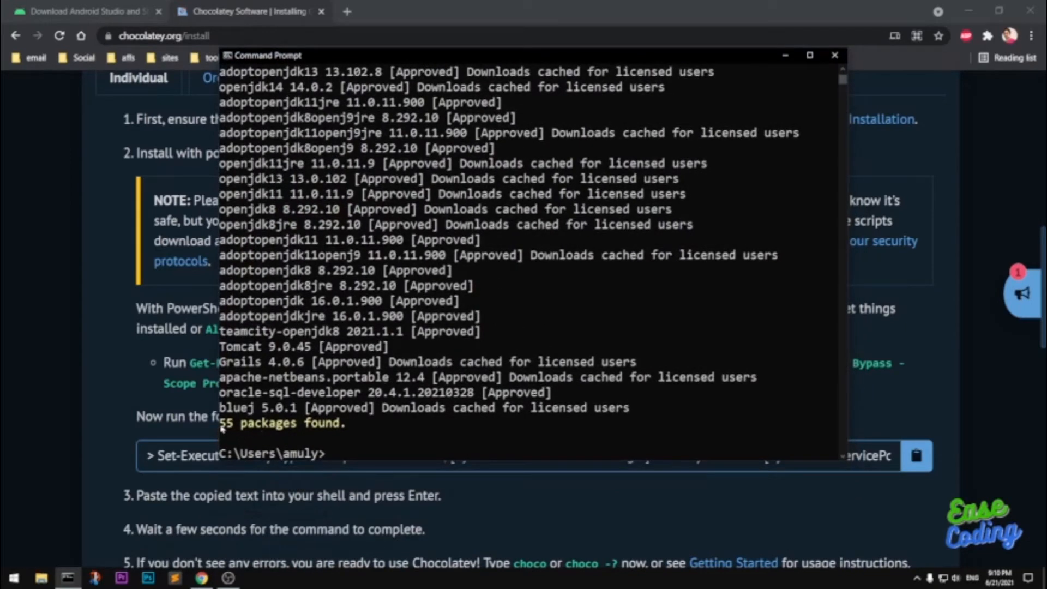
Examine the JDK search results from the closing package count back up to the jdk8 and jdk11 entries
drag(220, 425, 357, 429)
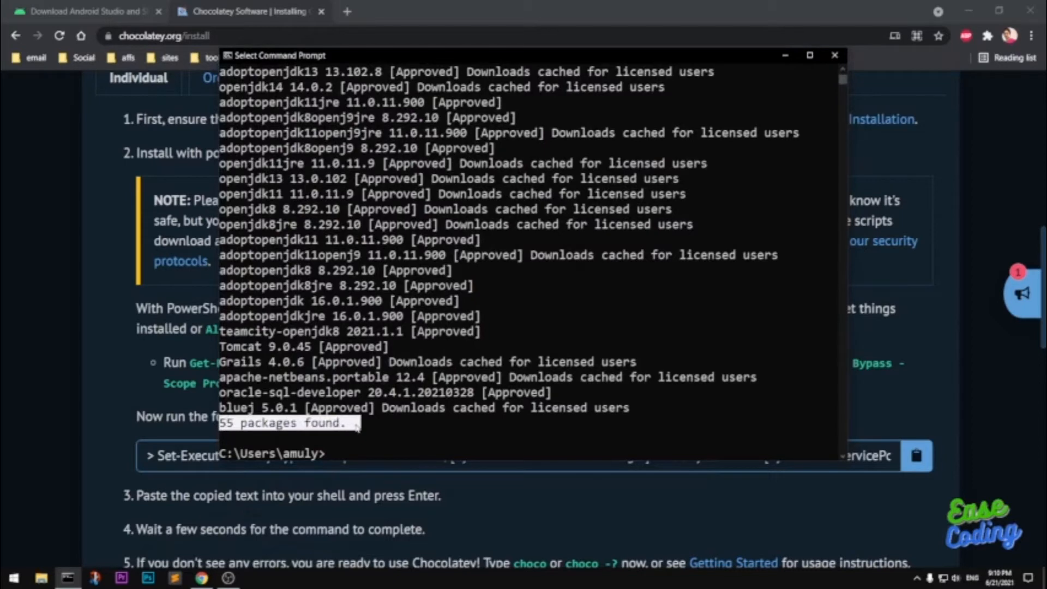
click(379, 424)
drag(225, 425, 345, 426)
scroll(412, 427, up, 12)
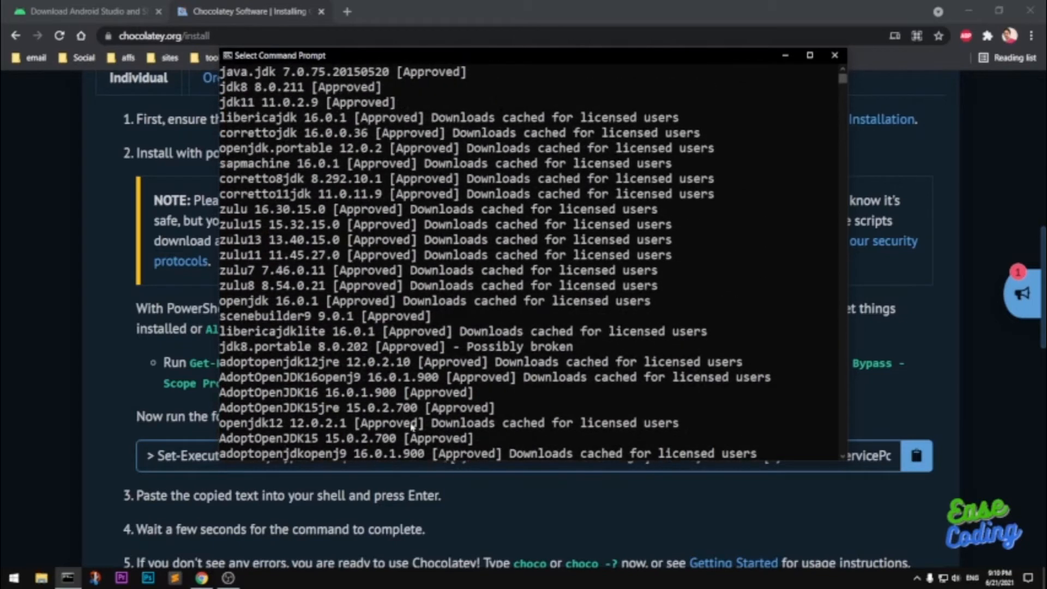
scroll(412, 427, up, 5)
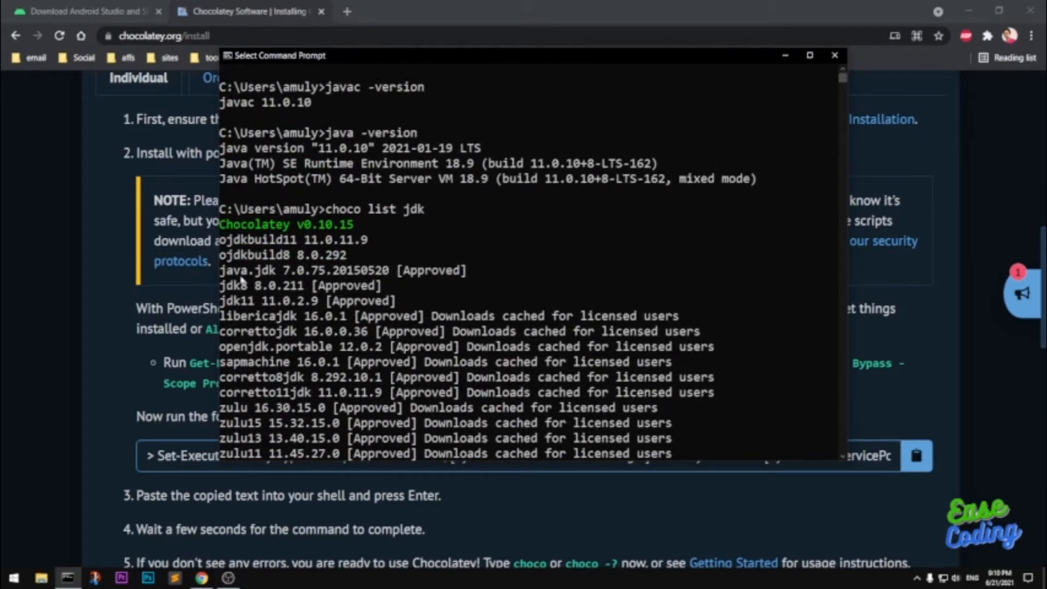
drag(221, 301, 256, 304)
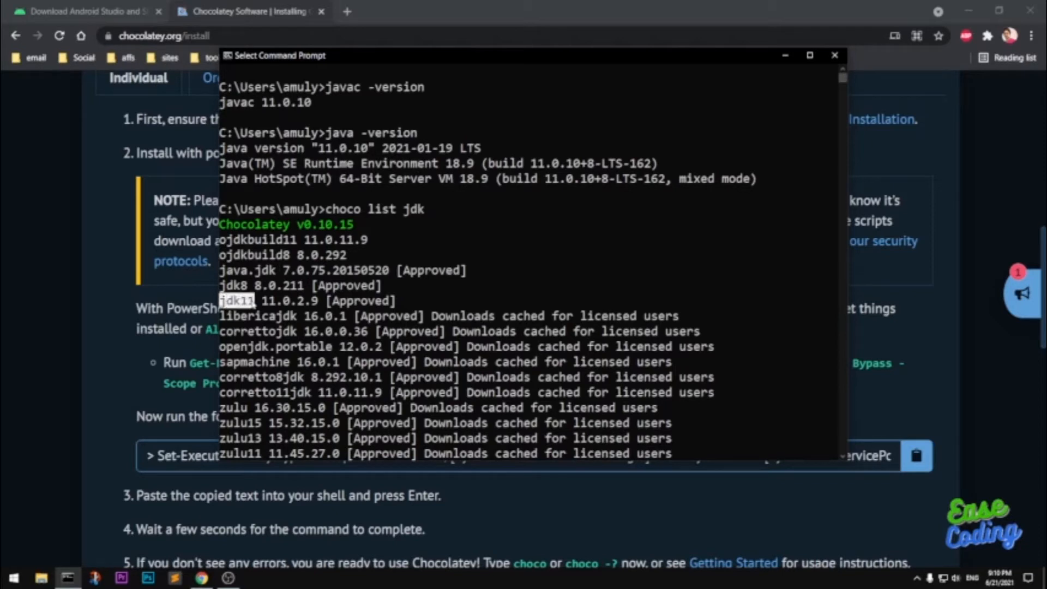
click(265, 302)
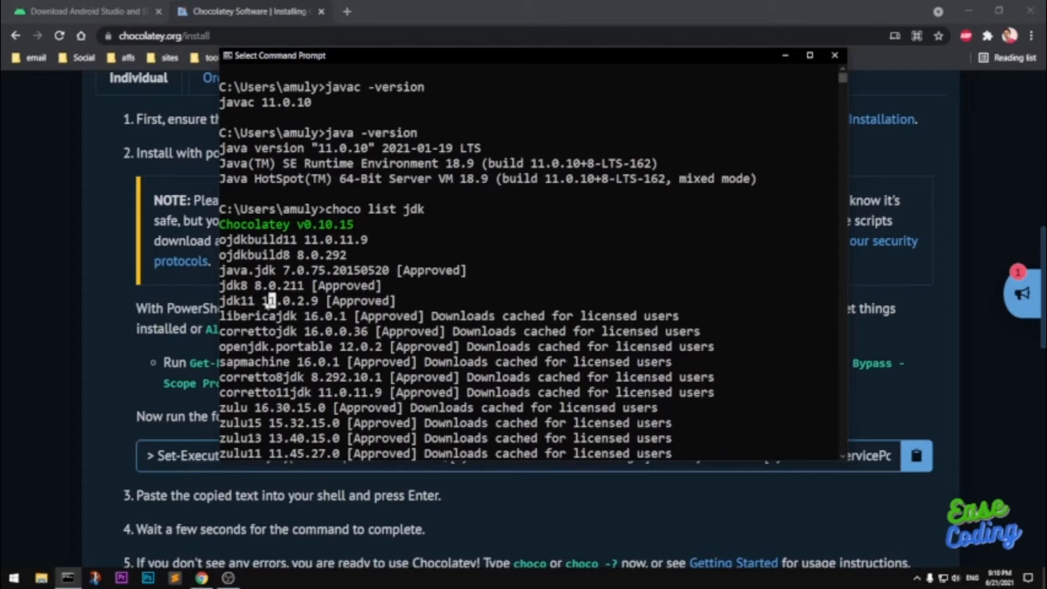
click(223, 284)
drag(223, 284, 257, 305)
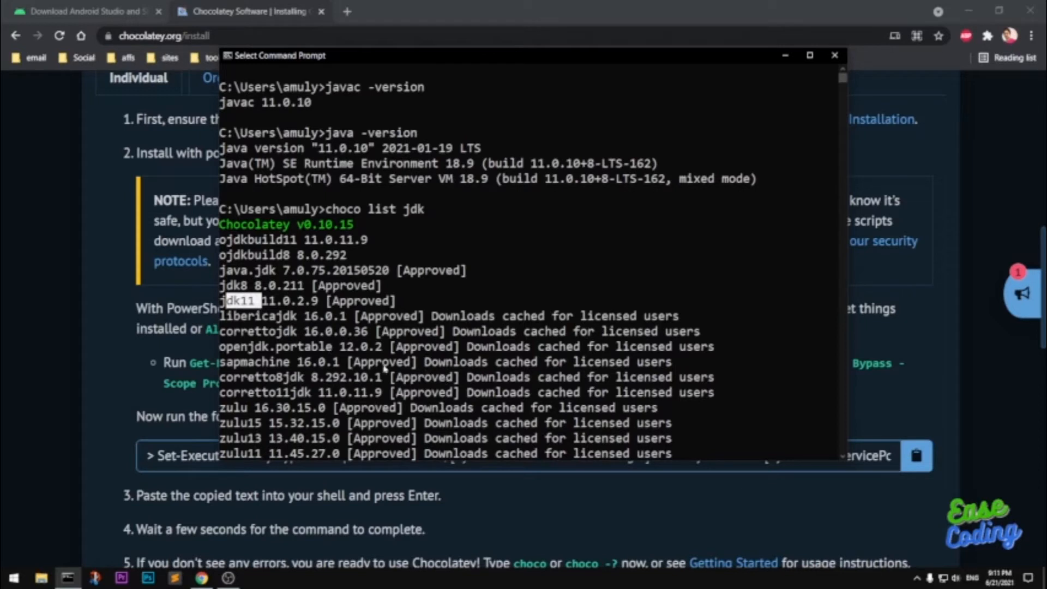
Compare the licensed-user download note on the correttojdk entry with the jdk8 and jdk11 entries
drag(234, 331, 327, 334)
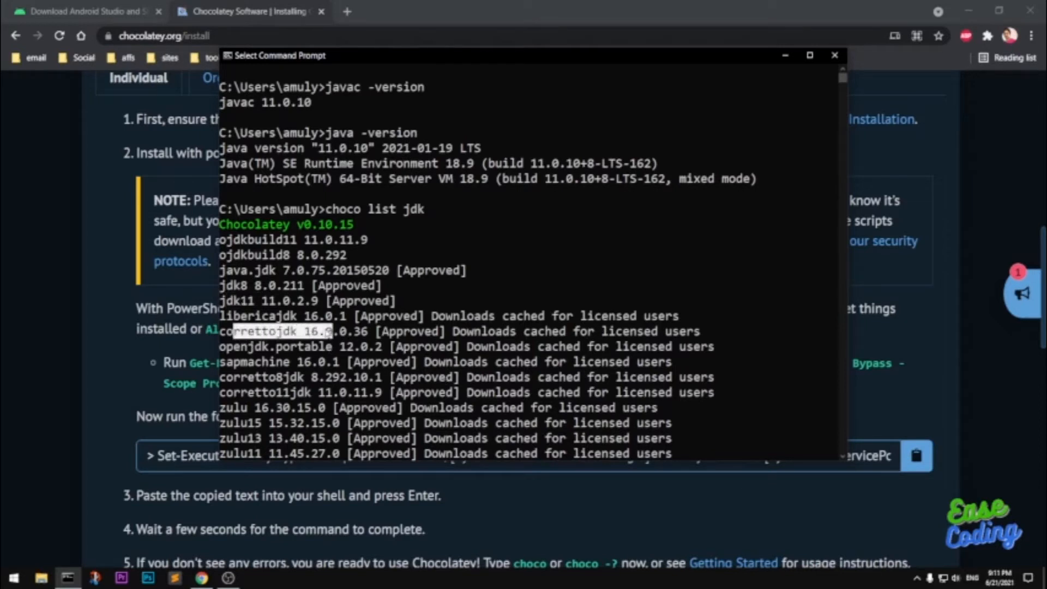
drag(474, 334, 704, 334)
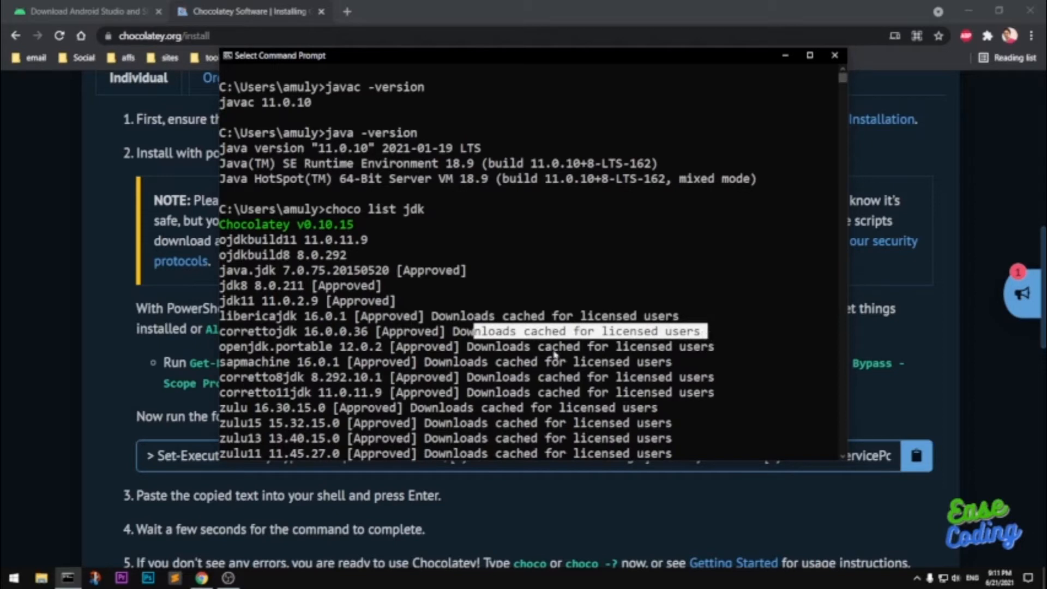
click(527, 348)
drag(455, 334, 694, 337)
click(364, 331)
drag(223, 288, 293, 287)
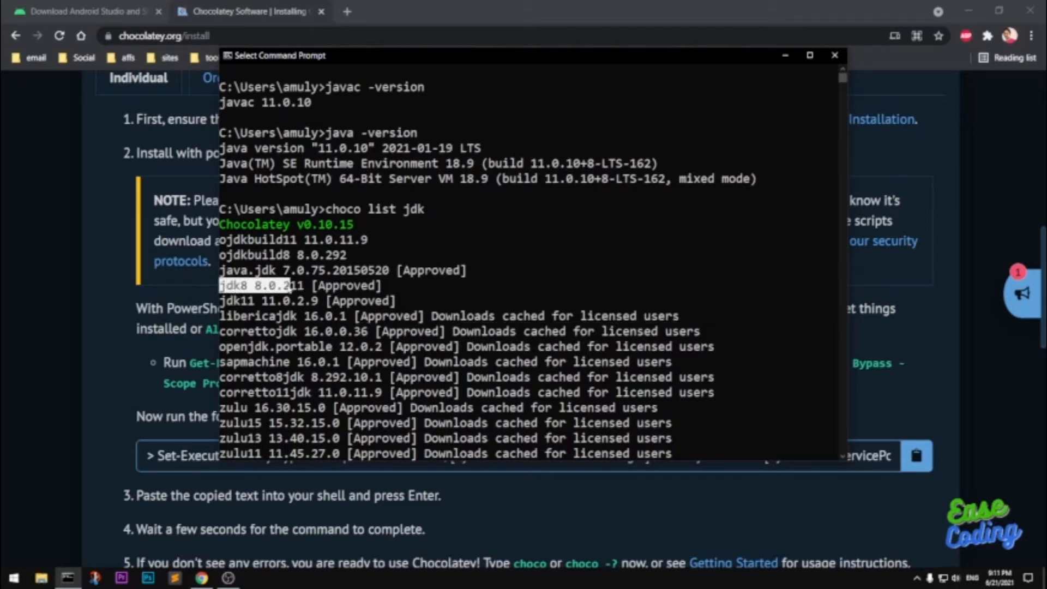
drag(225, 301, 287, 301)
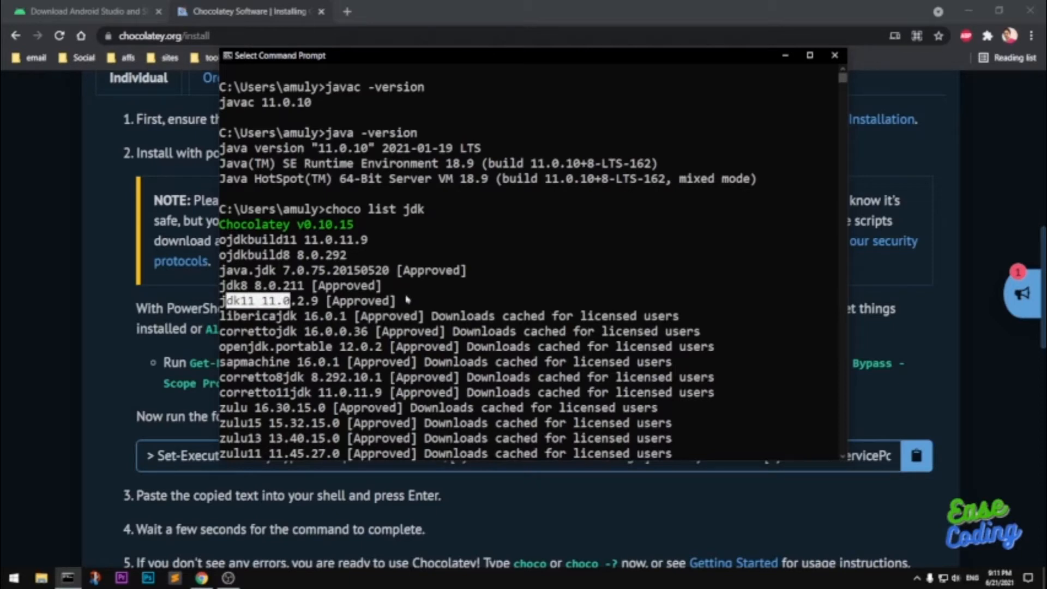
Review the remaining JDK packages in the list, including jdk11, jdk8, ojdkbuild8 and ojdkbuild11, and return to the prompt
scroll(642, 348, down, 2)
scroll(643, 347, down, 6)
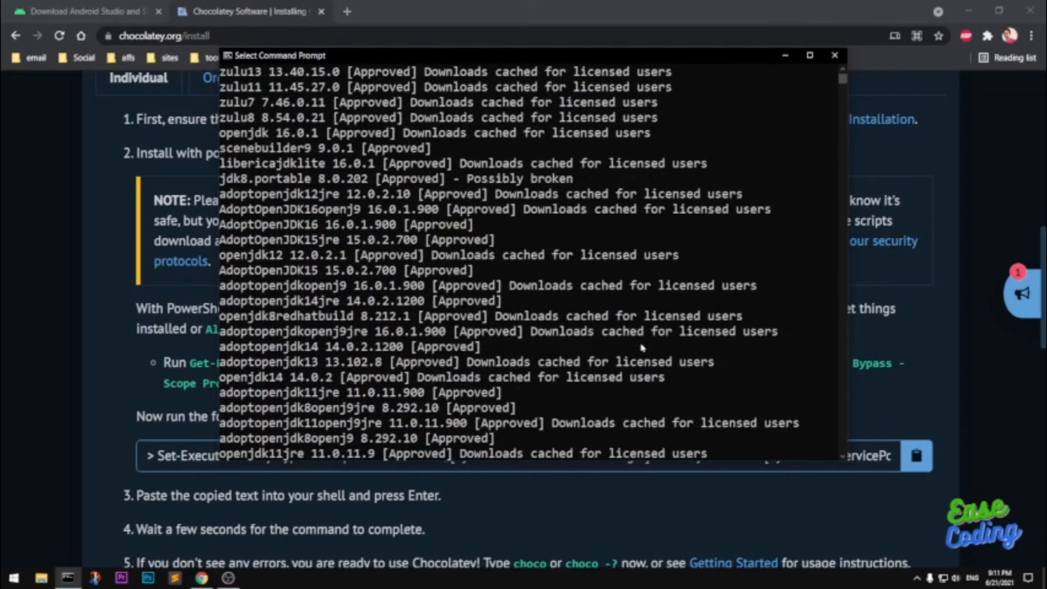
scroll(643, 347, up, 8)
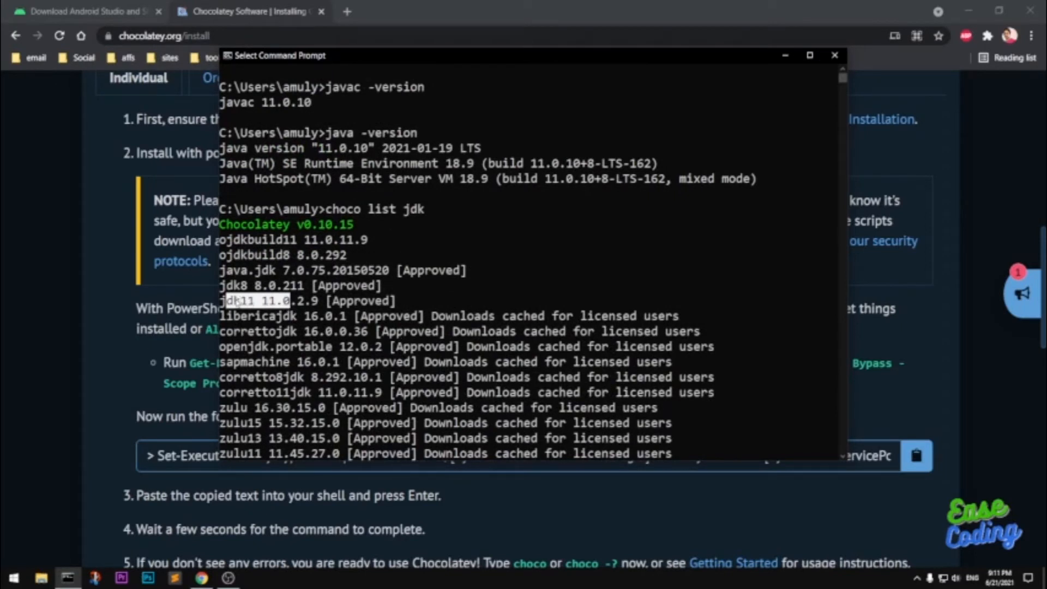
drag(220, 300, 261, 300)
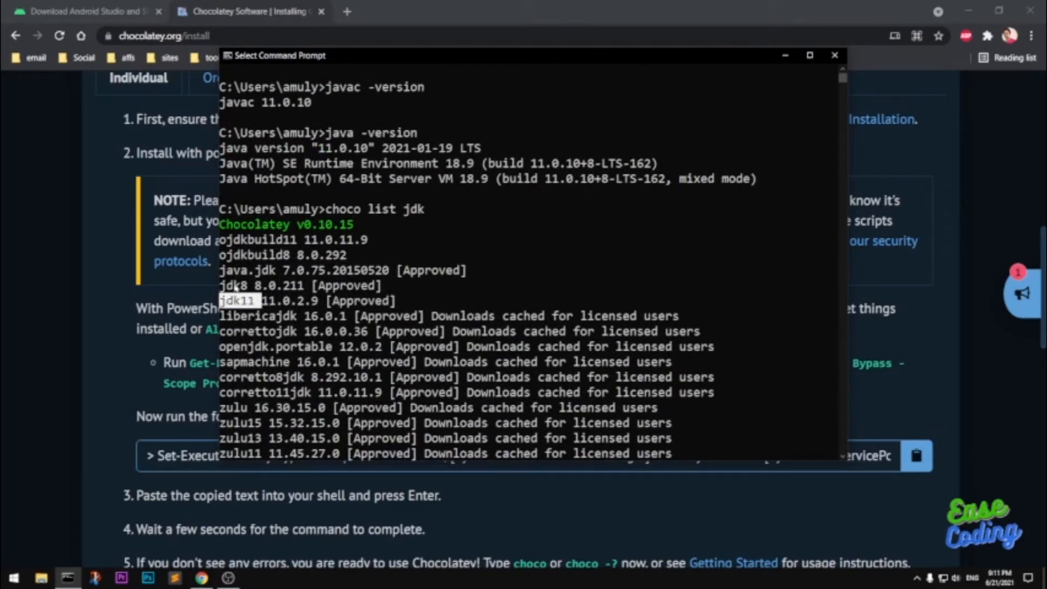
double_click(235, 285)
double_click(240, 255)
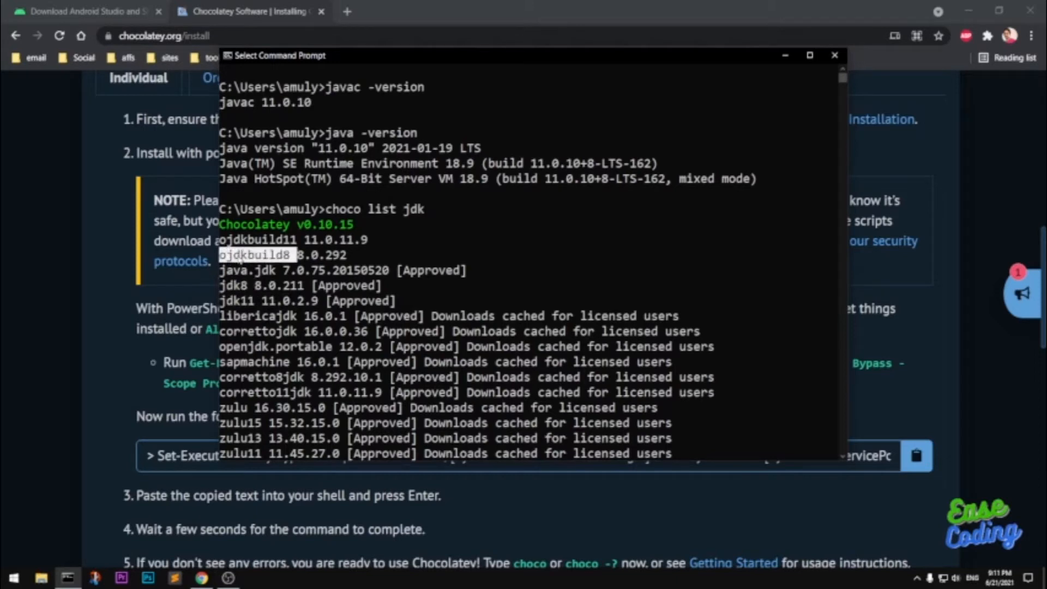
double_click(250, 240)
scroll(463, 358, down, 3)
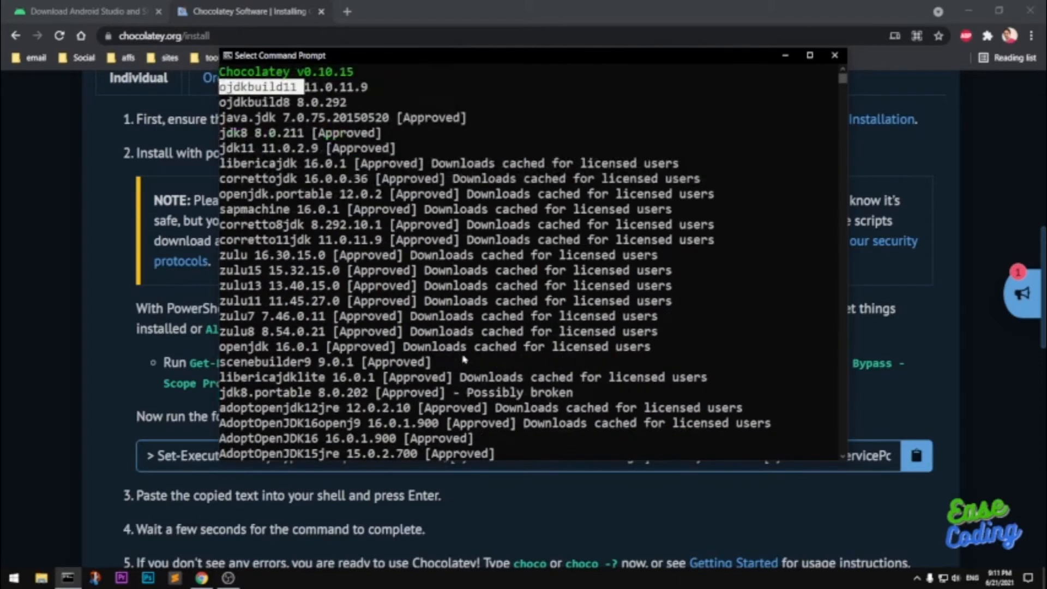
scroll(463, 358, down, 14)
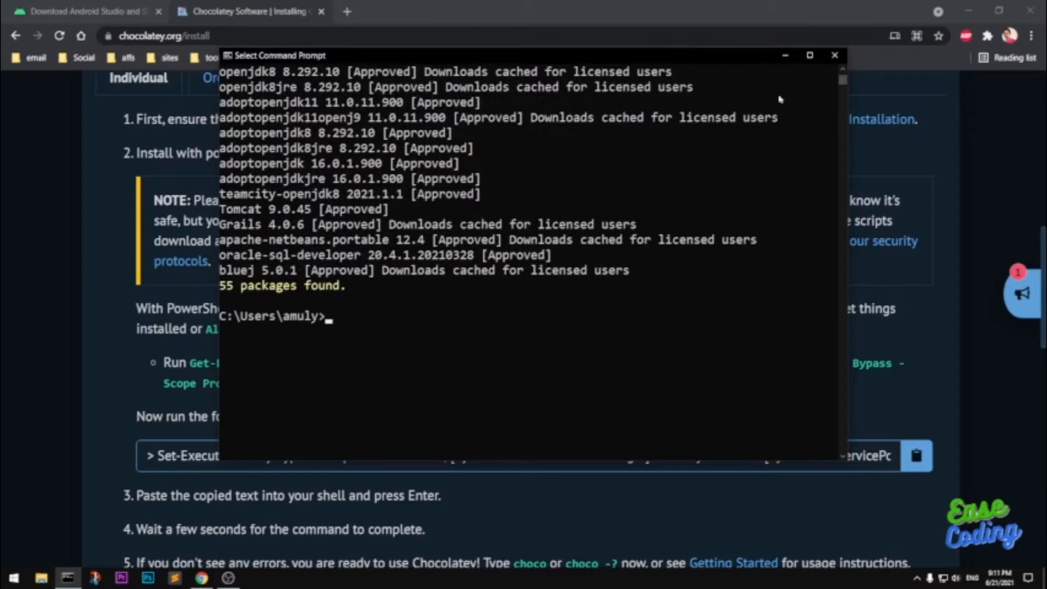
Close the current Command Prompt and launch a new one as administrator
click(834, 55)
click(14, 577)
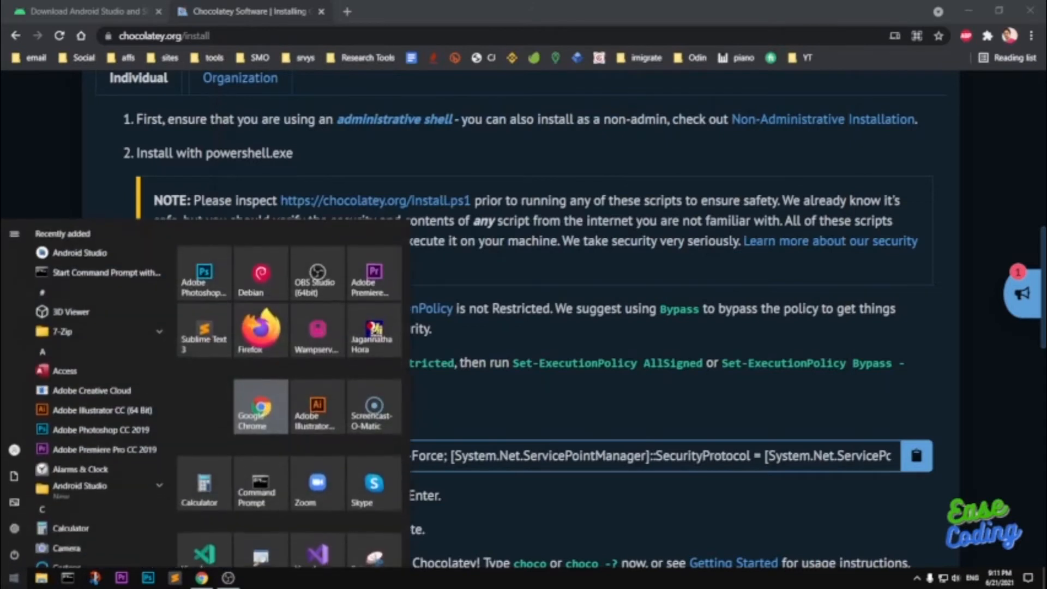
text(cmd)
key(Right)
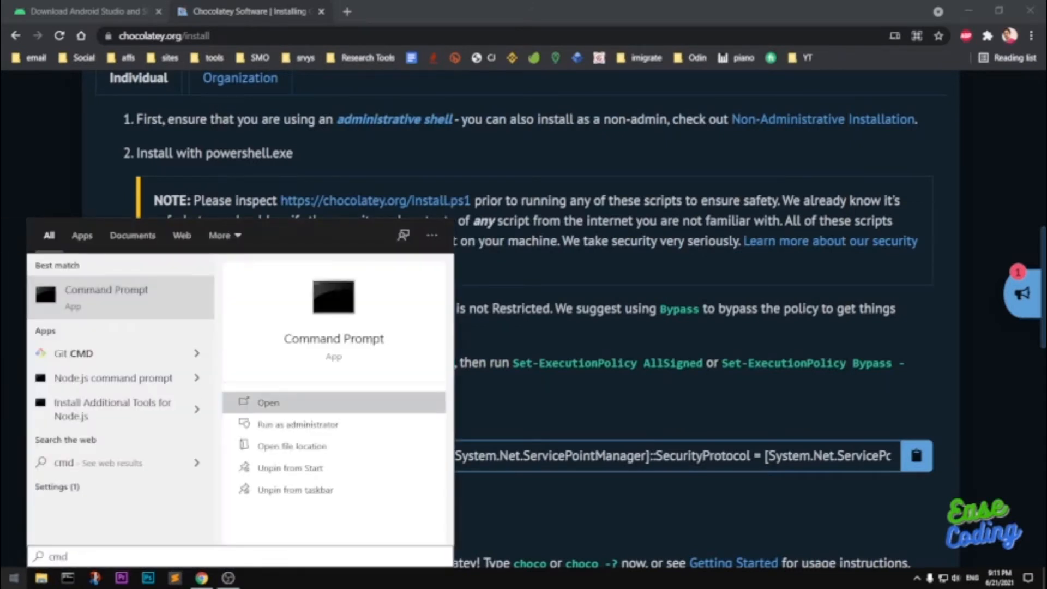
key(Down)
key(Return)
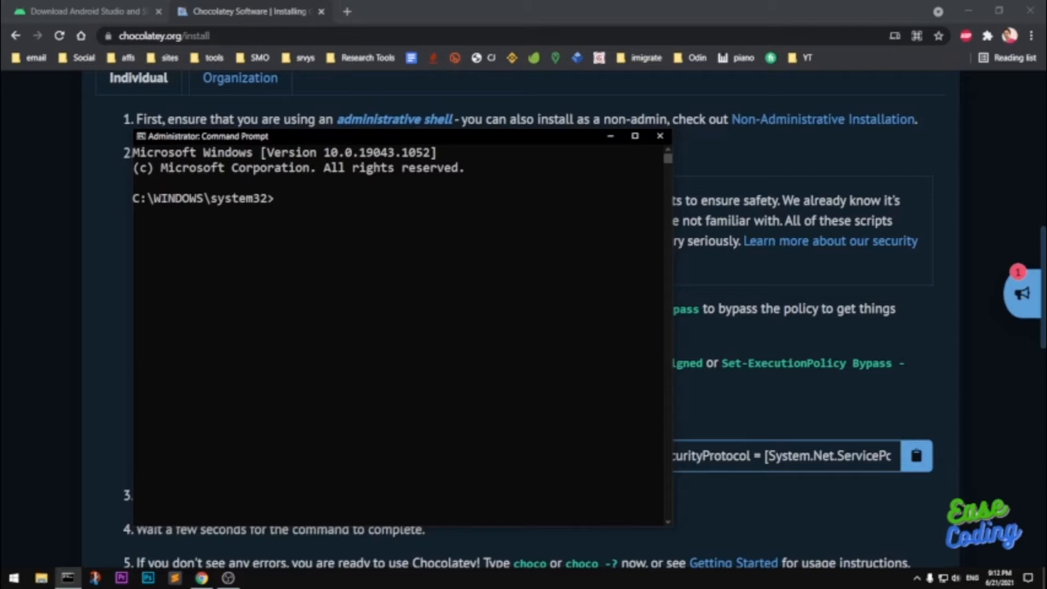
Open the Windows Environment Variables and find JAVA_HOME among the system variables to check its JDK folder
key(super)
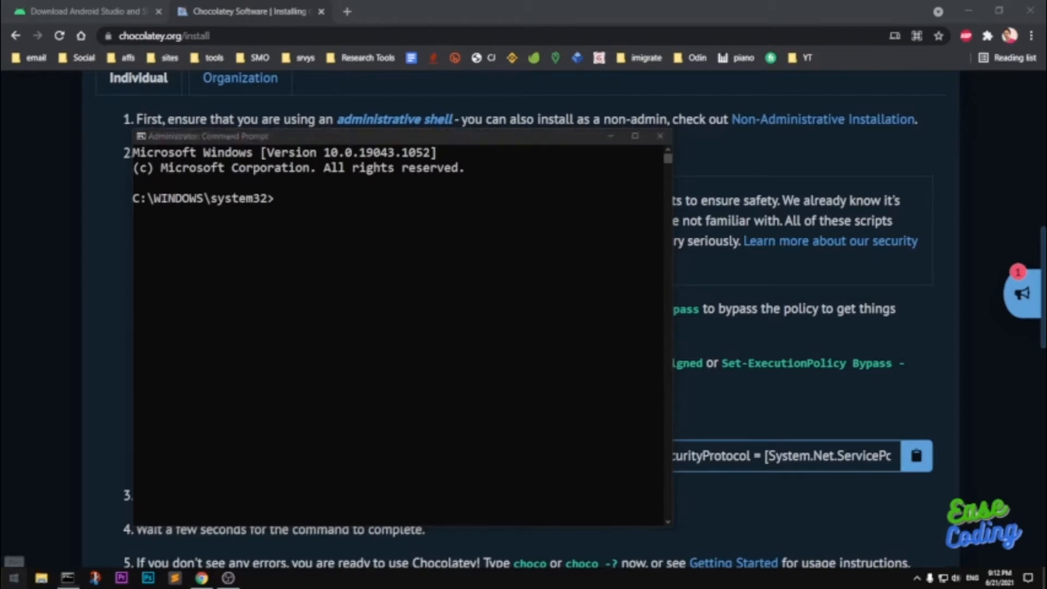
text(va)
key(Return)
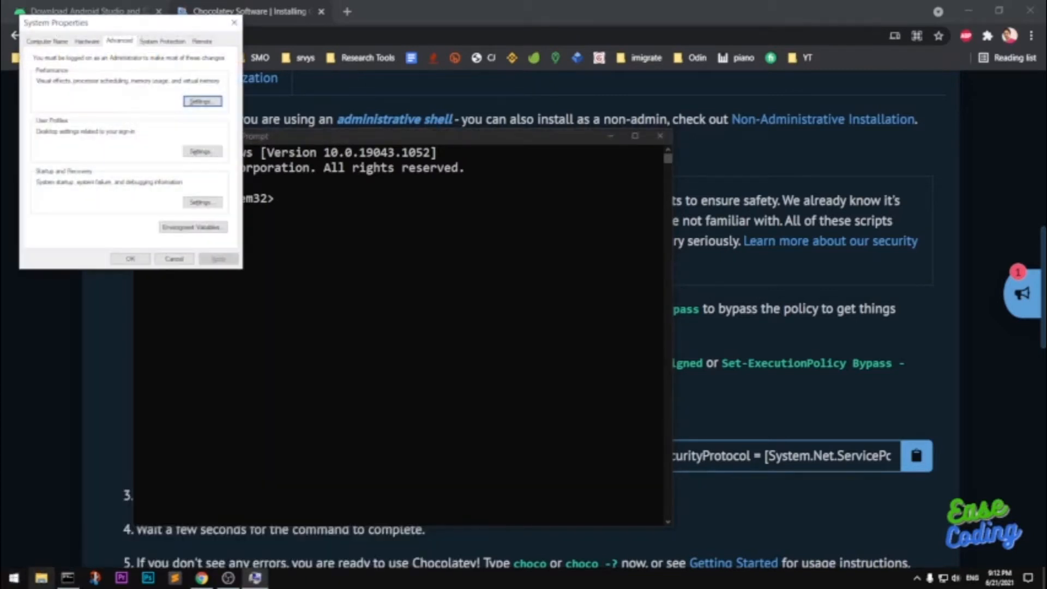
click(166, 229)
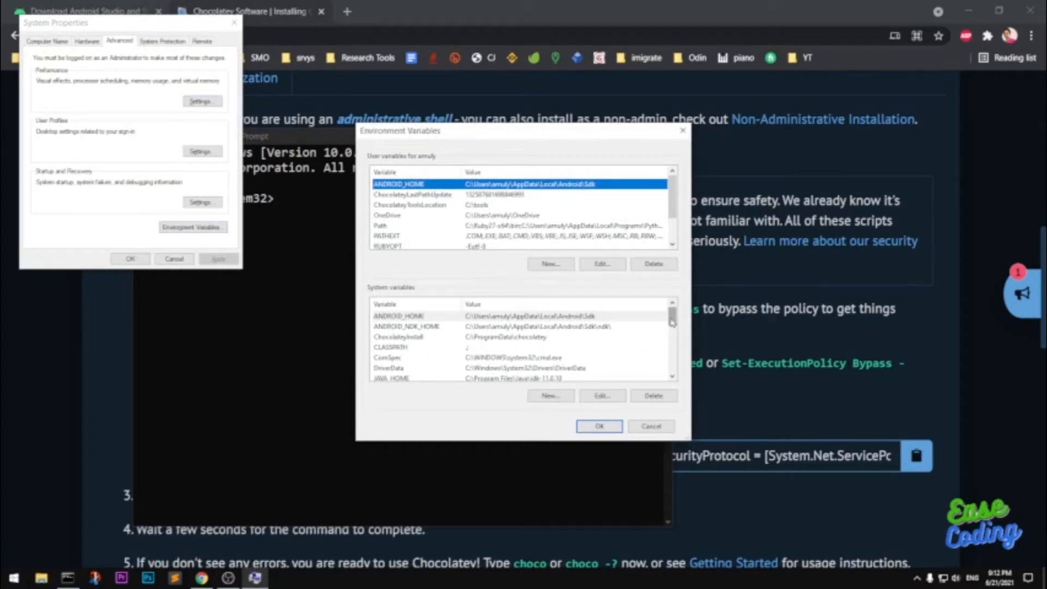
drag(672, 317, 673, 325)
click(385, 360)
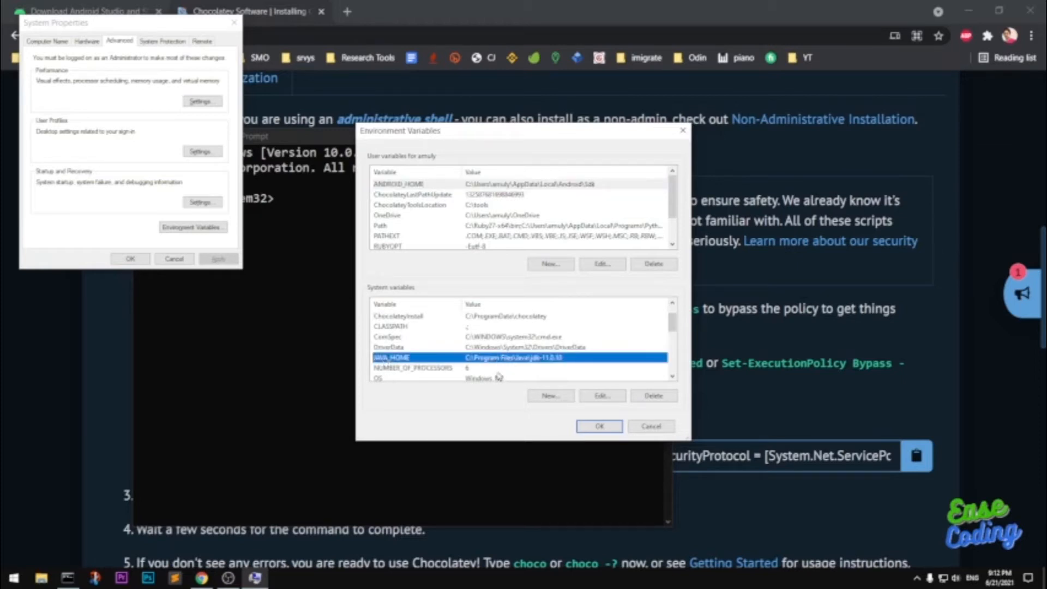
Inspect the JDK and AdoptOpenJDK folders in the system Path variable, and close all the system dialogs without saving
scroll(498, 375, down, 1)
click(490, 353)
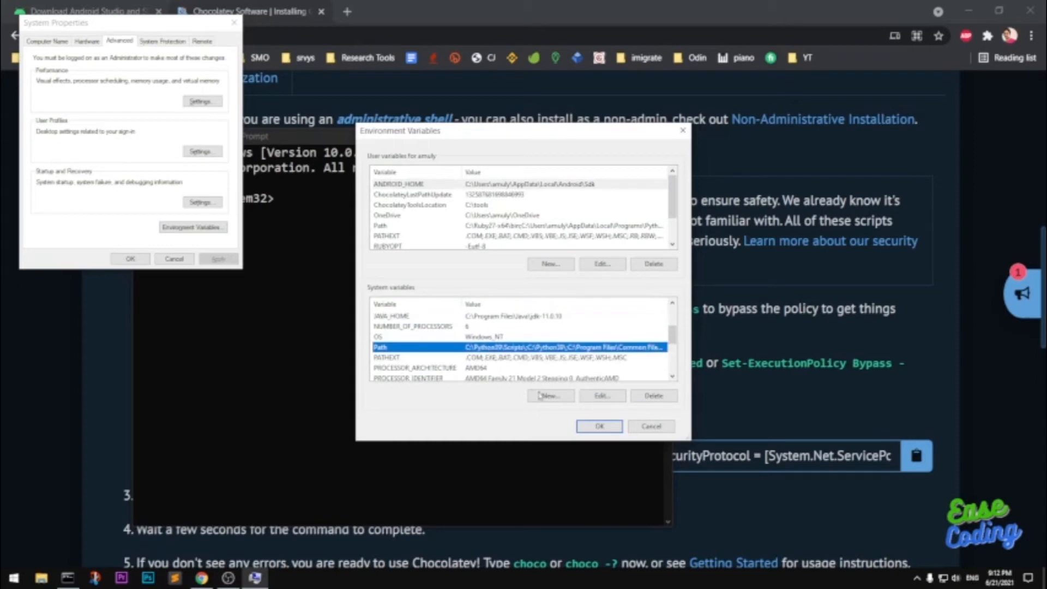
click(540, 395)
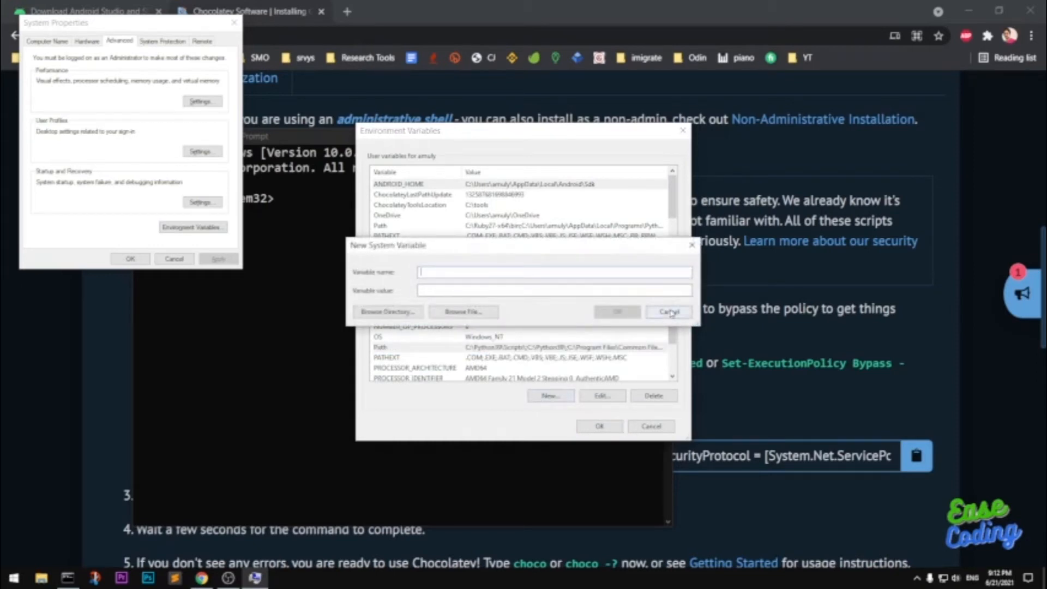
click(670, 311)
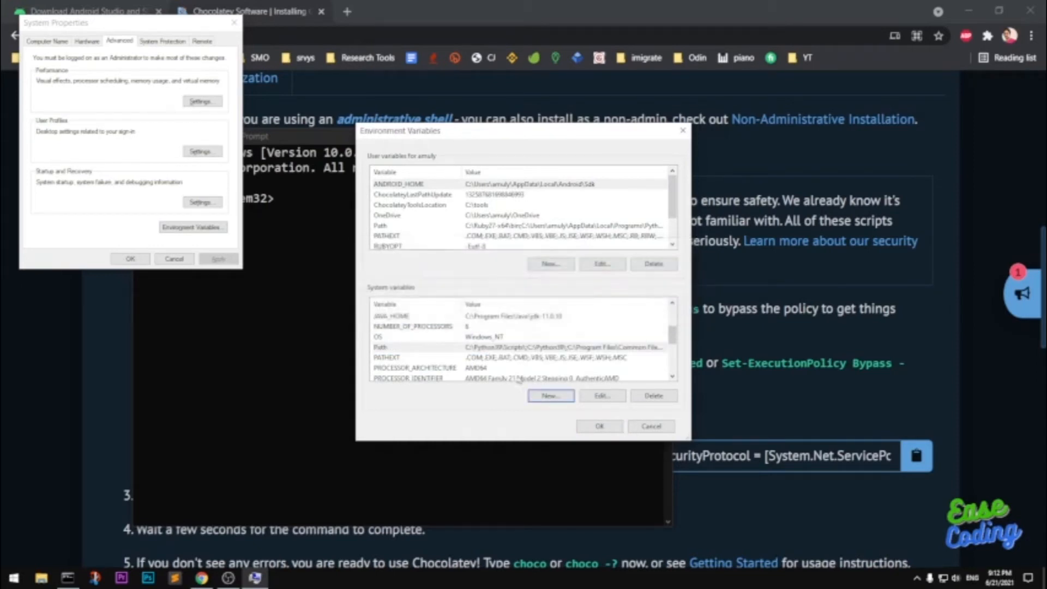
click(504, 349)
click(600, 395)
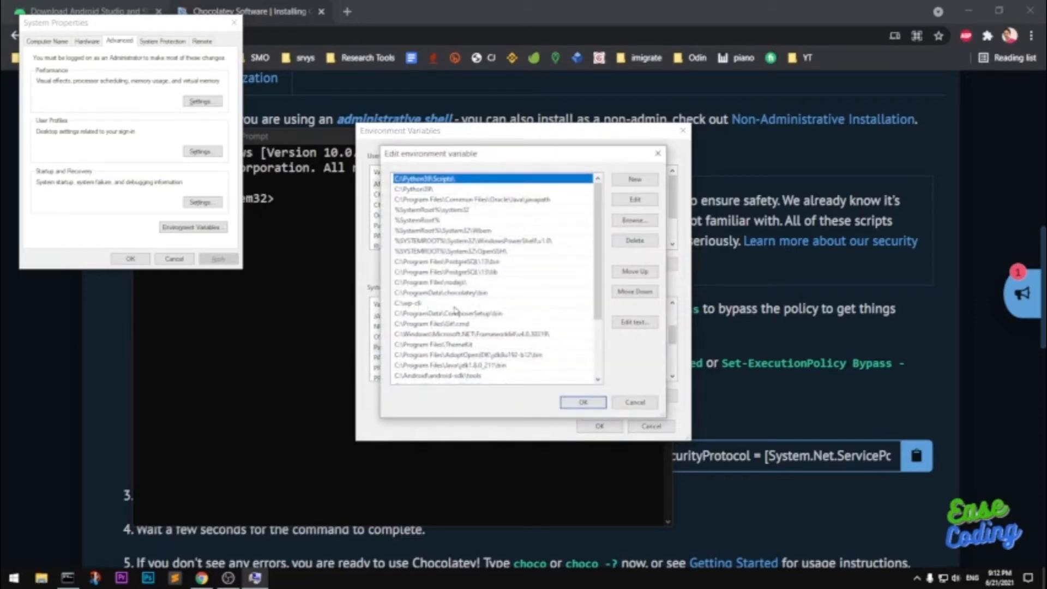
click(458, 366)
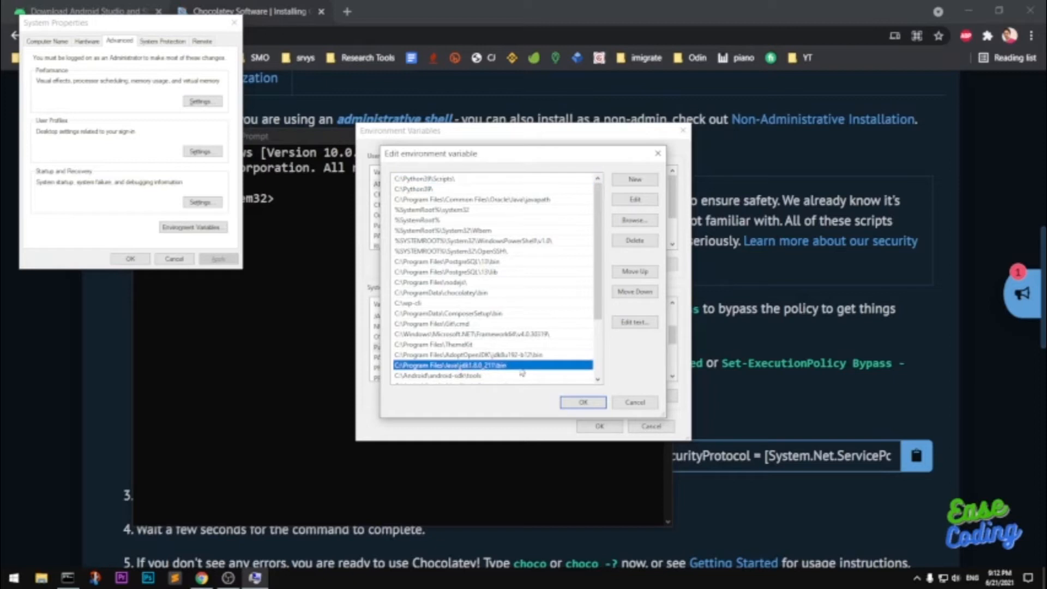
click(473, 357)
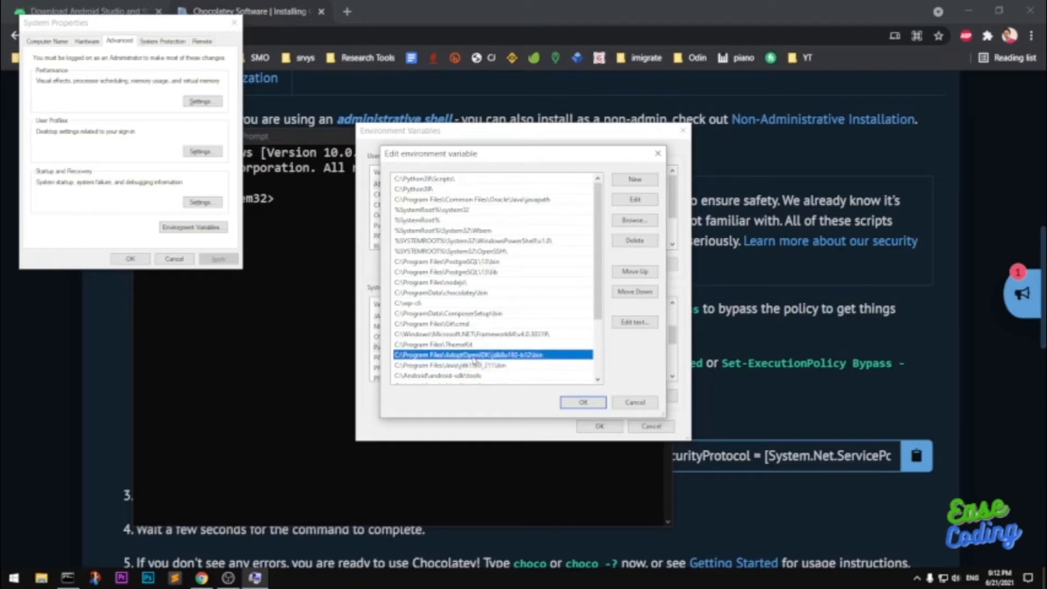
click(632, 403)
click(635, 426)
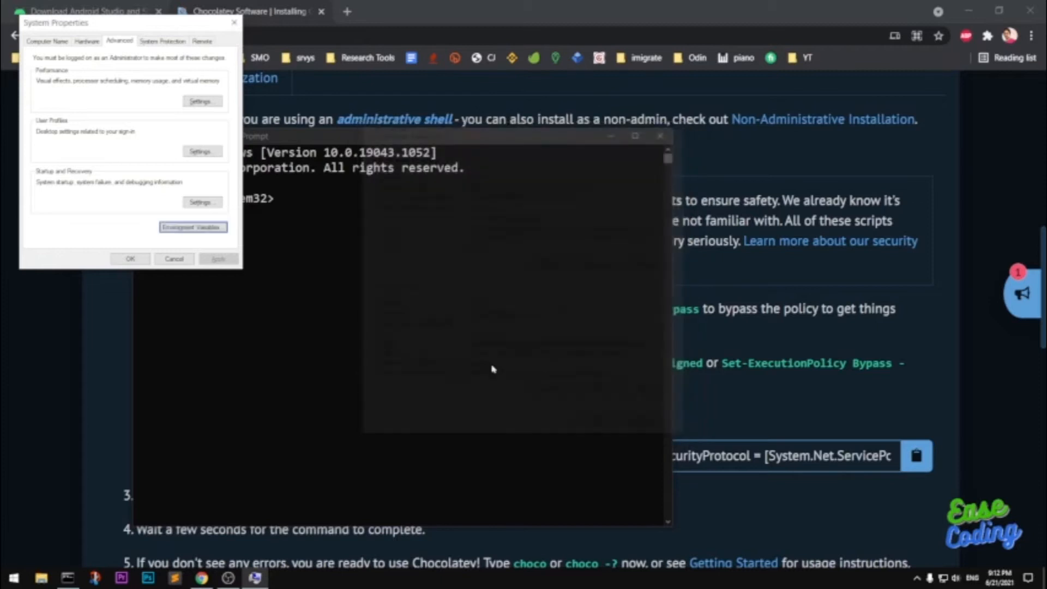
click(174, 259)
Display the Chocolatey package details with choco info jdk11, and return to an empty prompt
click(348, 289)
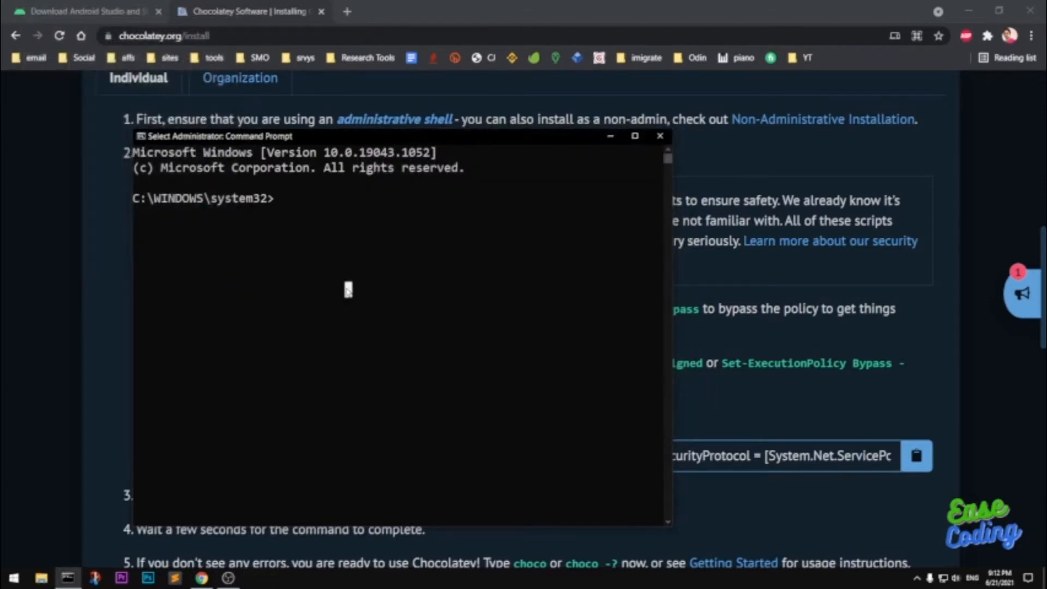
text(choco )
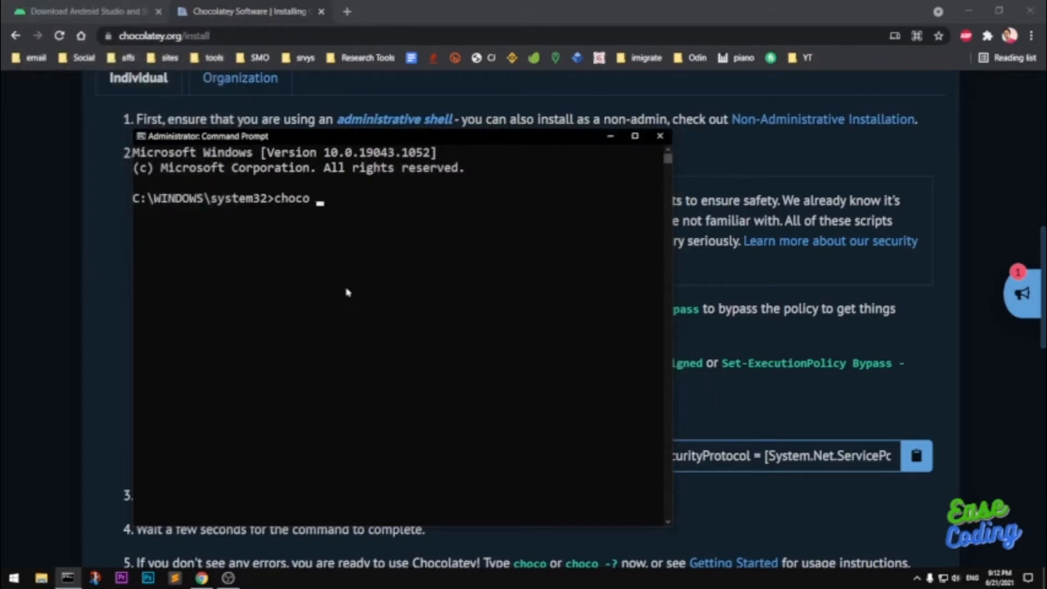
text(install)
key(BackSpace)
key(BackSpace)
key(BackSpace)
key(BackSpace)
key(BackSpace)
key(BackSpace)
text(nfo jdk11)
key(Return)
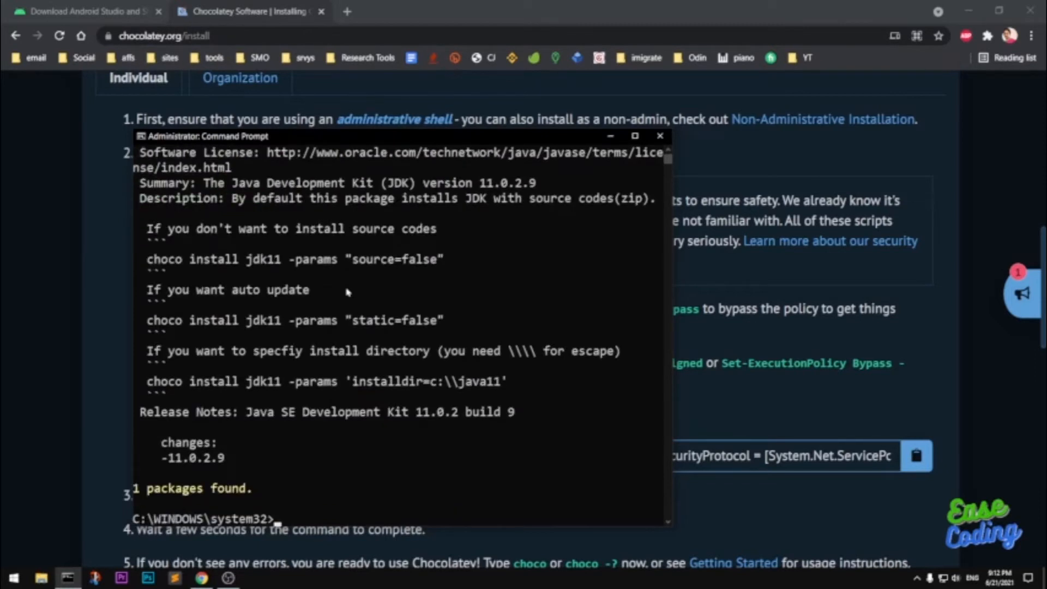
key(Return)
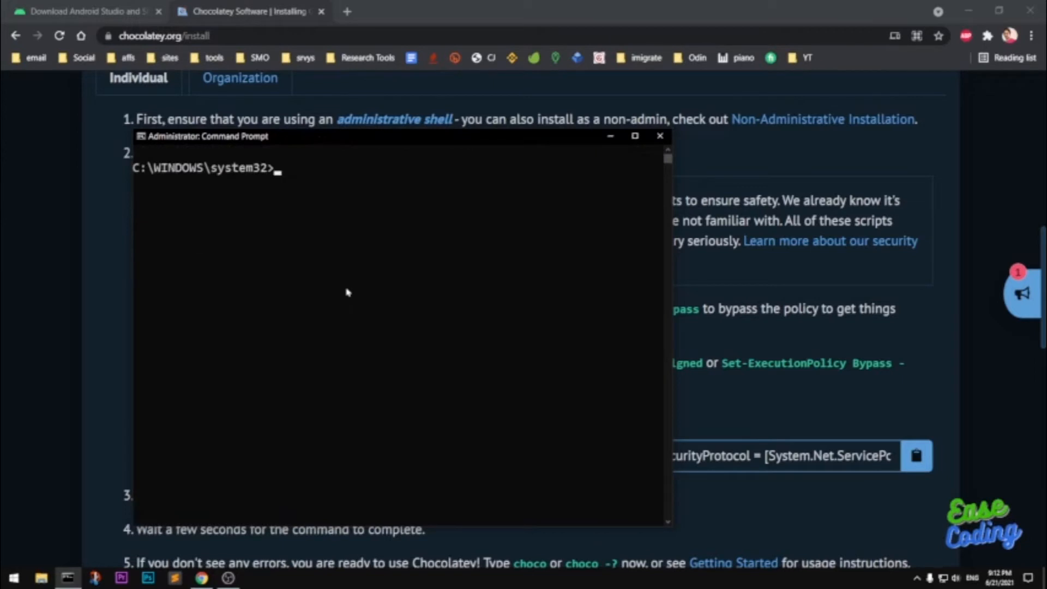
Try to install the JDK with choco install jdk11, answering A to allow all of its scripts to run
text(choco info jdk11)
key(ctrl+Left)
key(ctrl+Left)
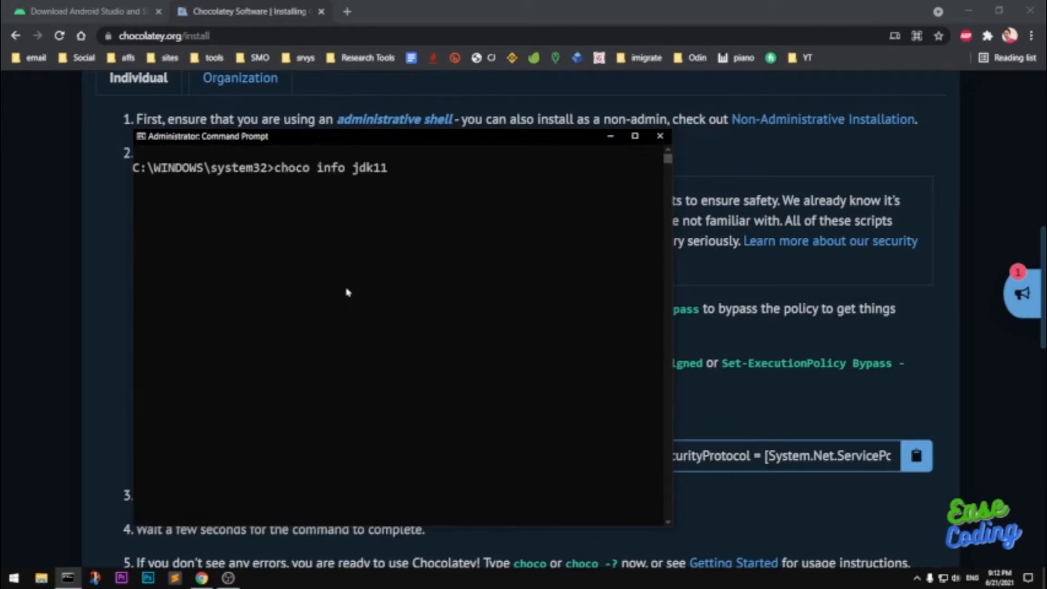
key(Delete)
key(Delete)
key(Delete)
key(Delete)
key(Delete)
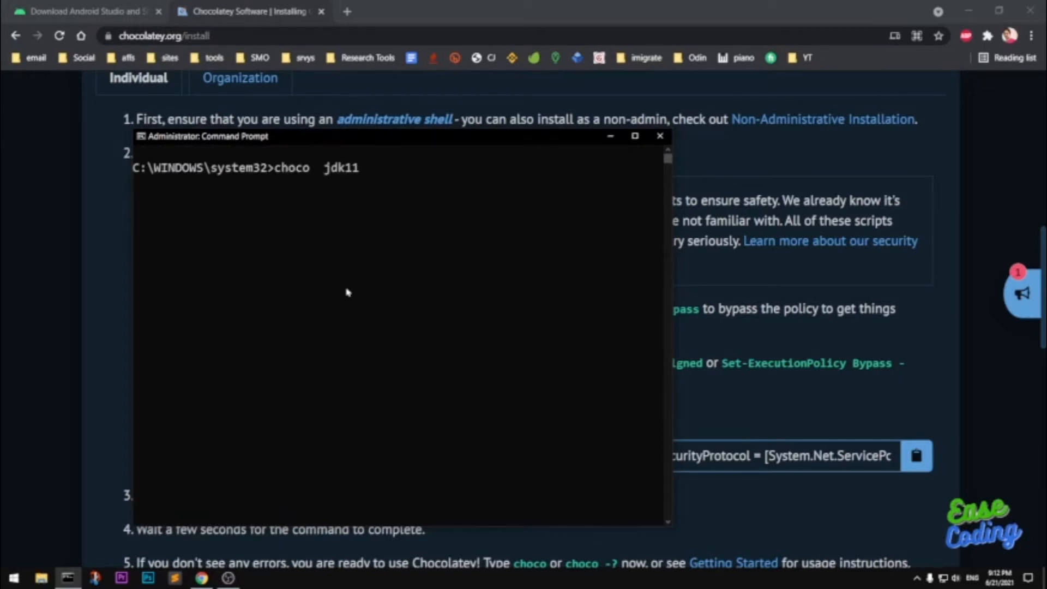
text(install)
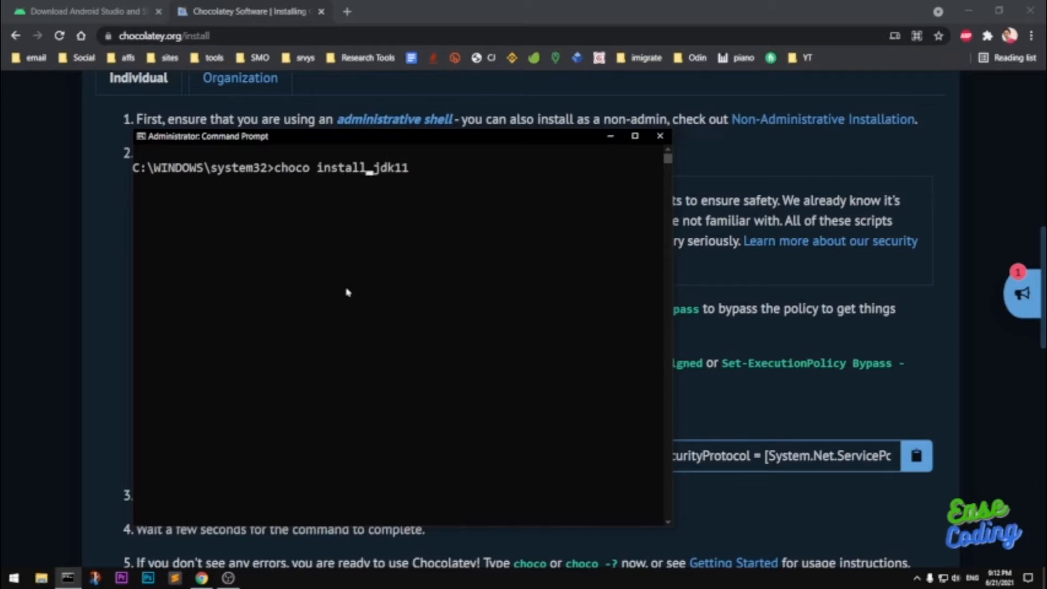
key(Return)
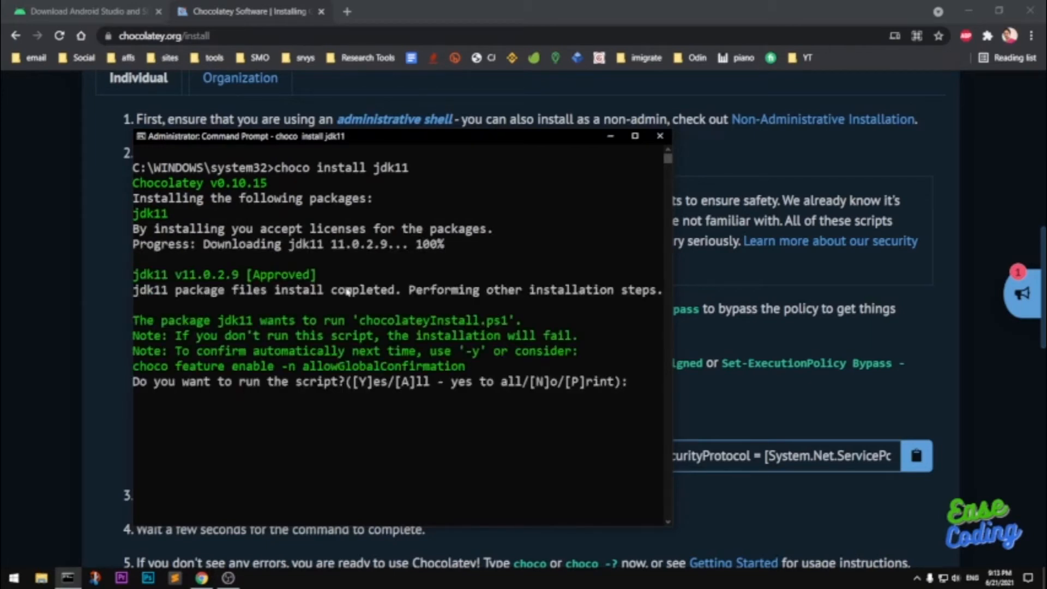
text(A)
key(Return)
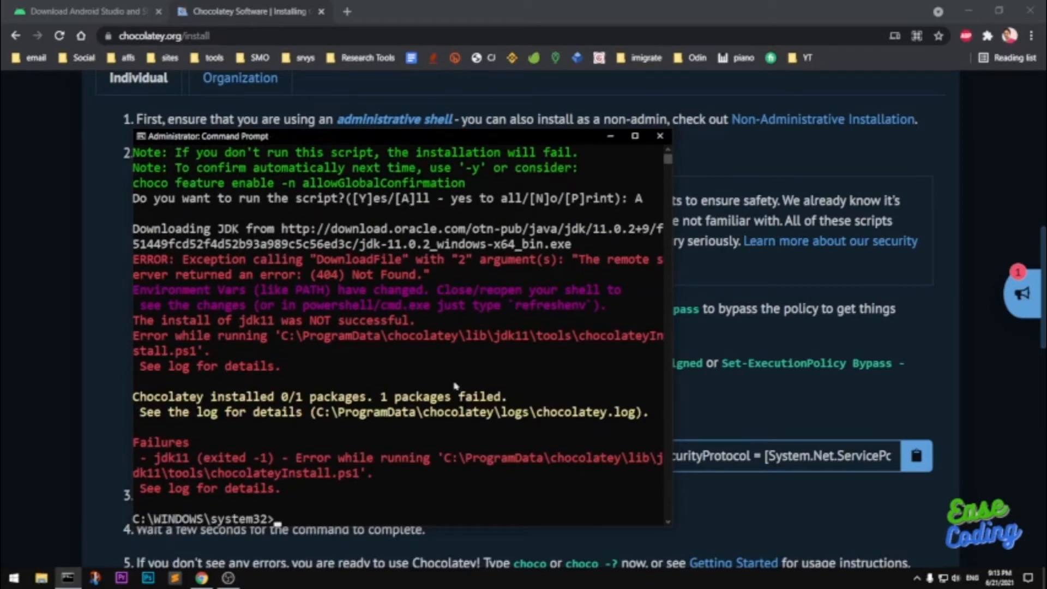
Examine the package summary and failure details of the jdk11 installation, and close the administrator Command Prompt
drag(231, 397, 422, 397)
drag(157, 446, 384, 492)
click(391, 490)
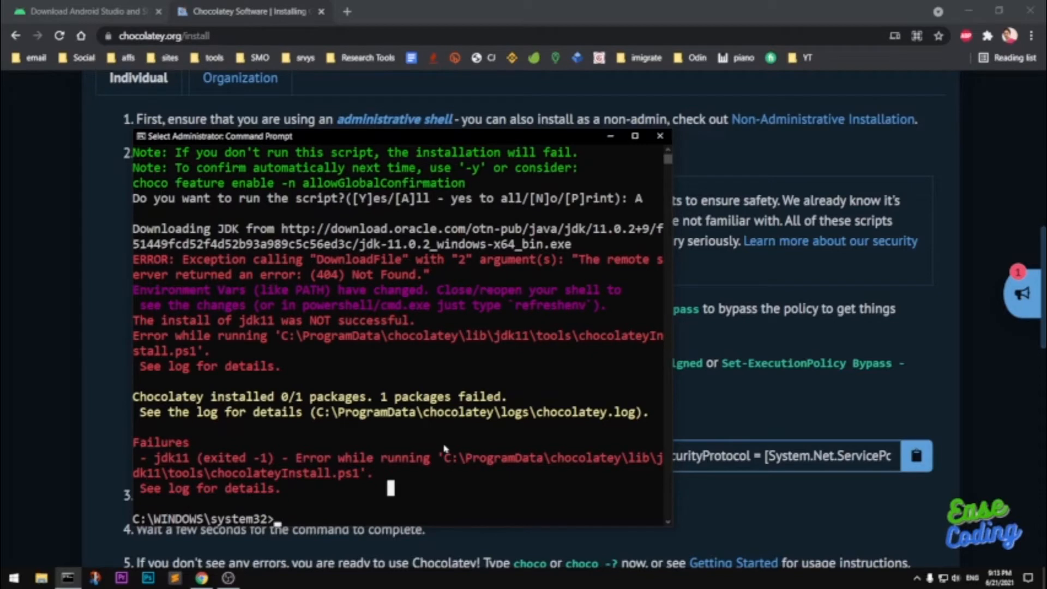
click(660, 136)
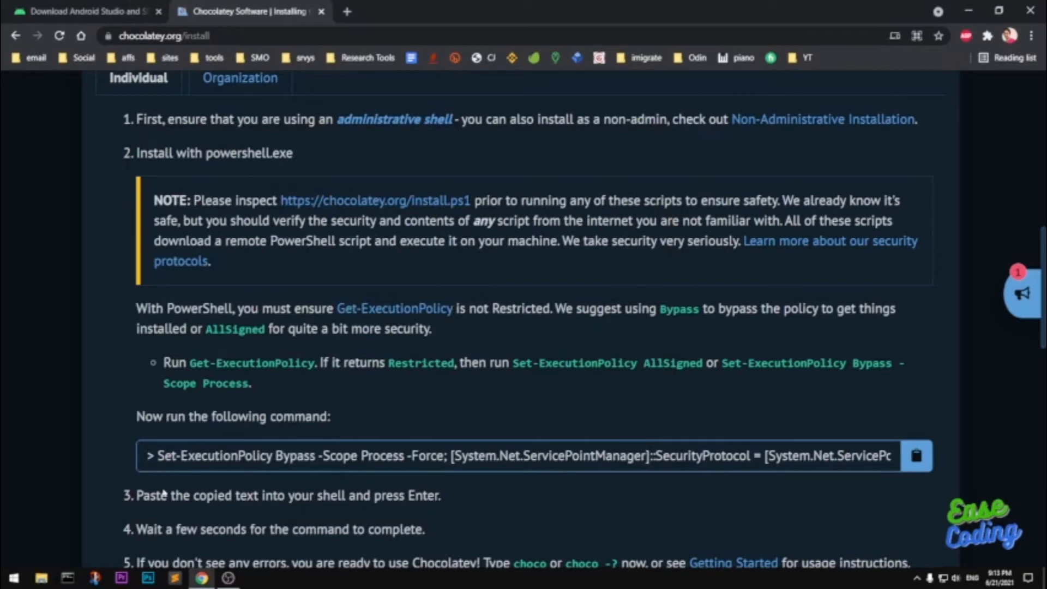
Open a new Command Prompt and check the installed Java runtime with java -version
click(67, 579)
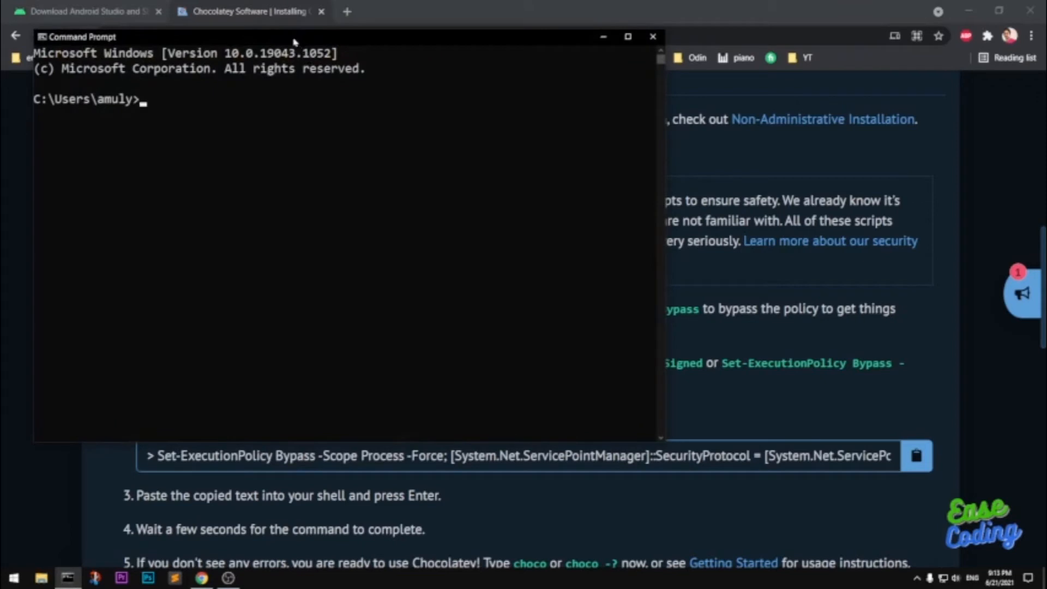
drag(296, 44, 434, 141)
click(443, 242)
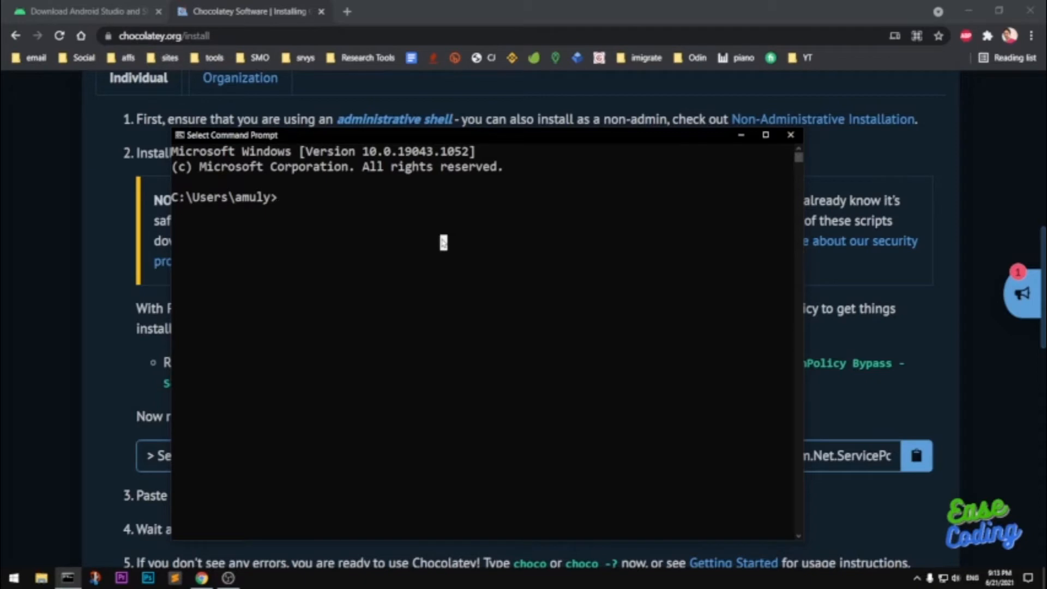
text(java )
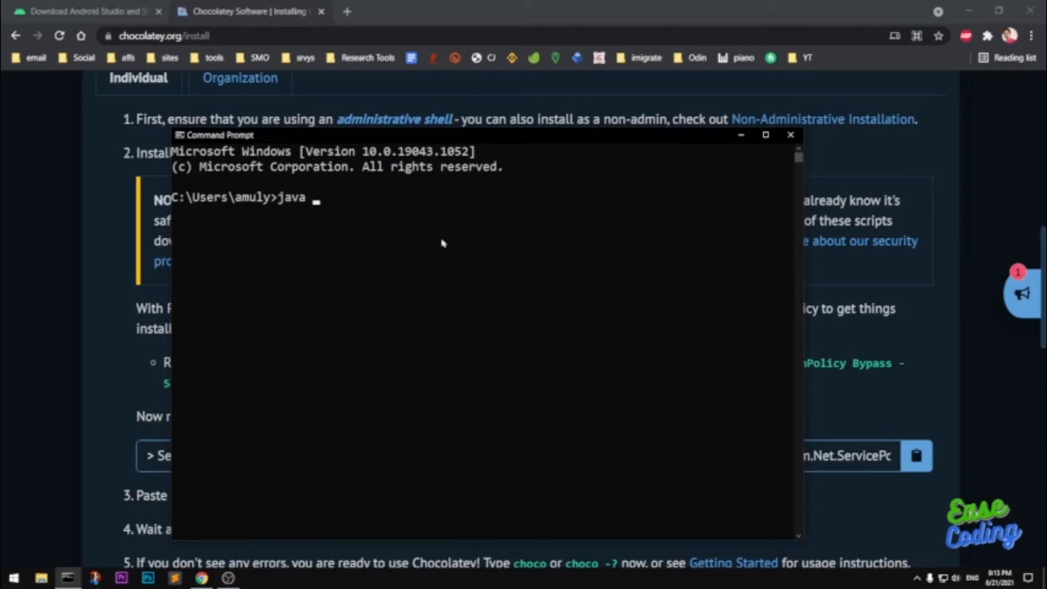
text(-version)
key(Return)
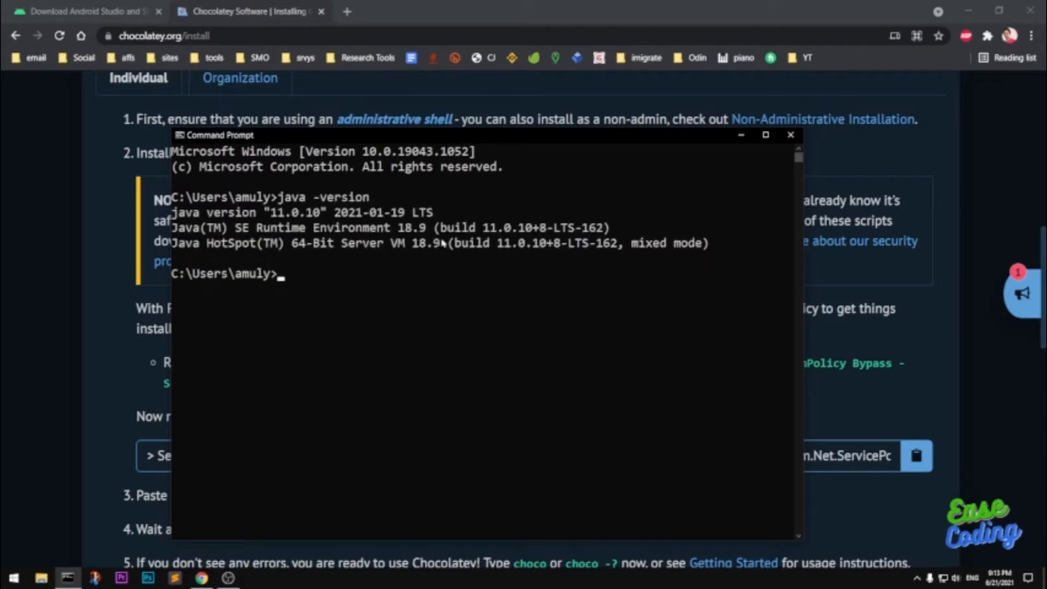
Check the installed Java compiler with javac -version
key(Up)
key(Left)
key(Left)
key(Left)
key(Left)
key(Left)
key(Left)
key(Left)
key(Left)
key(Left)
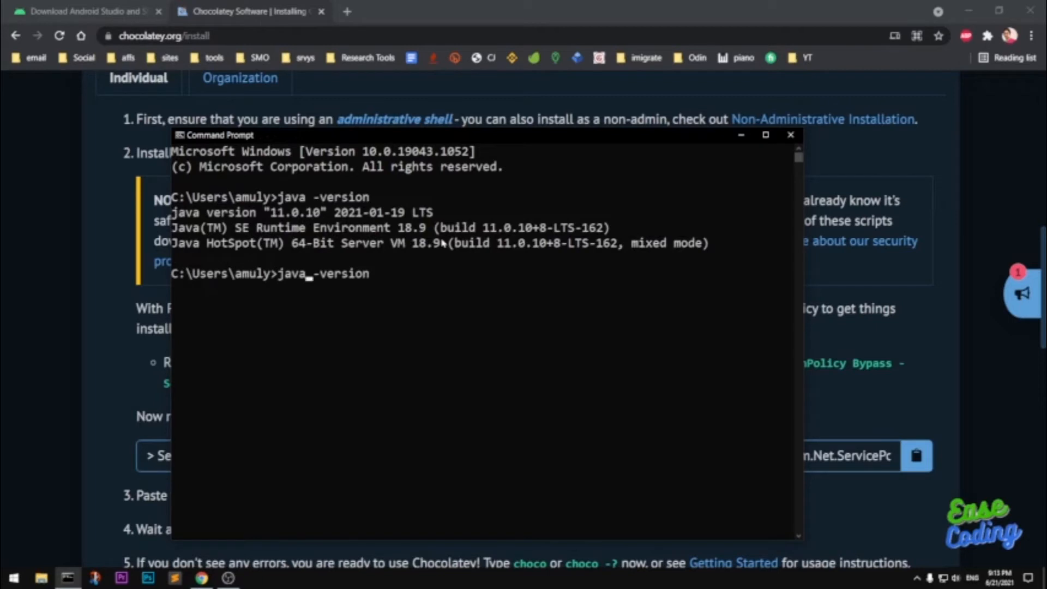
text(c)
key(Return)
Launch jshell to test that it starts, quit it, and exit the Command Prompt
text(j)
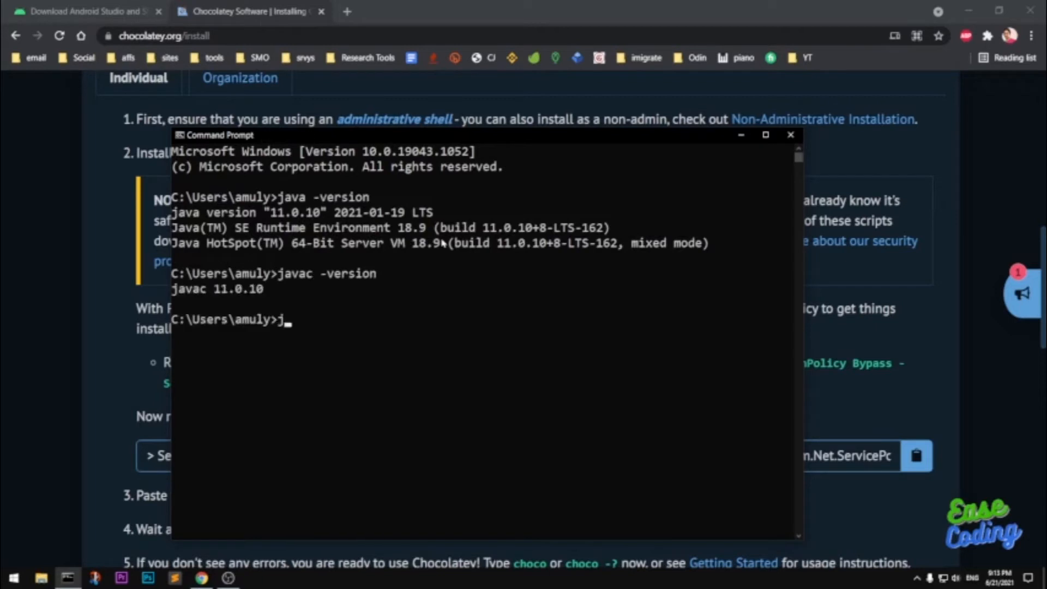
text(shell)
key(Return)
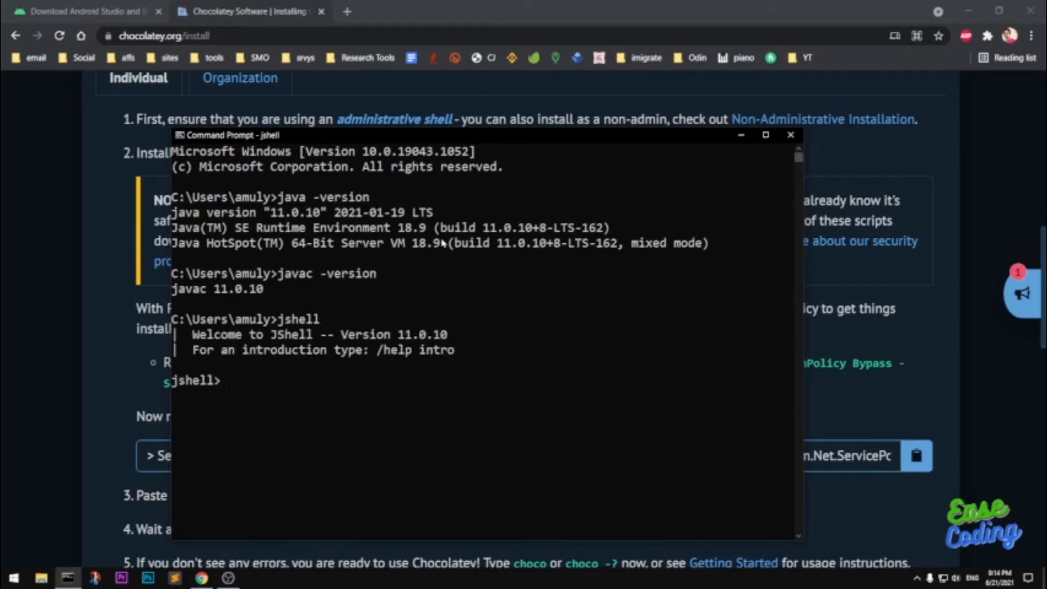
key(Return)
key(ctrl+d)
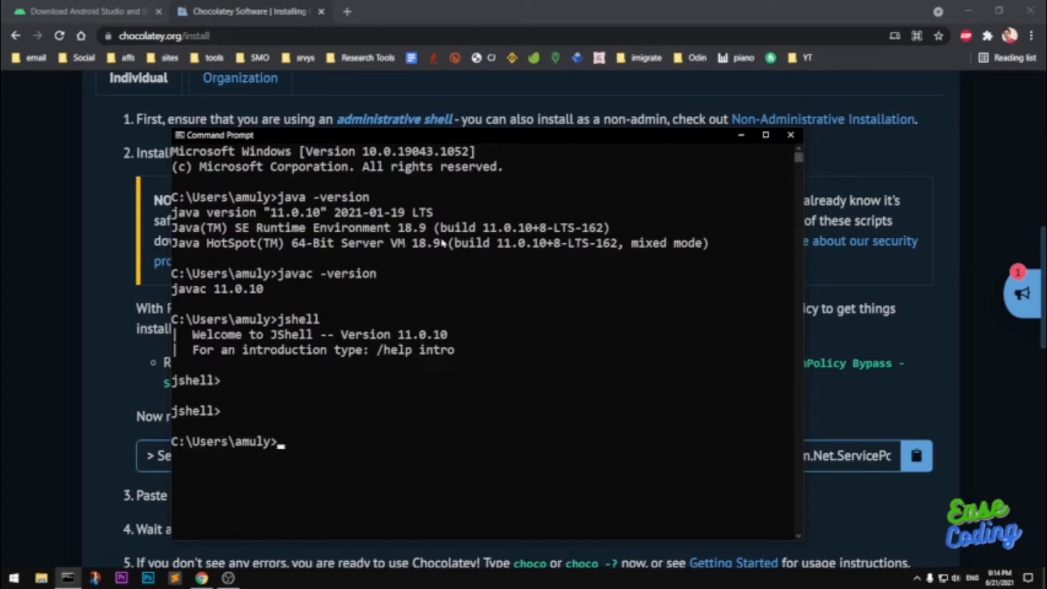
text(exit)
key(Return)
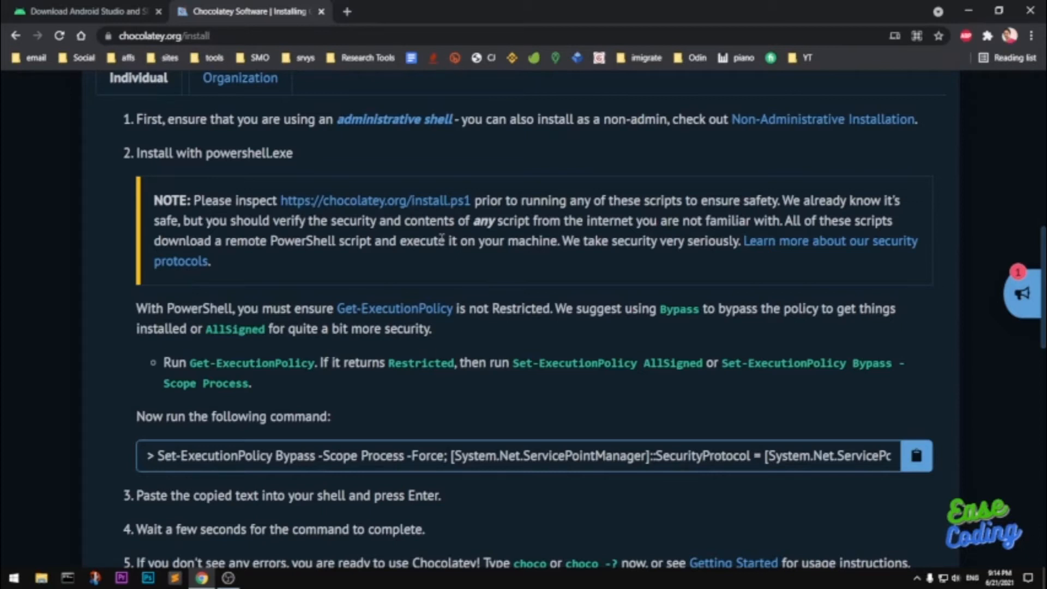
Switch to the Android Studio download page and check the version and Windows architecture of the offered download
click(123, 6)
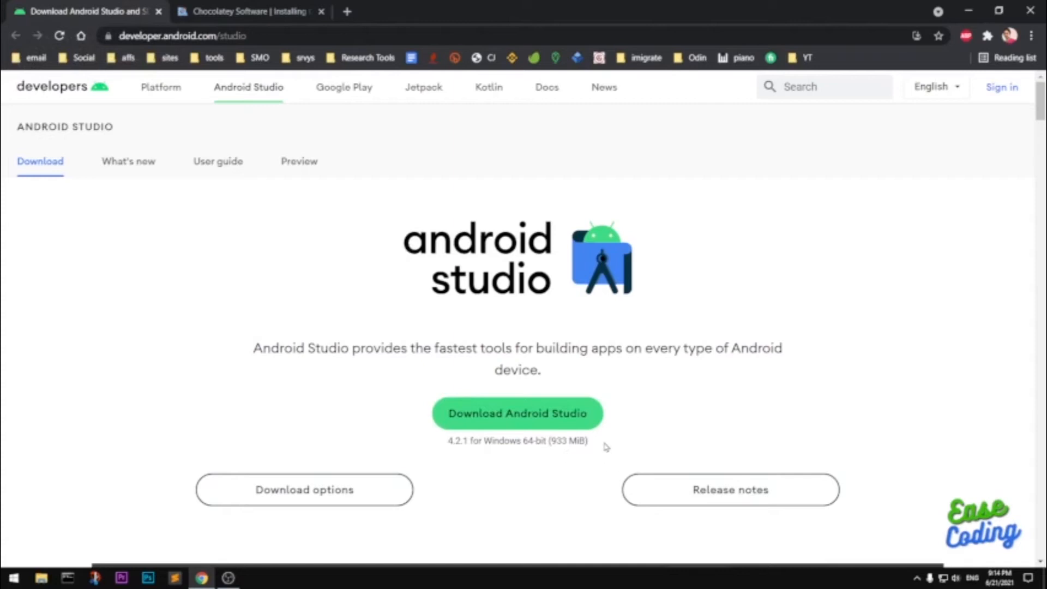
drag(605, 446, 482, 444)
click(550, 489)
Check the PC's system type in the Windows About settings, and close the settings to return to the download page
key(super+Pause)
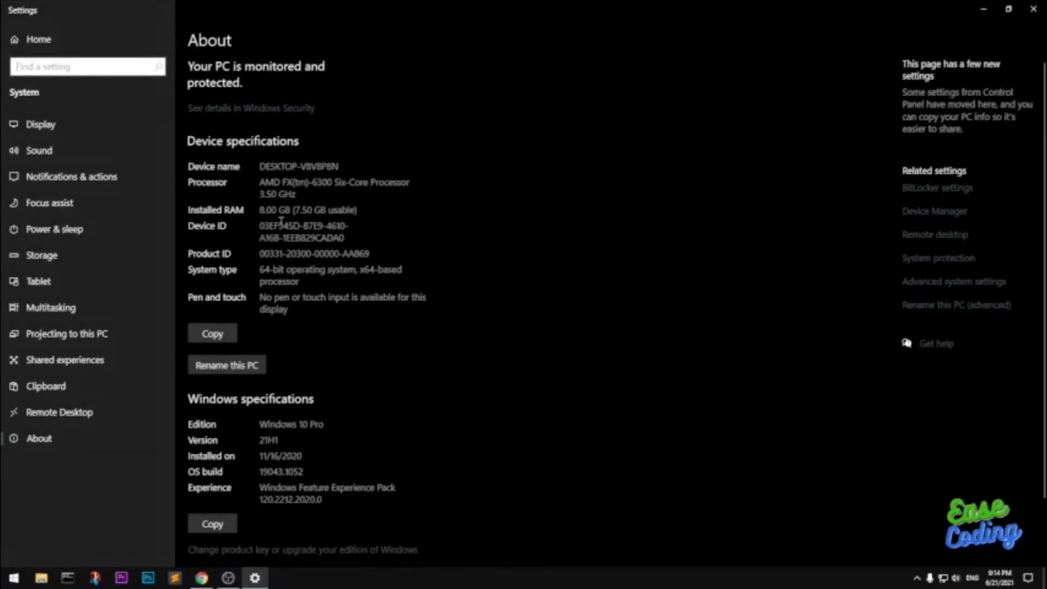
drag(261, 269, 443, 273)
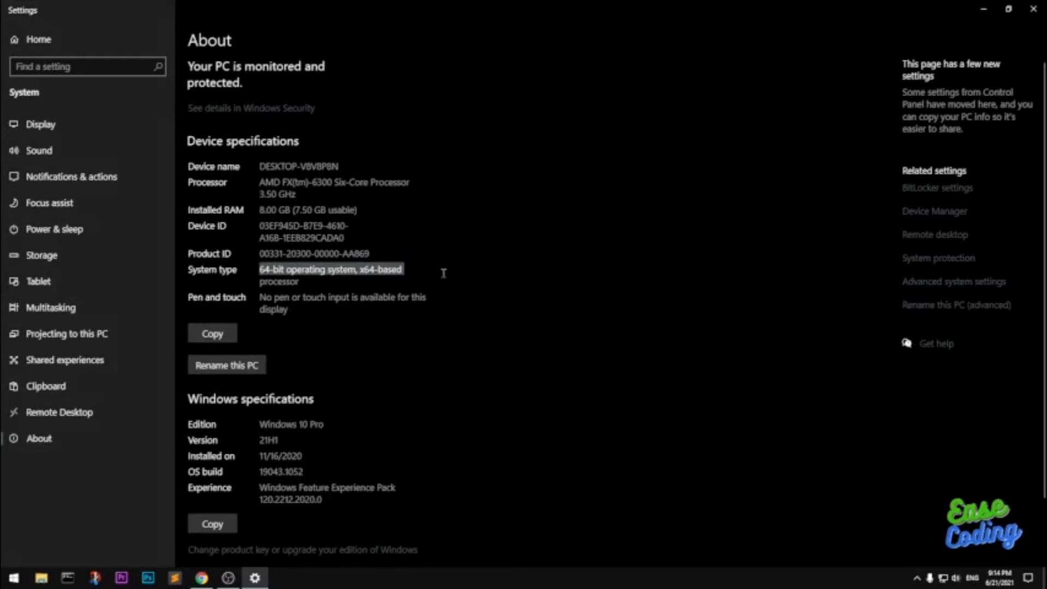
click(576, 243)
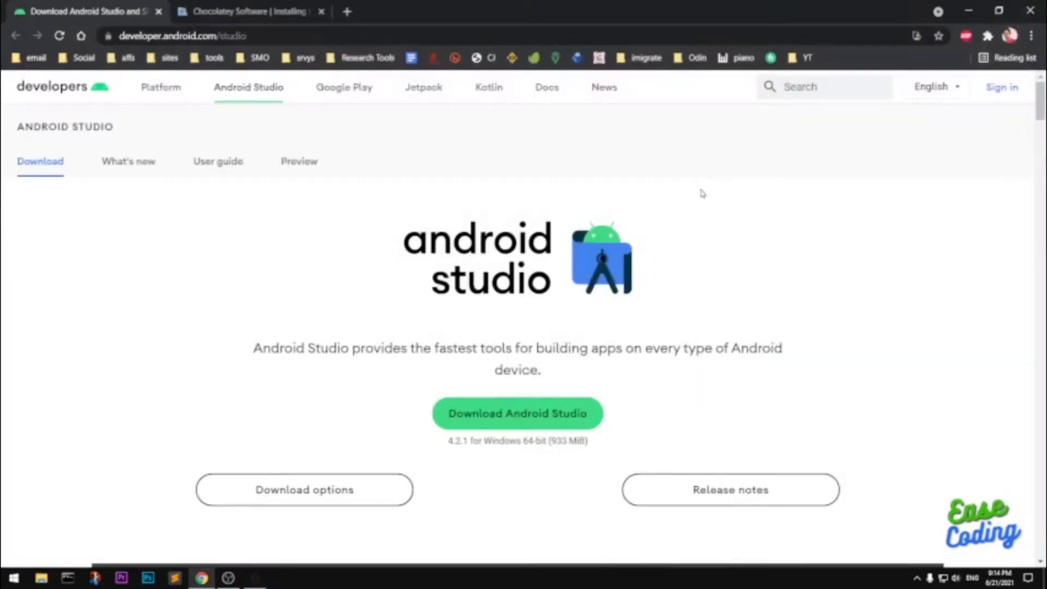
click(1033, 9)
key(super+Pause)
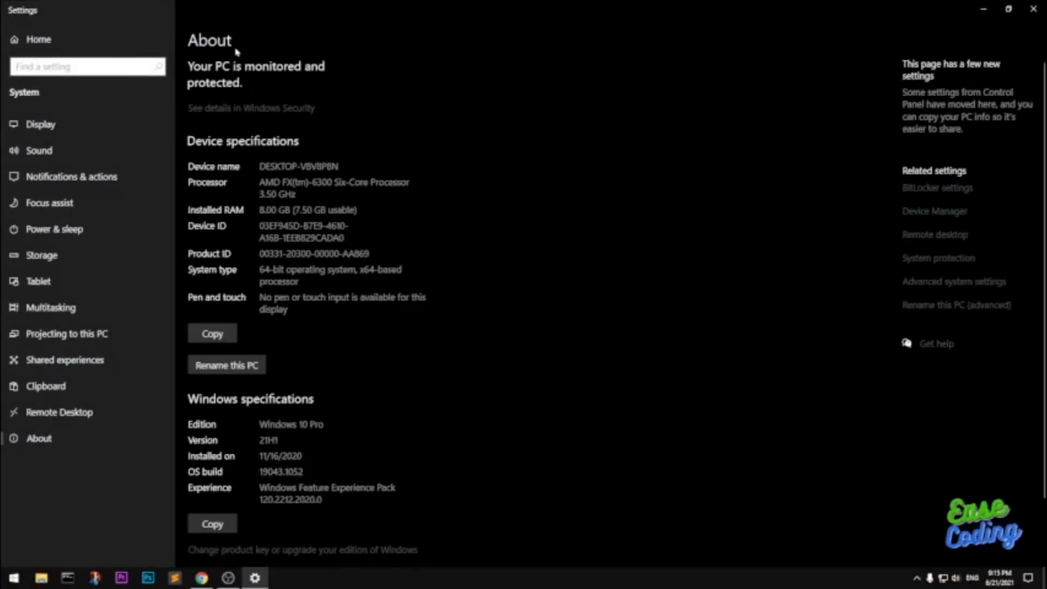
click(1040, 6)
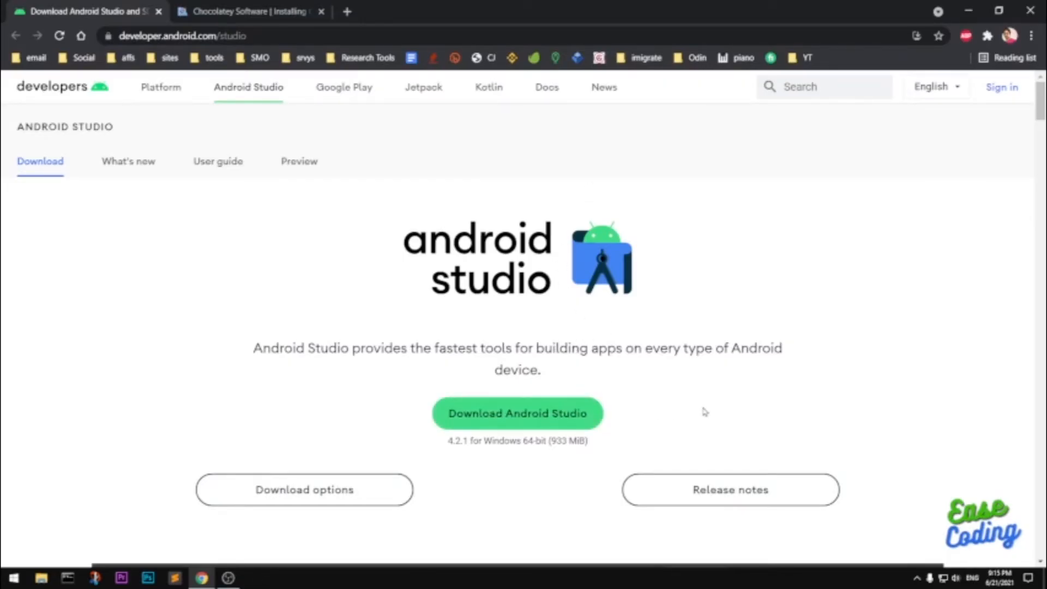
Open the Android Studio download agreement, agree to its terms and conditions, and dismiss it without starting the download
click(518, 413)
scroll(666, 399, down, 4)
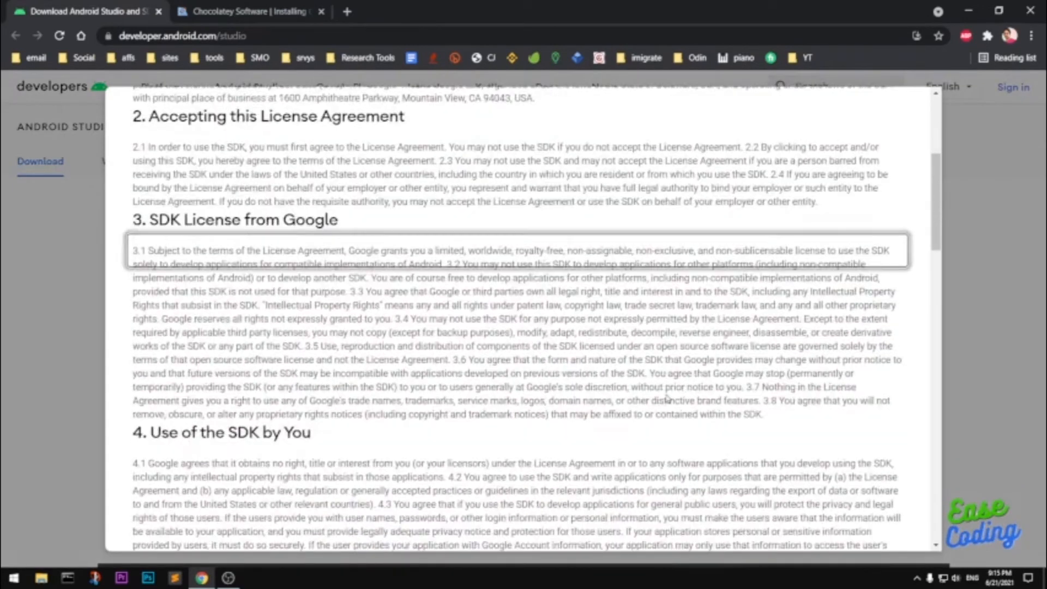
scroll(667, 399, down, 20)
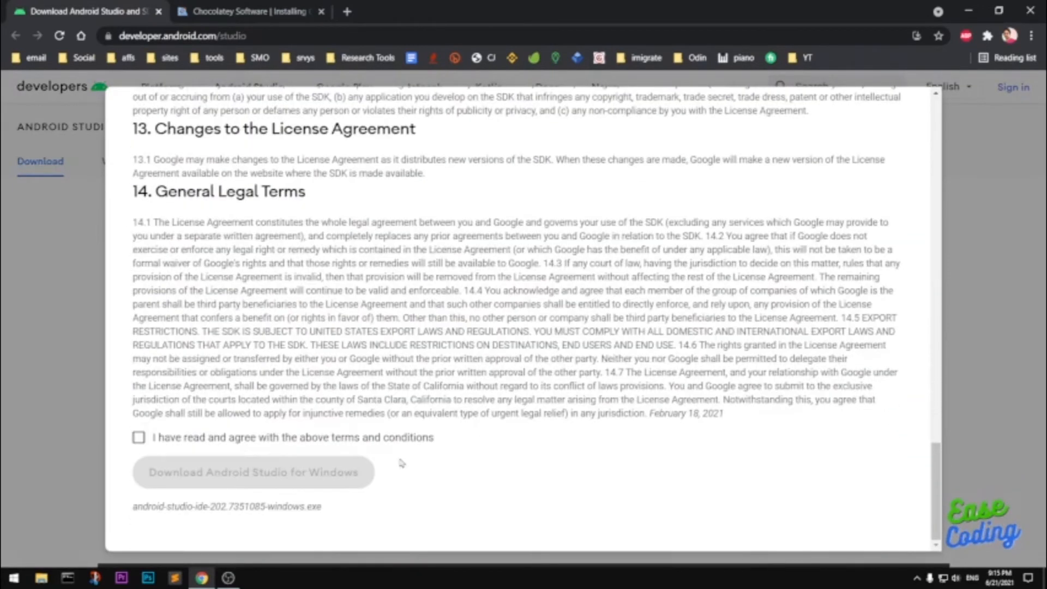
click(232, 440)
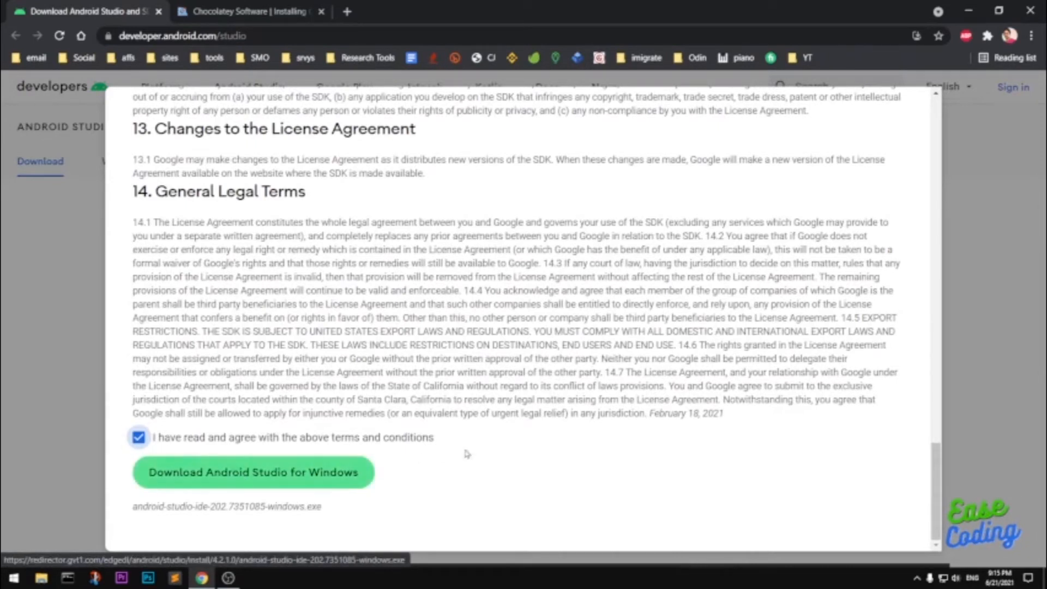
scroll(739, 479, up, 15)
scroll(740, 478, up, 10)
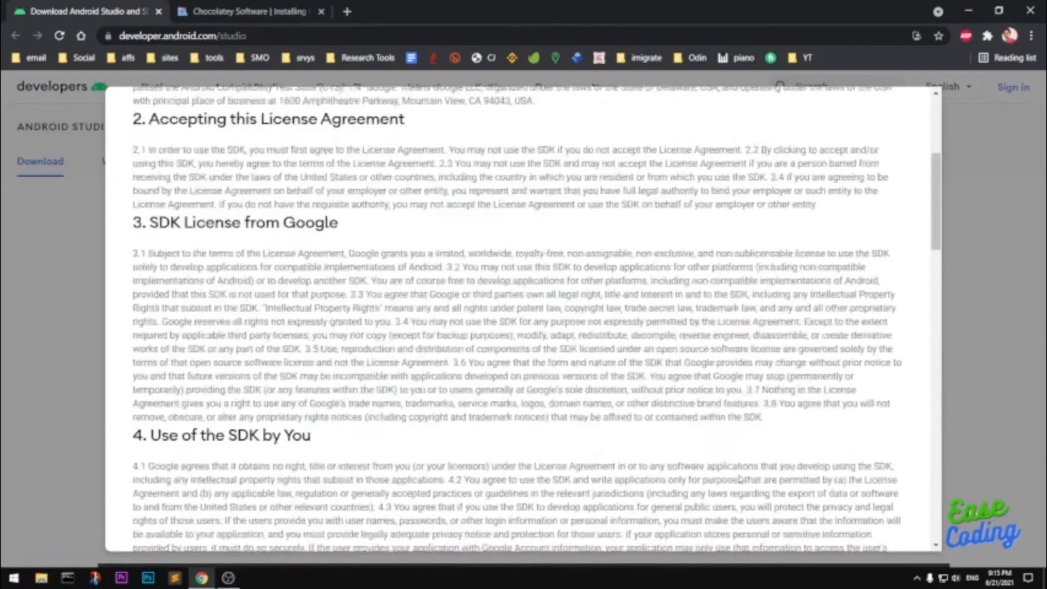
click(1035, 339)
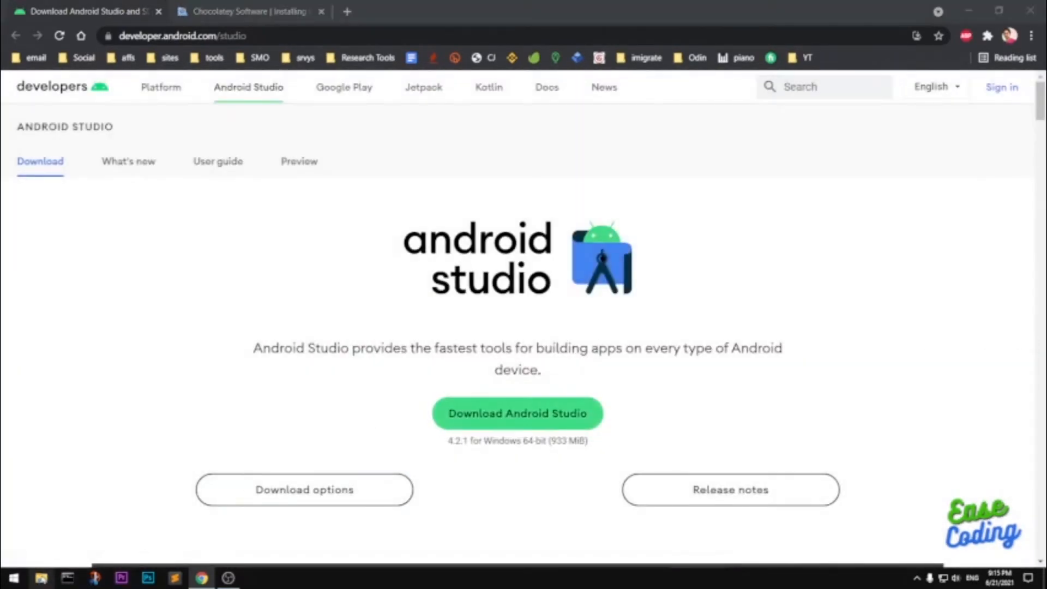
Compare the two Android Studio installers in the Downloads folder and delete android-studio-ide-201.6858069-windows.exe
click(41, 577)
click(207, 208)
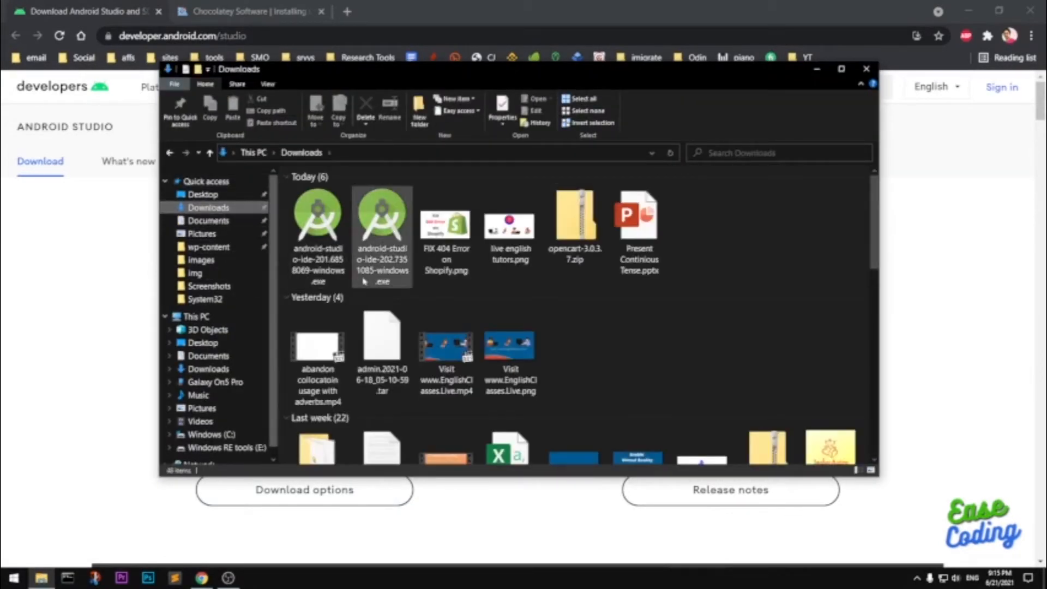
click(325, 254)
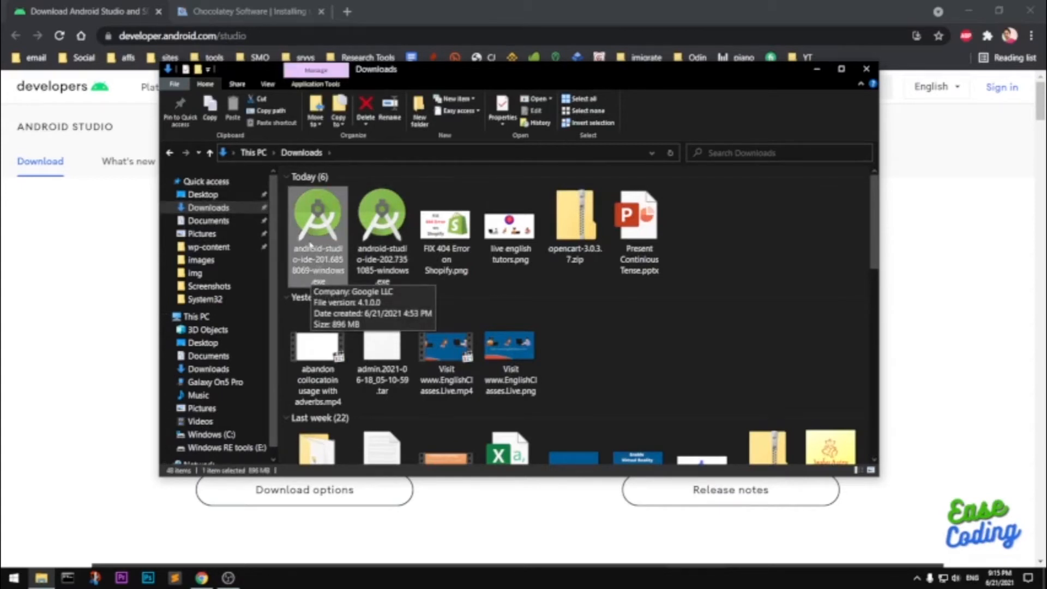
click(383, 246)
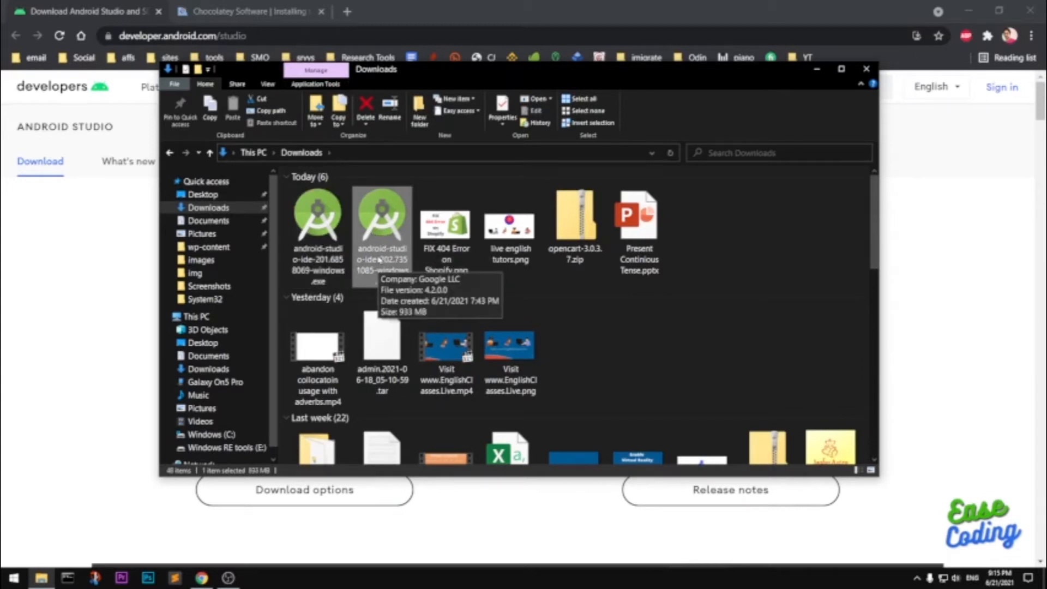
click(321, 235)
key(Delete)
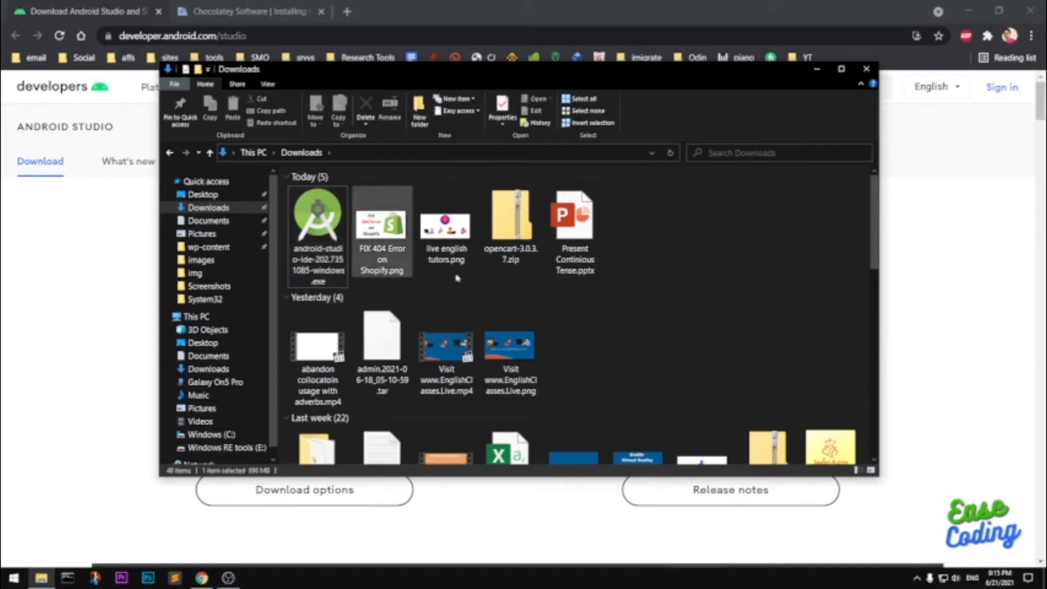
Launch the android-studio-ide-202.7351085-windows.exe installer from the Downloads folder and close the folder window
click(896, 278)
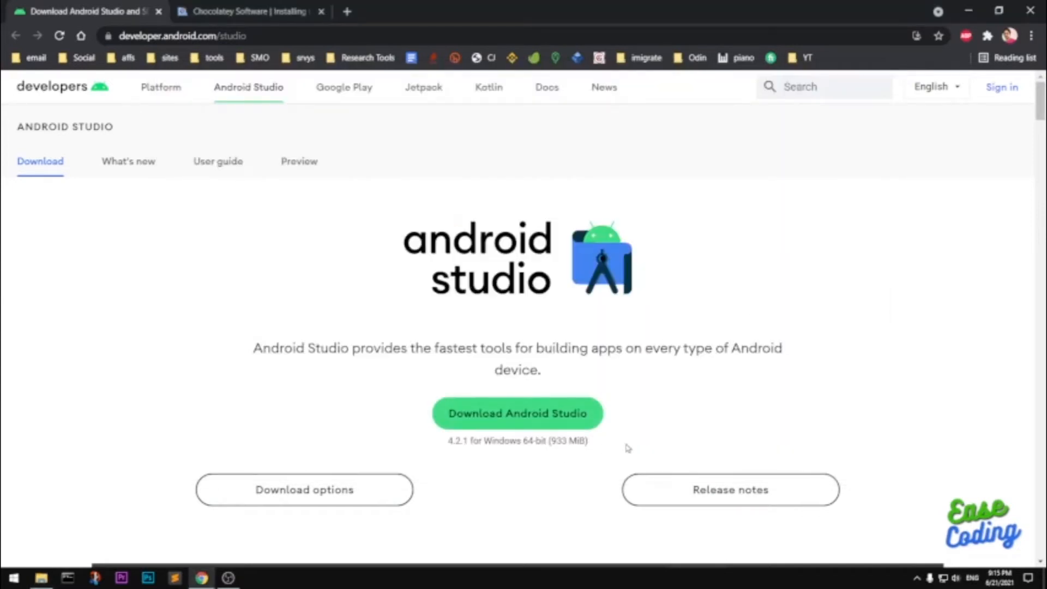
key(alt+Tab)
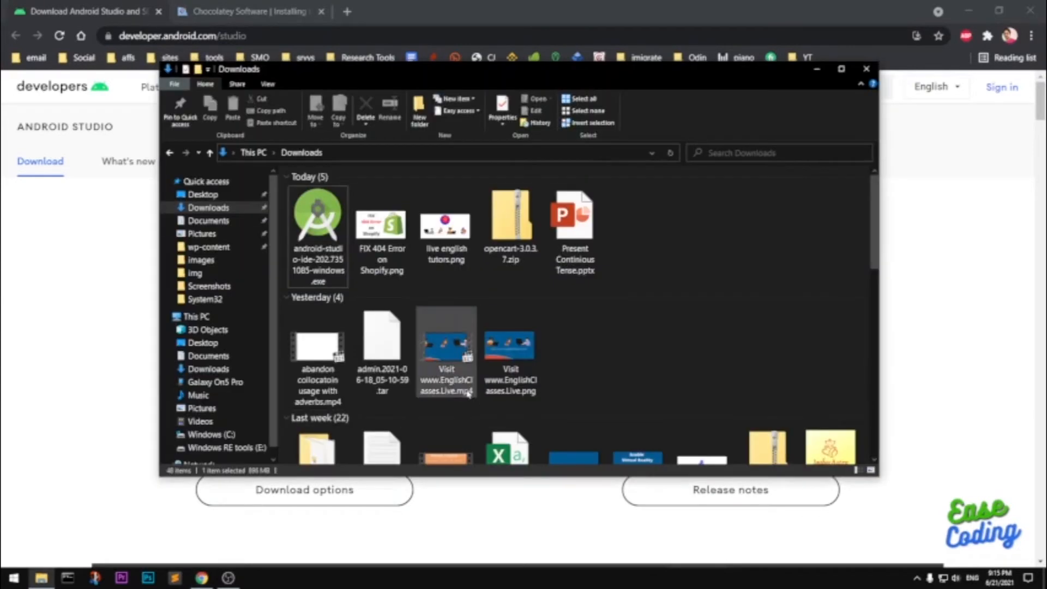
double_click(326, 260)
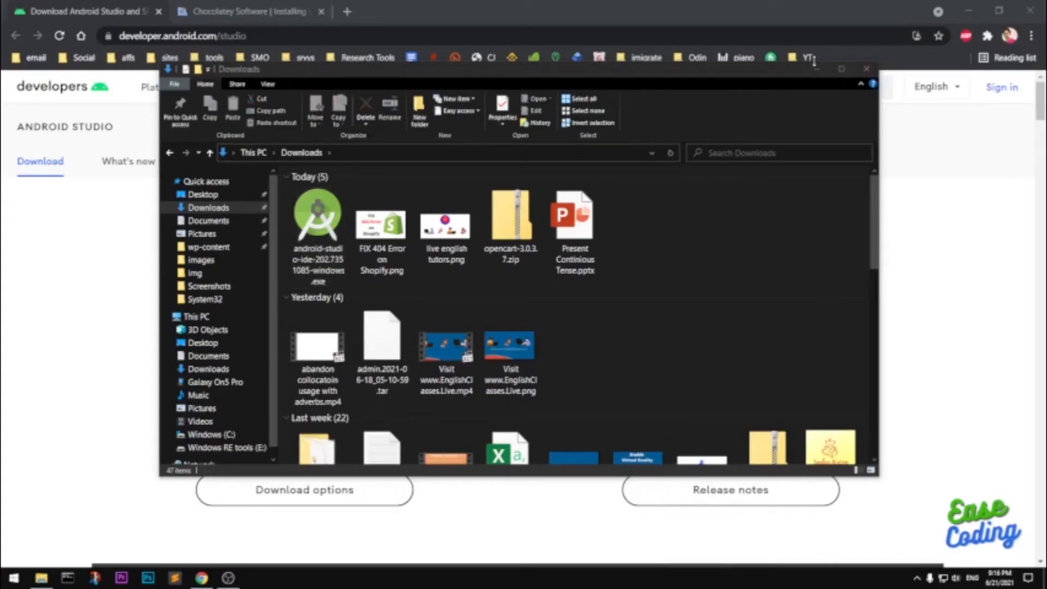
click(867, 72)
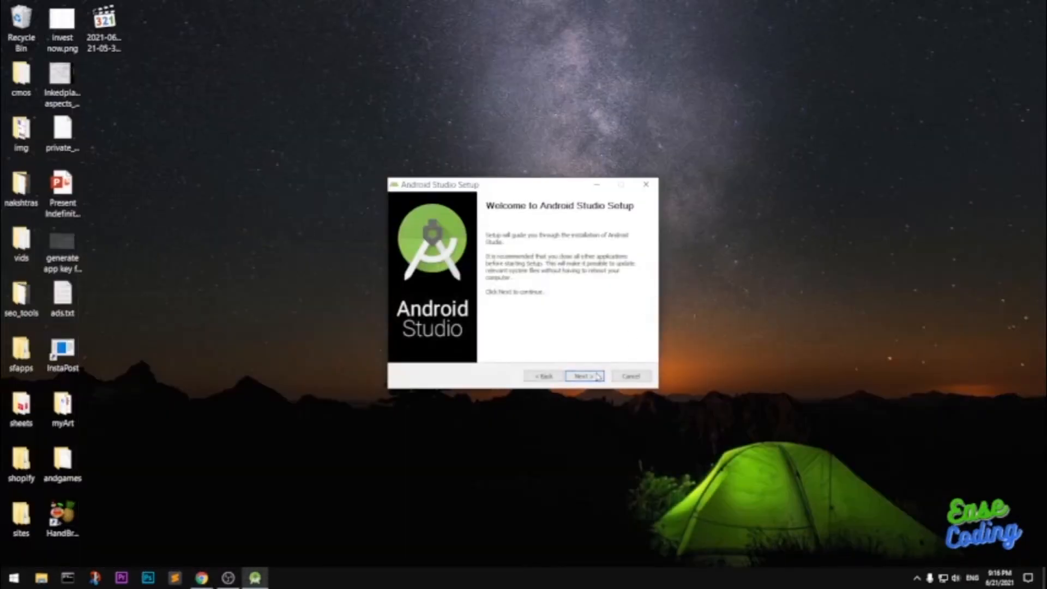
Install Android Studio with the Android Virtual Device component, keeping the default install location and the Android Studio shortcut folder
click(593, 378)
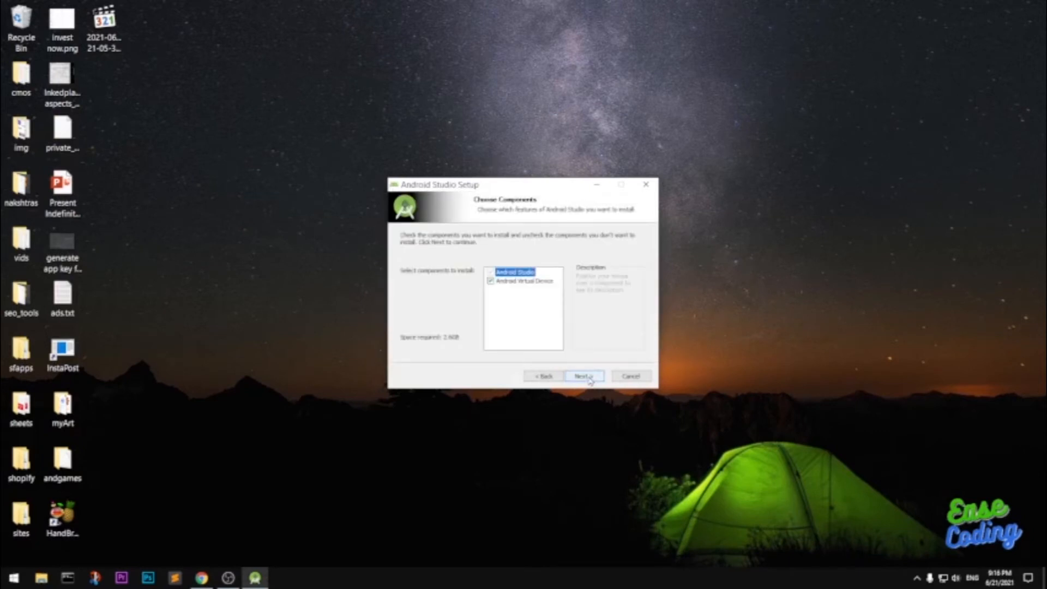
mouse_move(522, 288)
click(583, 380)
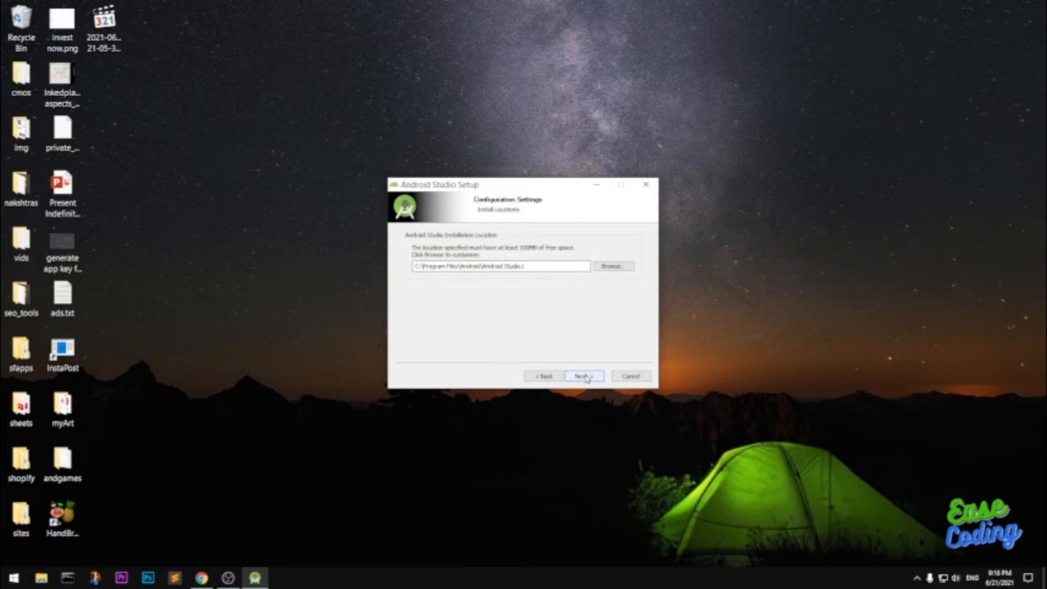
click(584, 376)
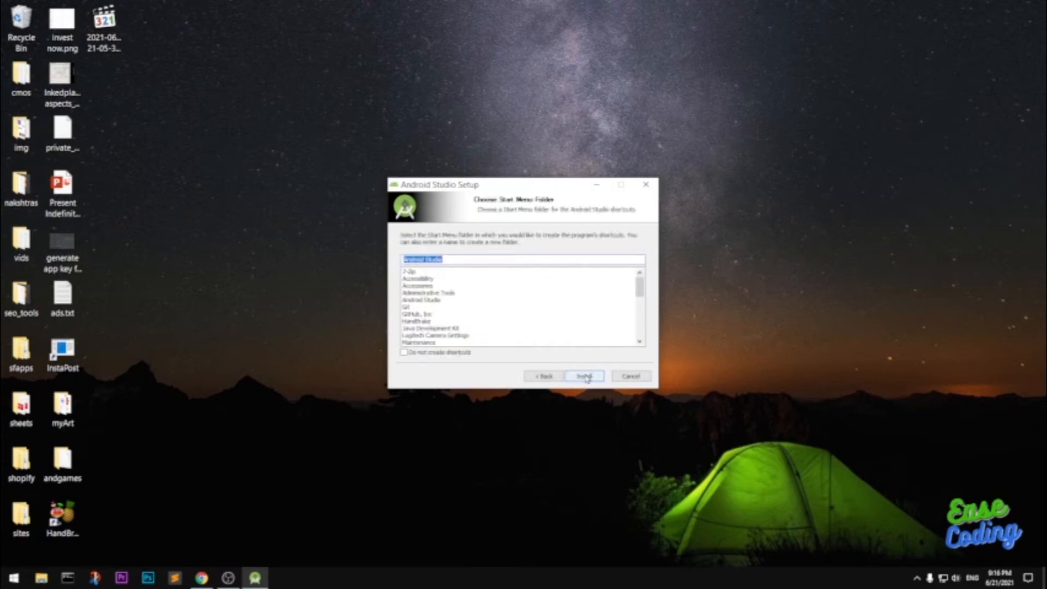
click(584, 378)
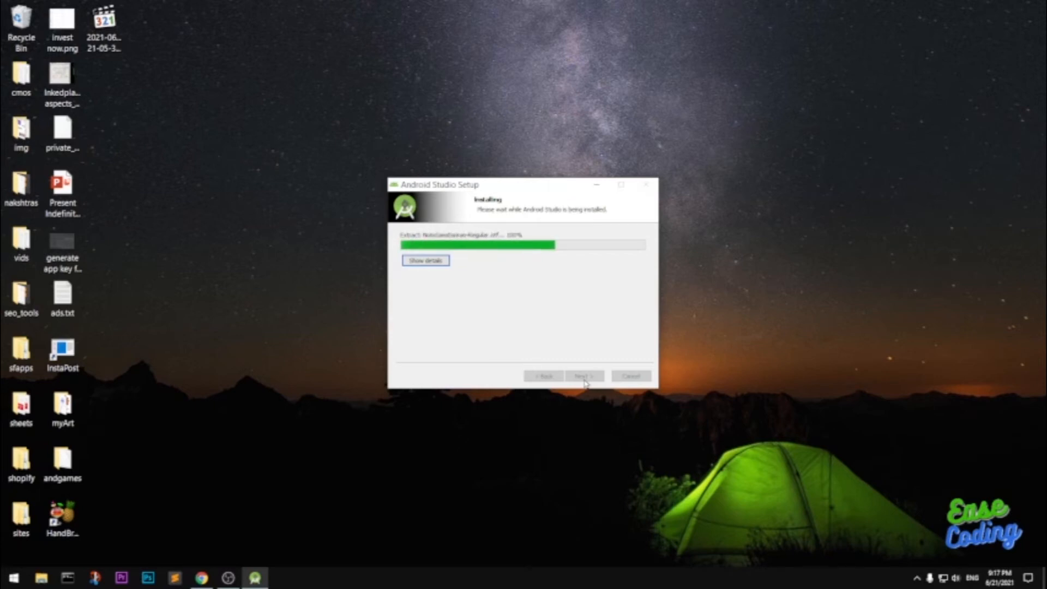
Show the installation details and finish the setup with Start Android Studio enabled
click(427, 262)
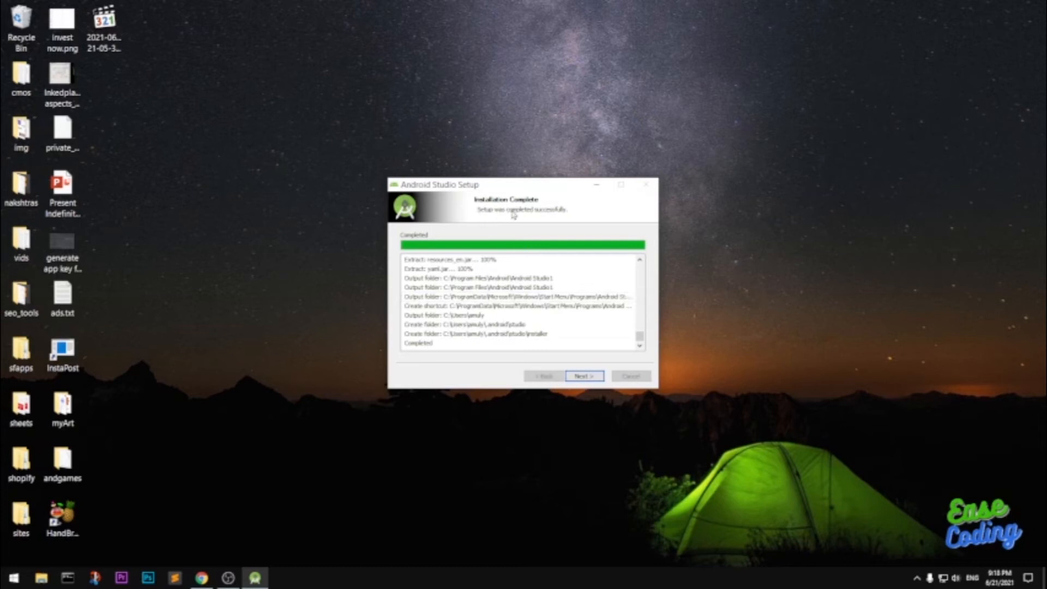
click(584, 377)
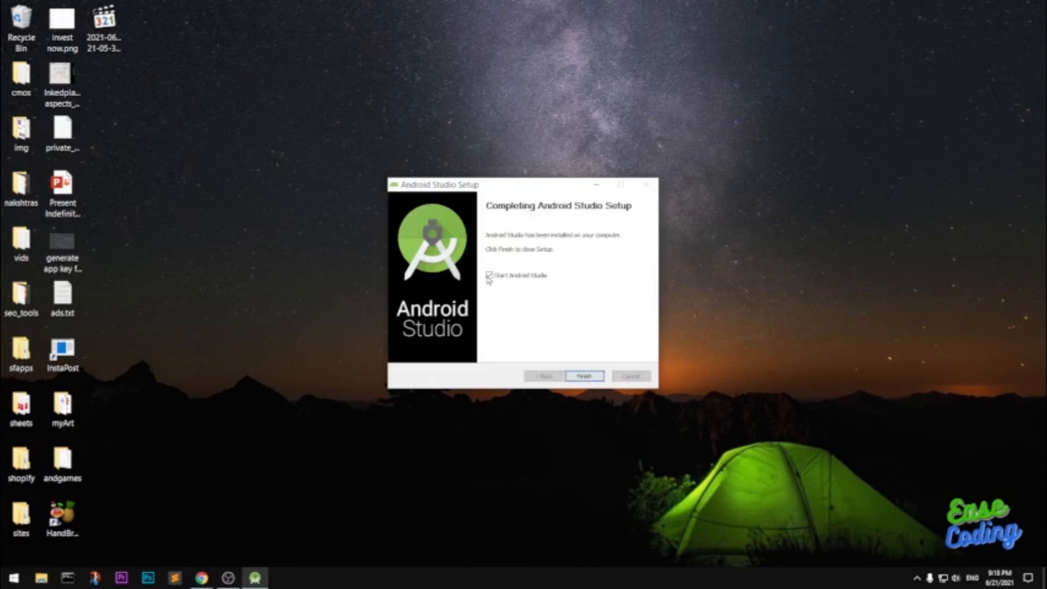
click(584, 376)
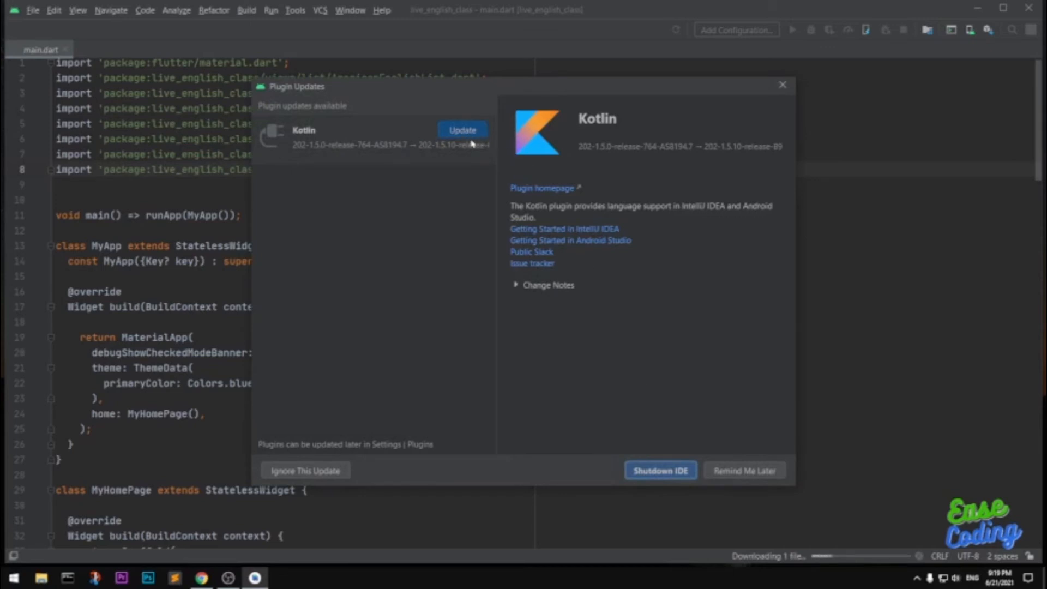
Update the Kotlin plugin and restart the IDE
click(457, 132)
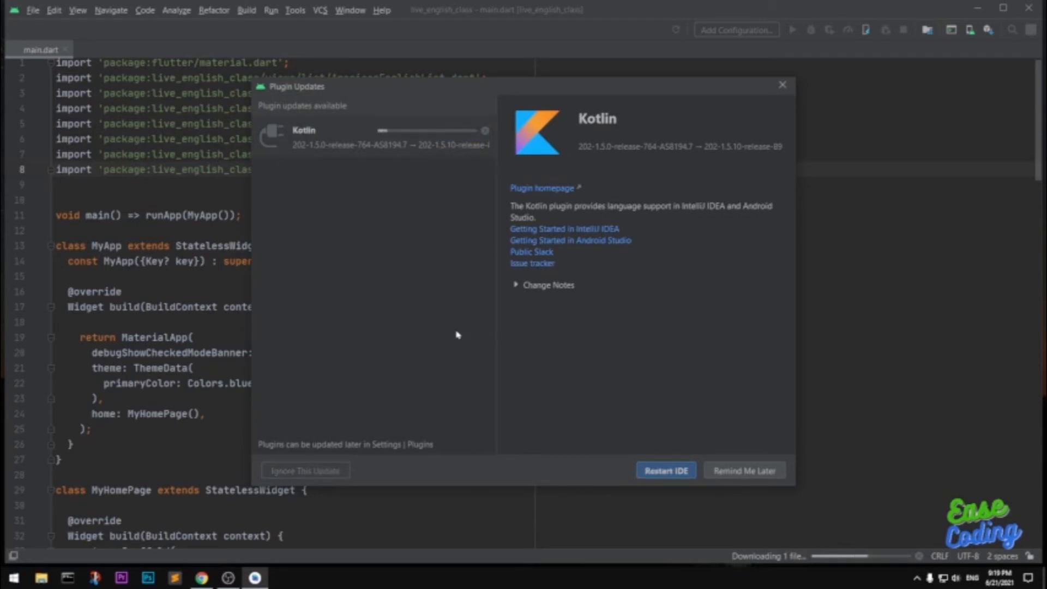
click(666, 471)
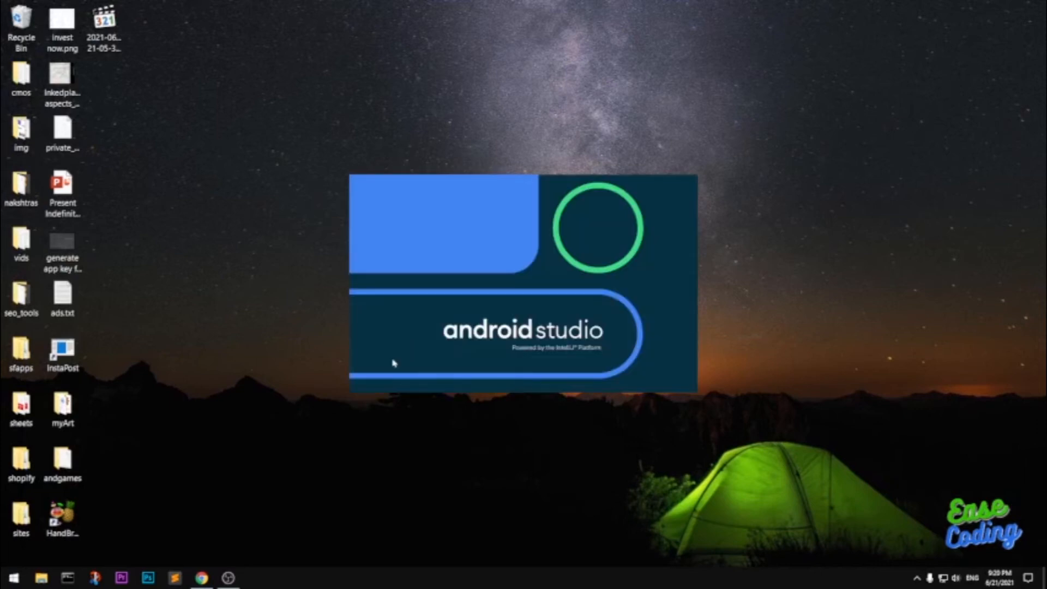
Check for Android Studio among the recently added Windows programs and dismiss the program list
click(10, 584)
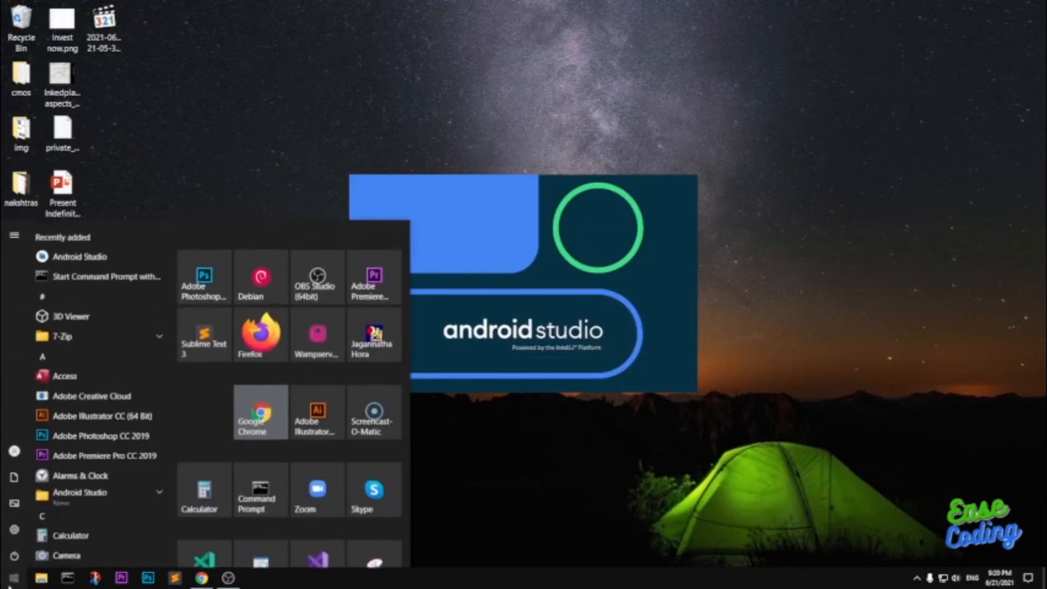
scroll(270, 446, down, 1)
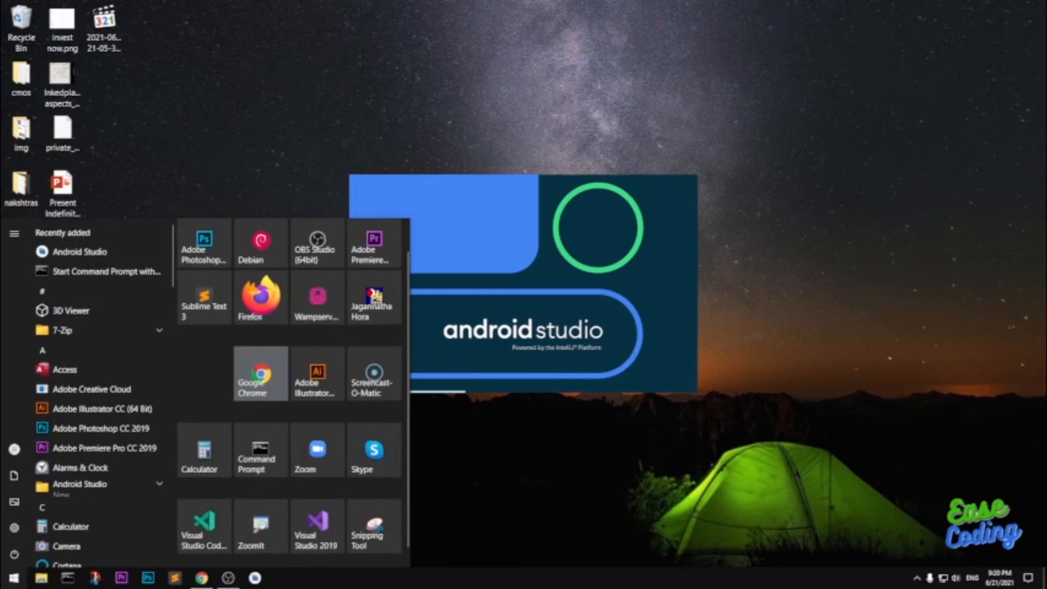
click(525, 515)
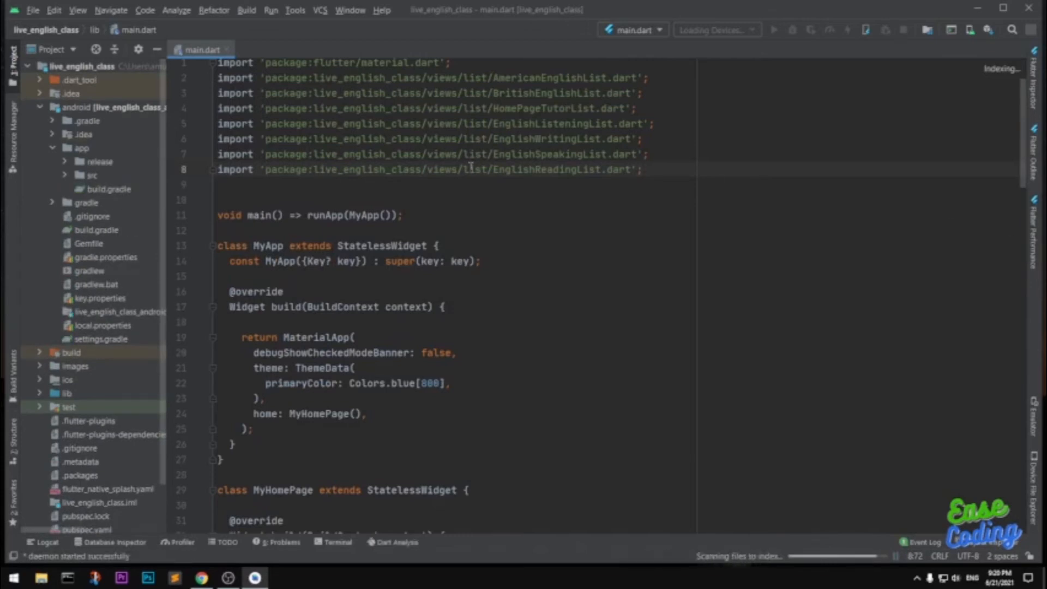
Collapse the android folder in the project tree and fold the import block in main.dart
click(40, 108)
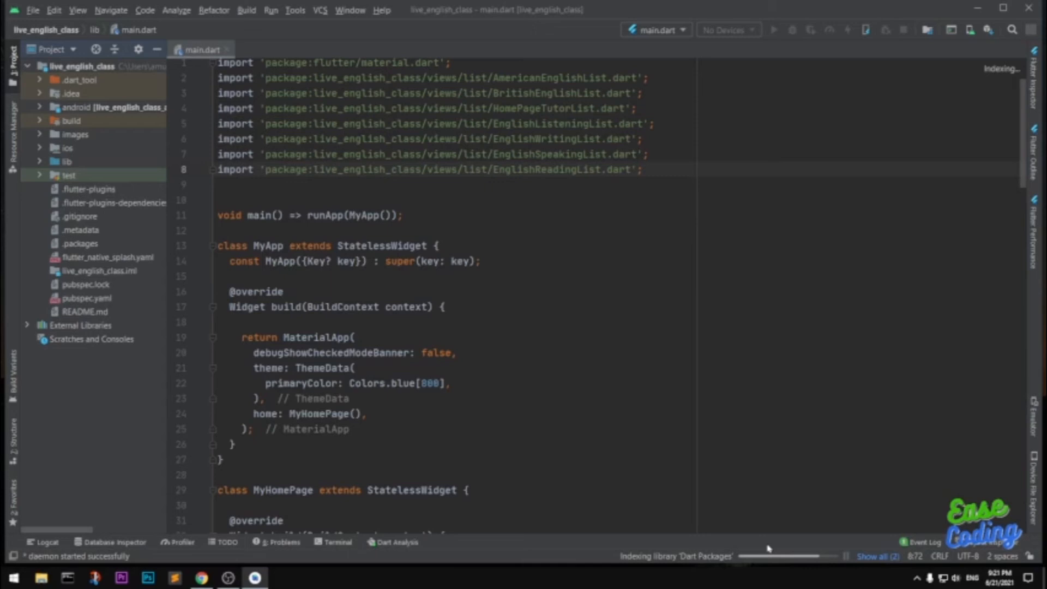
click(213, 63)
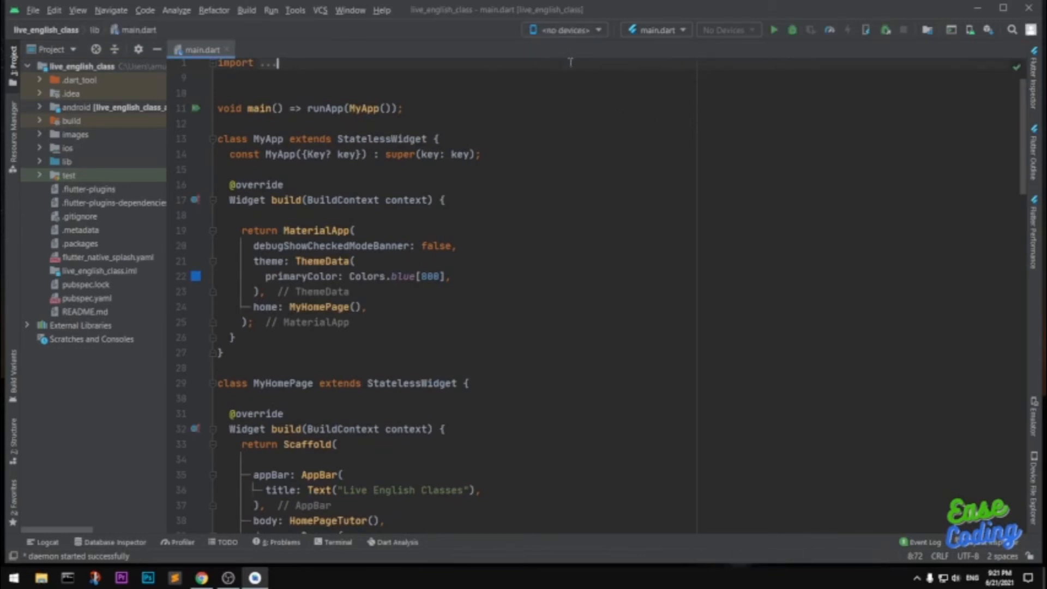
Open the AVD Manager and start creating a virtual device with the Pixel 2 phone definition
click(579, 30)
click(295, 10)
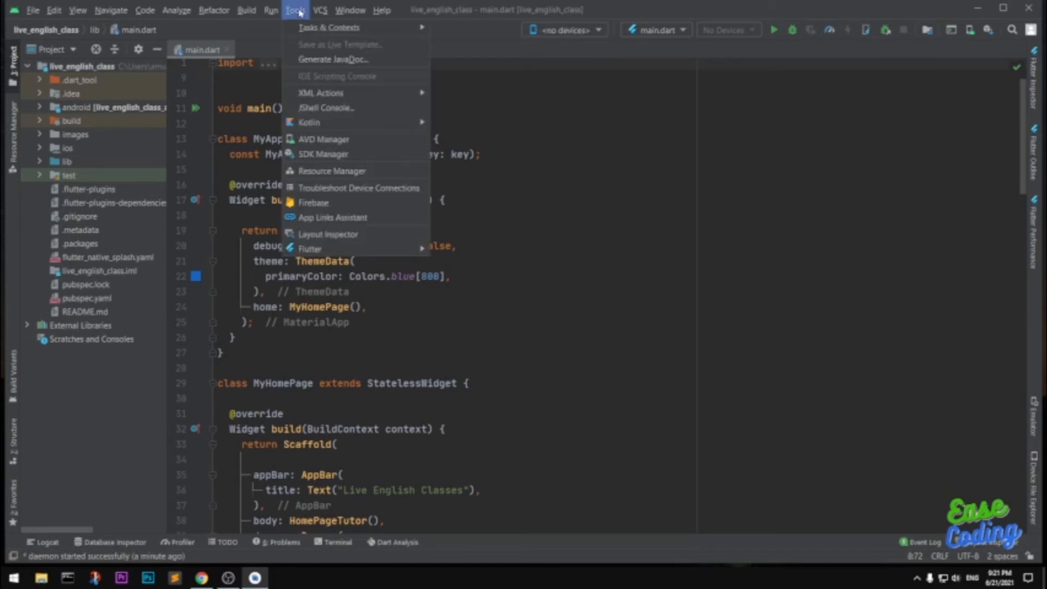
click(338, 144)
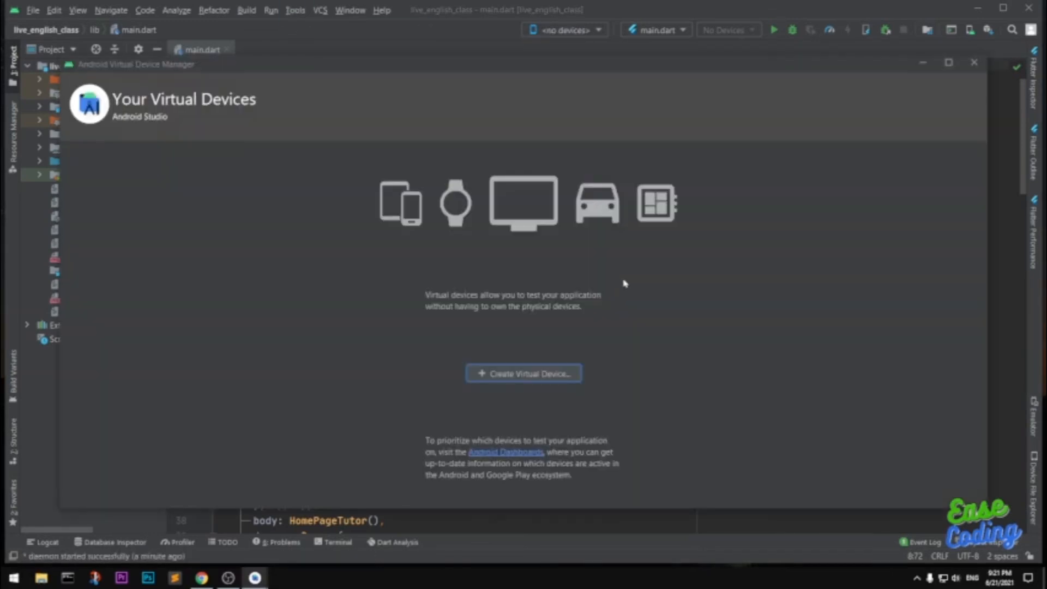
click(510, 375)
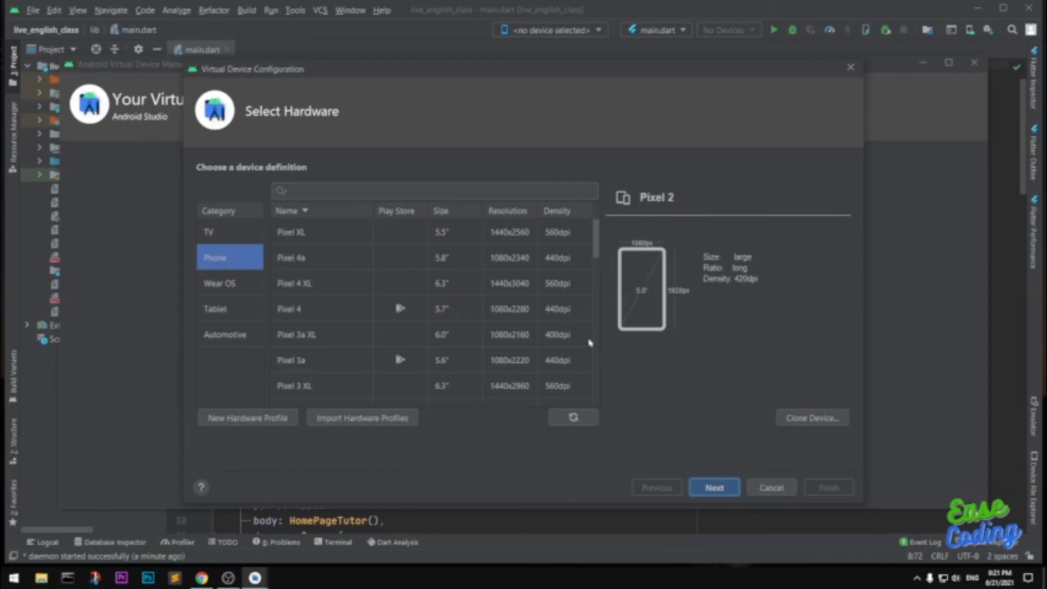
scroll(590, 343, down, 3)
scroll(589, 342, up, 2)
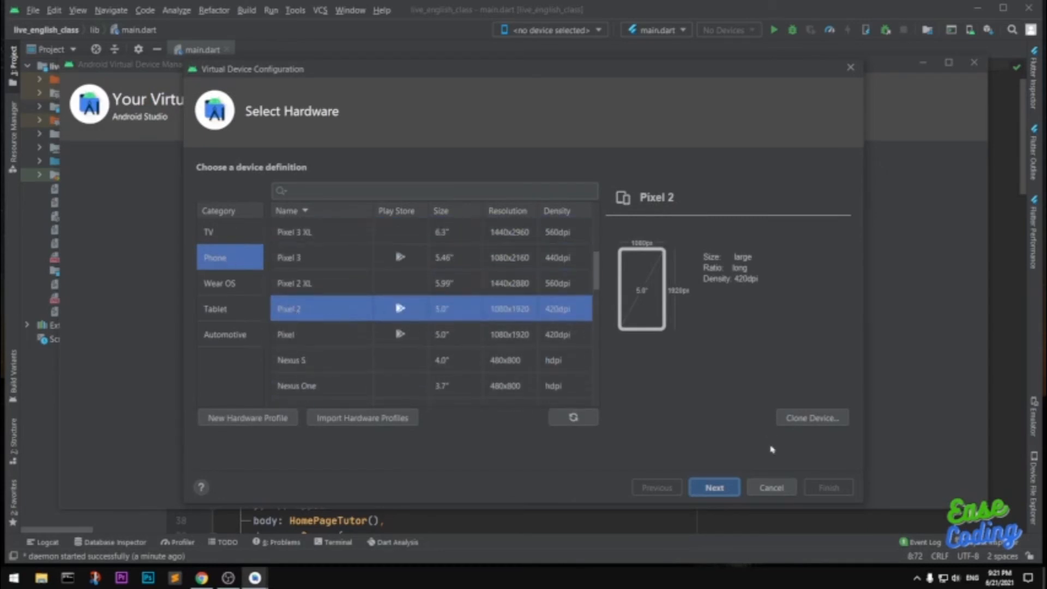
click(711, 488)
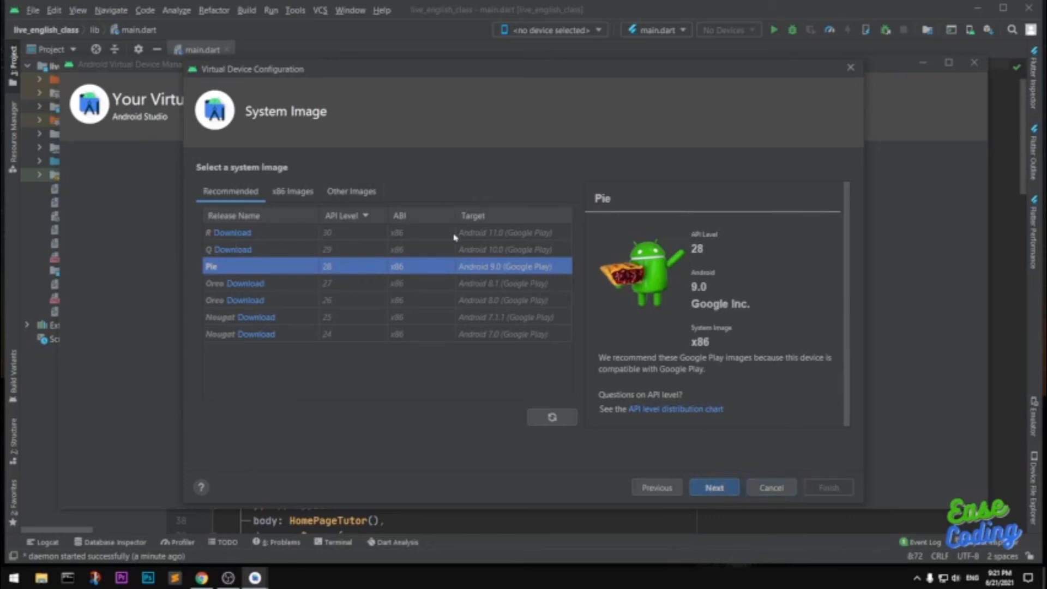
Use the Pie API 28 system image, name the AVD Pixel 2, and finish creating the device
click(709, 488)
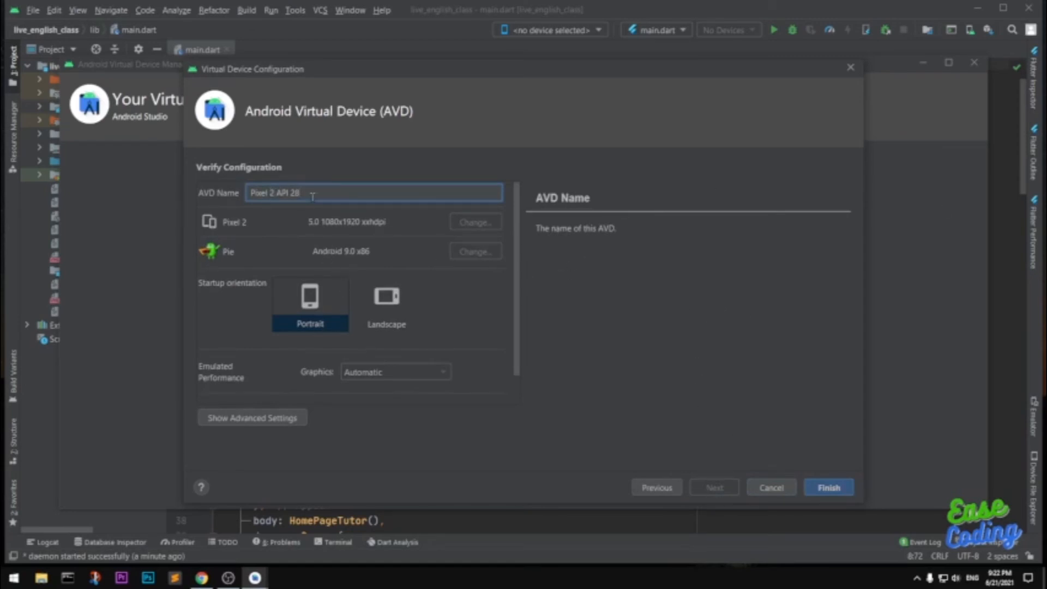
drag(274, 190, 404, 194)
key(BackSpace)
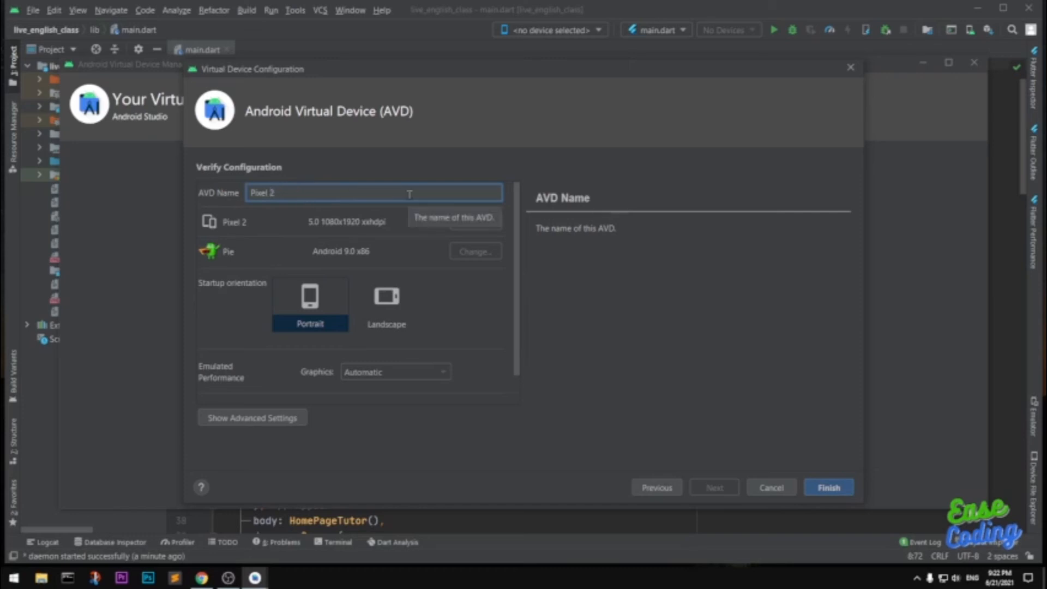
click(828, 488)
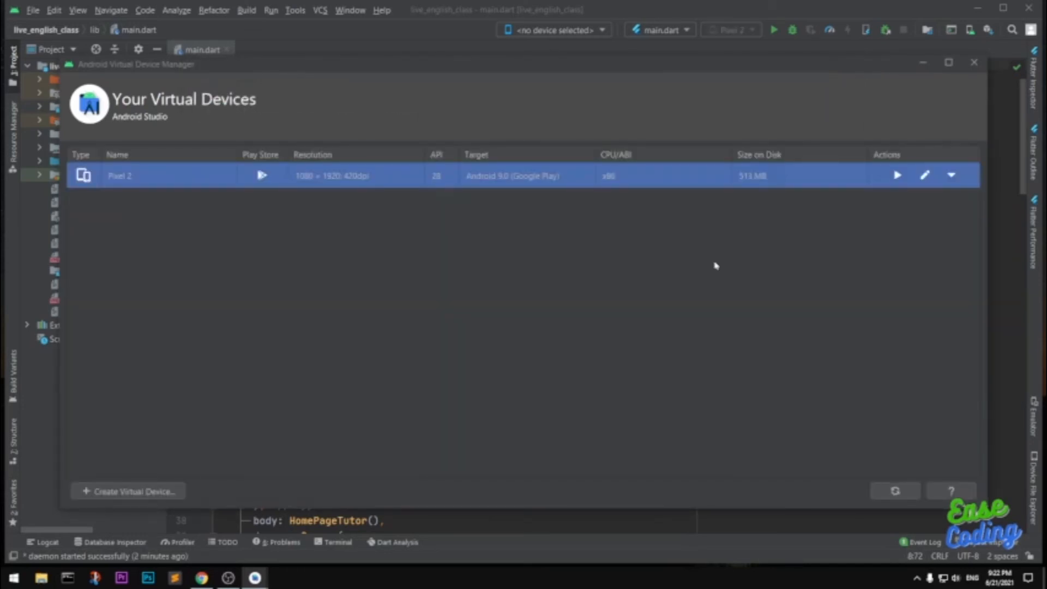
Start the Pixel 2 virtual device and close the AVD Manager
click(897, 176)
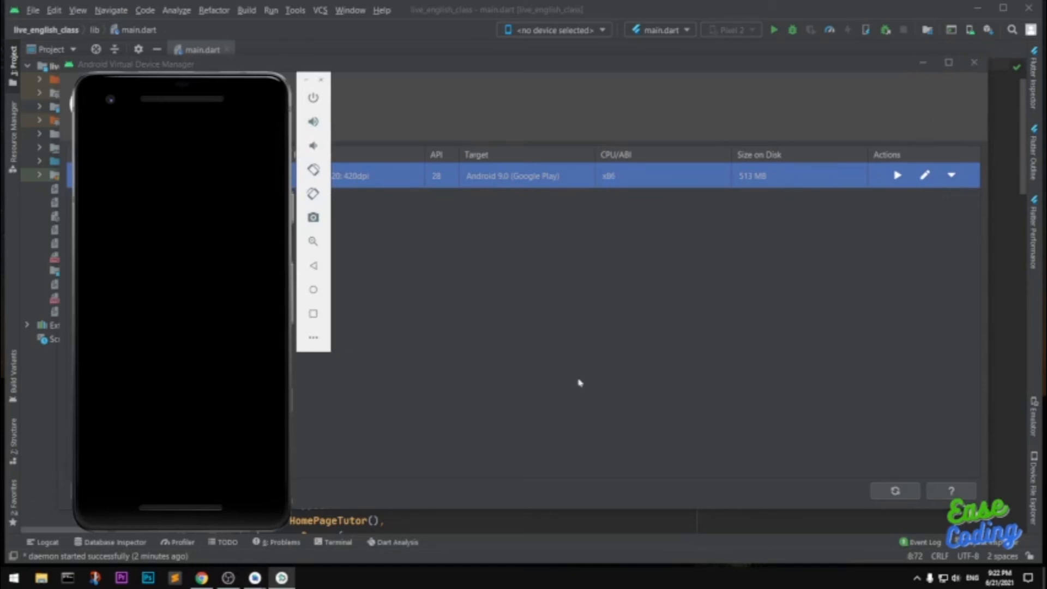
click(755, 406)
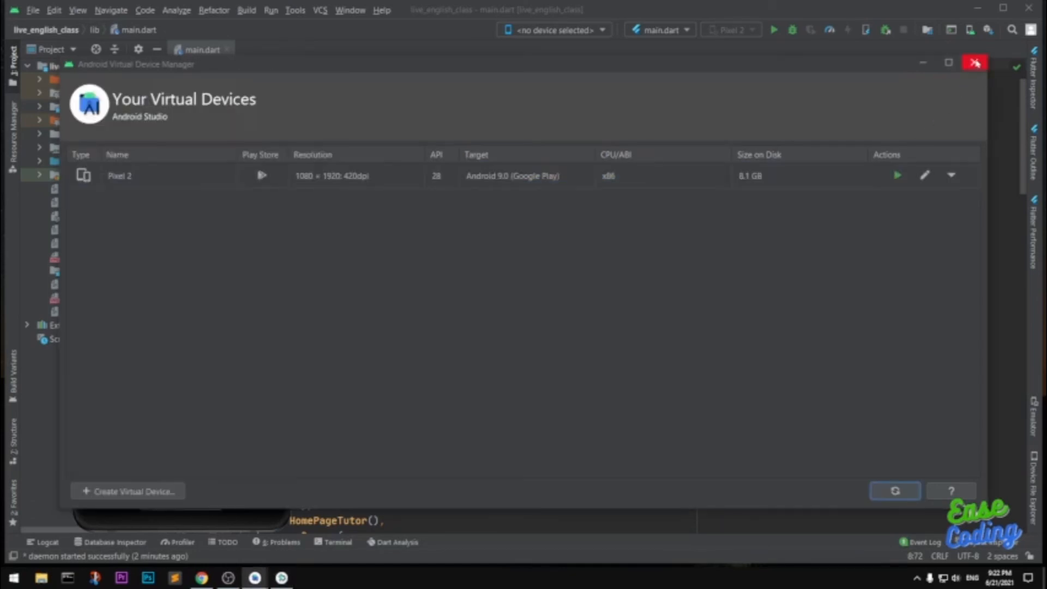
click(974, 62)
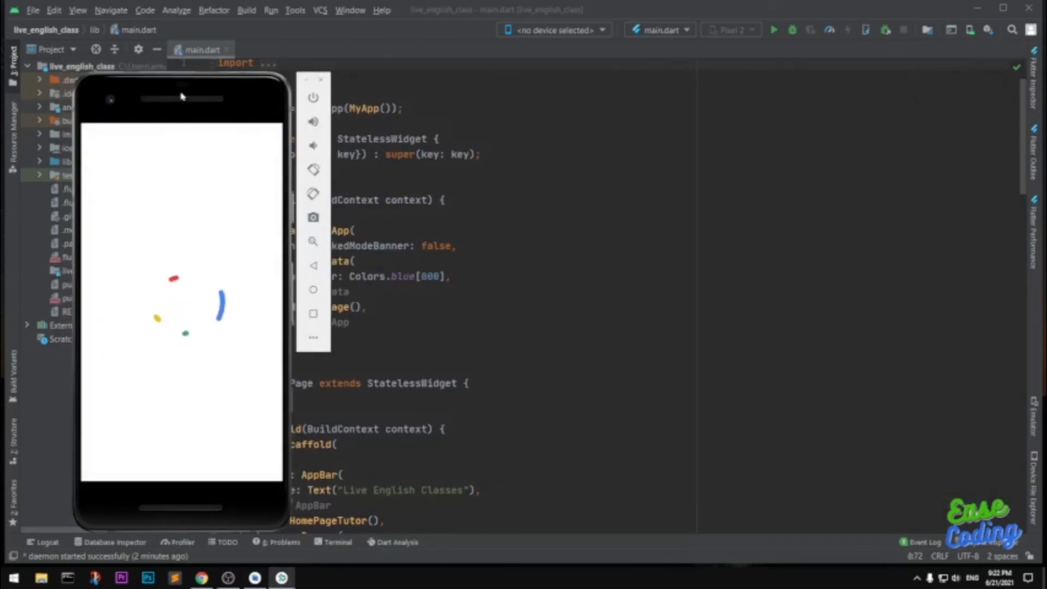
Arrange the emulator beside a restored, resized Android Studio window so both the phone and the code are visible
drag(177, 93, 816, 93)
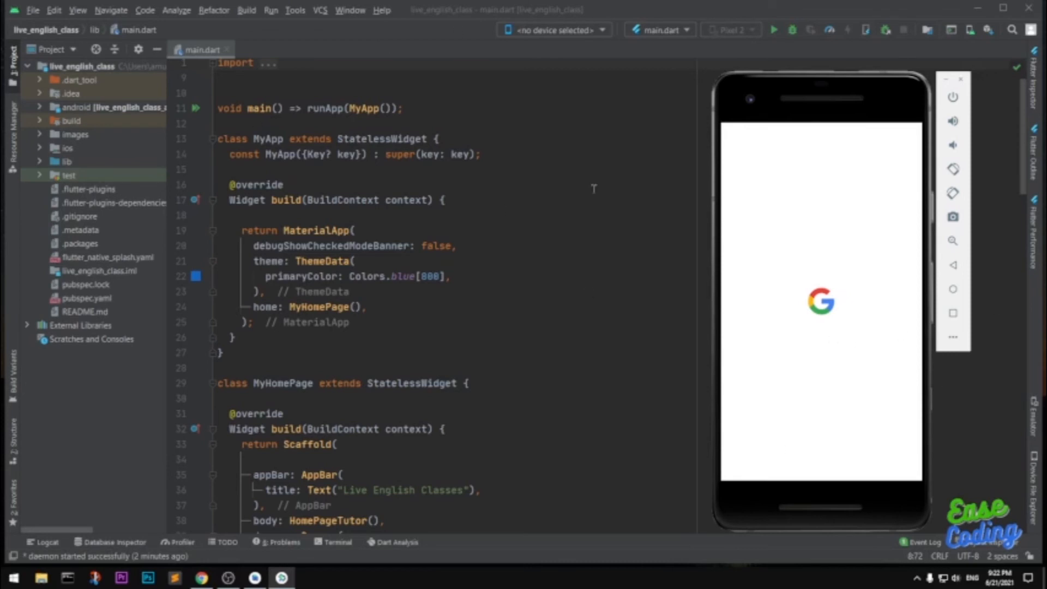
click(1002, 8)
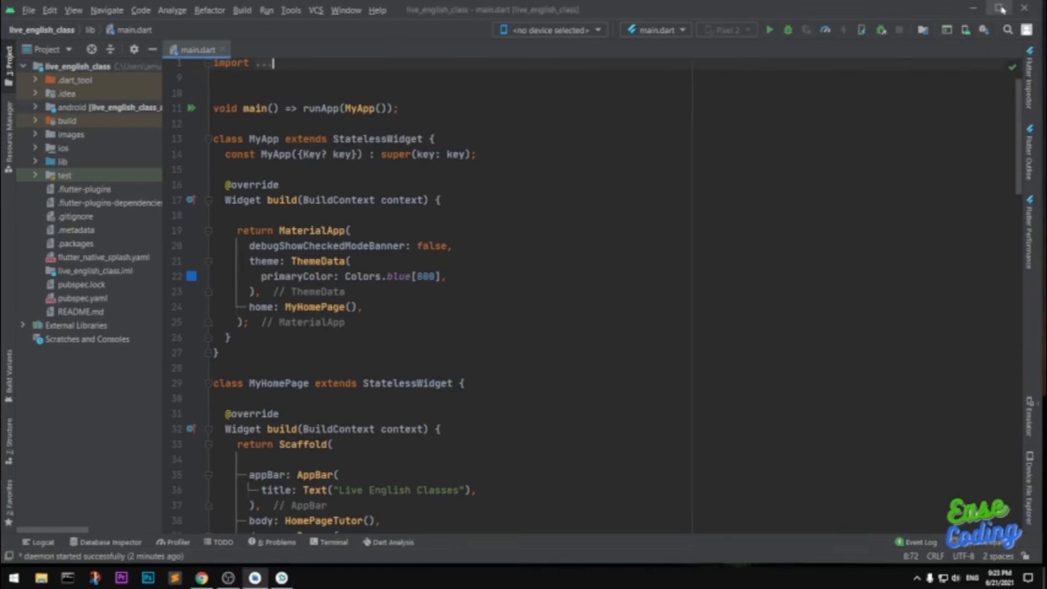
drag(803, 84, 847, 84)
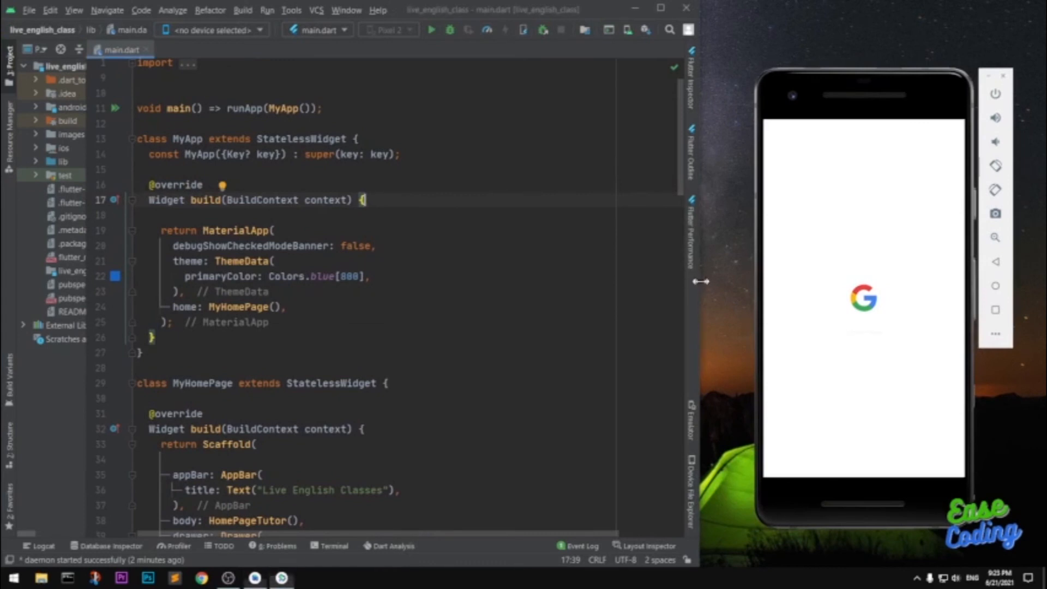
drag(699, 281, 756, 287)
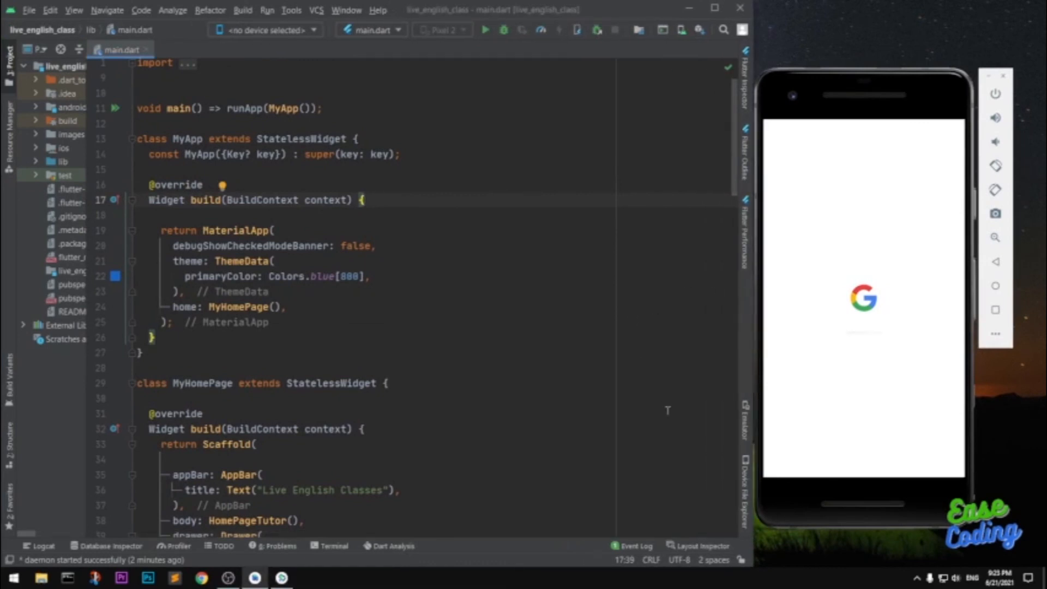
Refresh the list of target devices for running the Flutter app
click(313, 30)
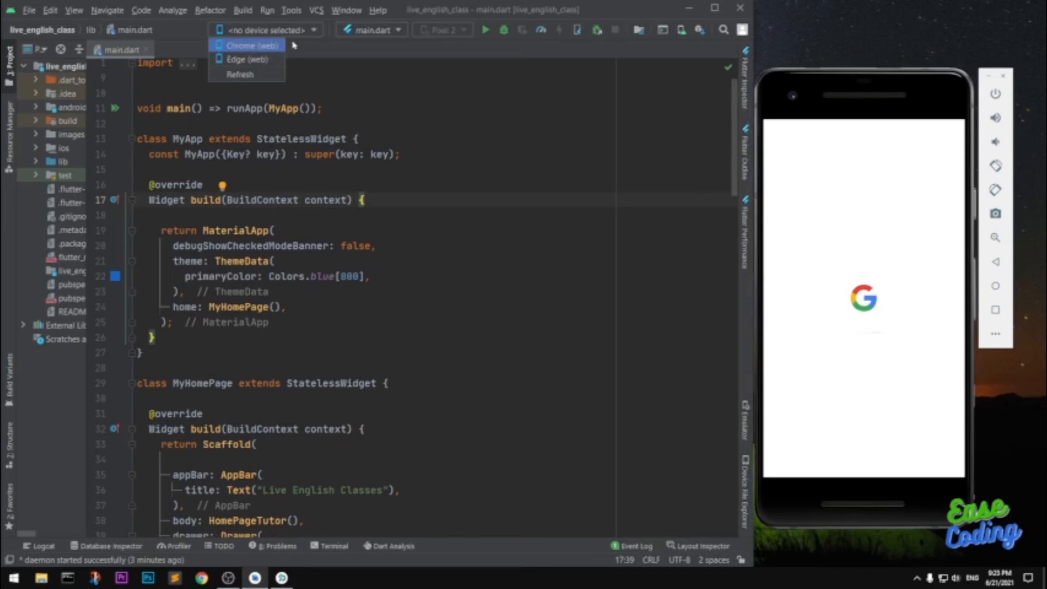
click(258, 79)
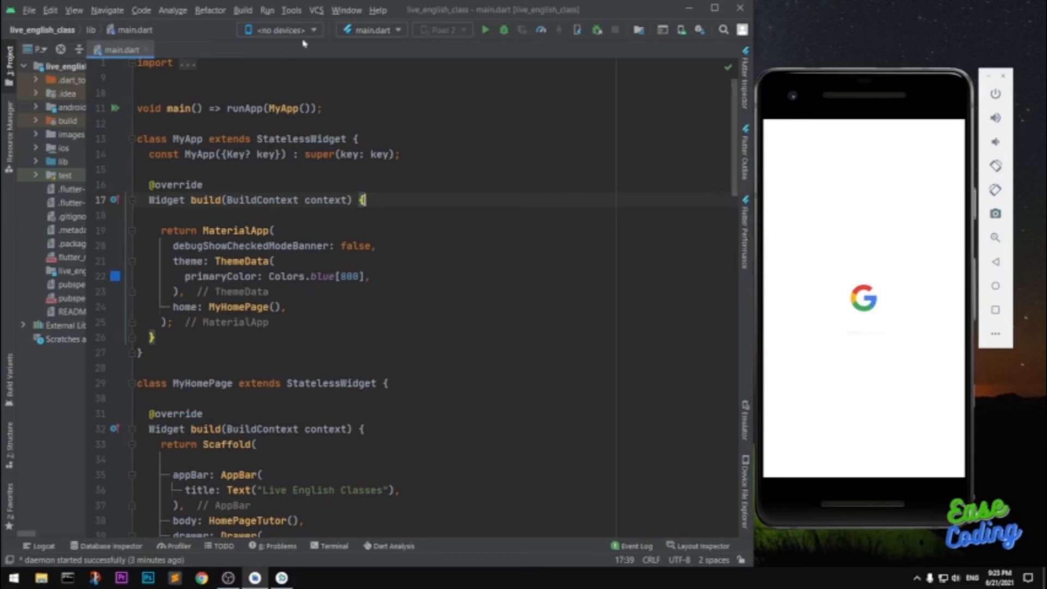
Open the Pixel 2 Android emulator from the Flutter device selection and run main.dart on it
click(284, 30)
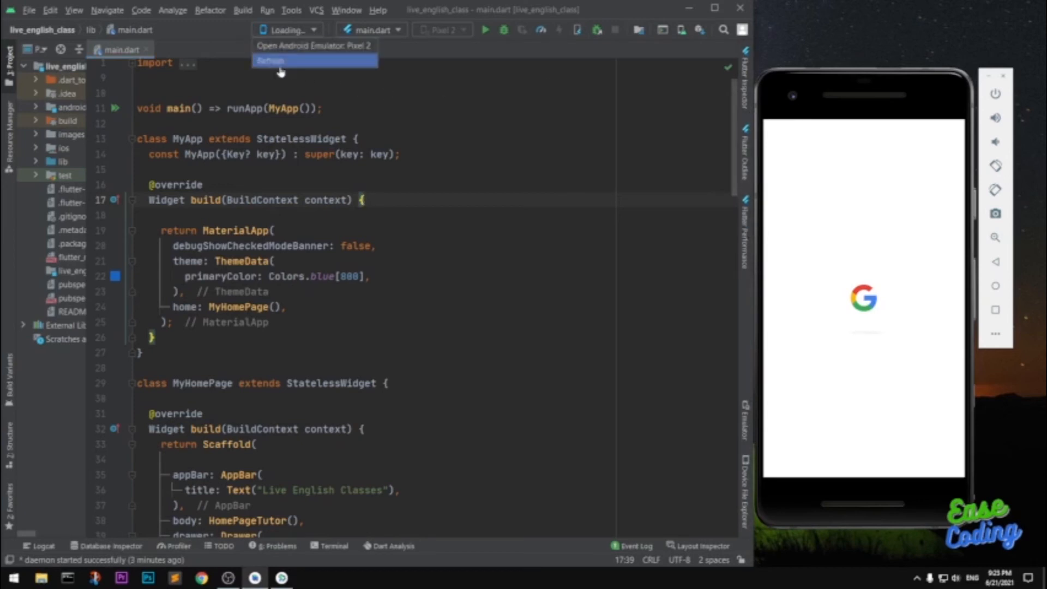
click(304, 48)
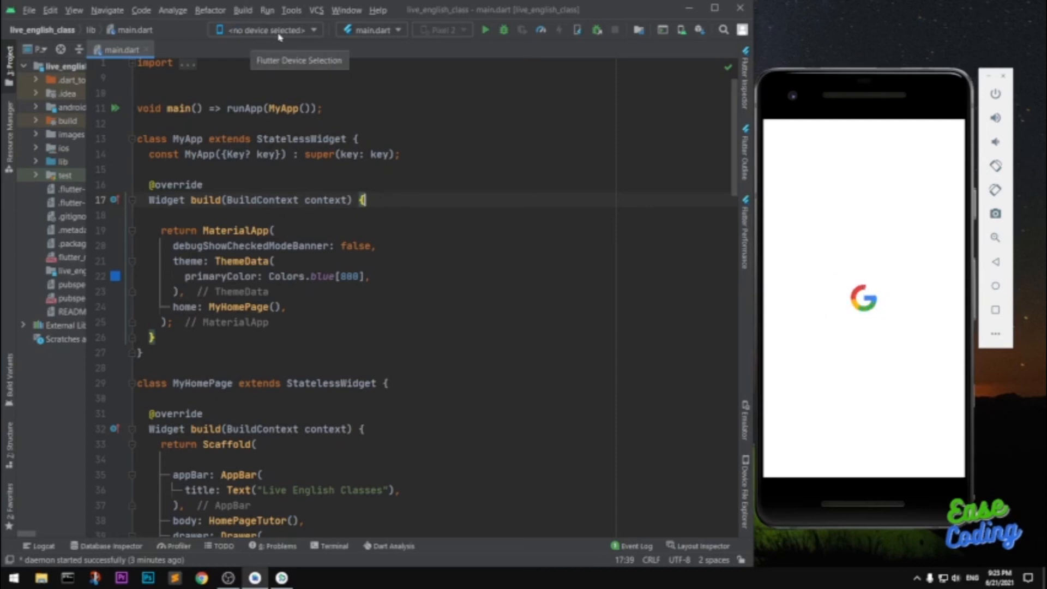
click(314, 30)
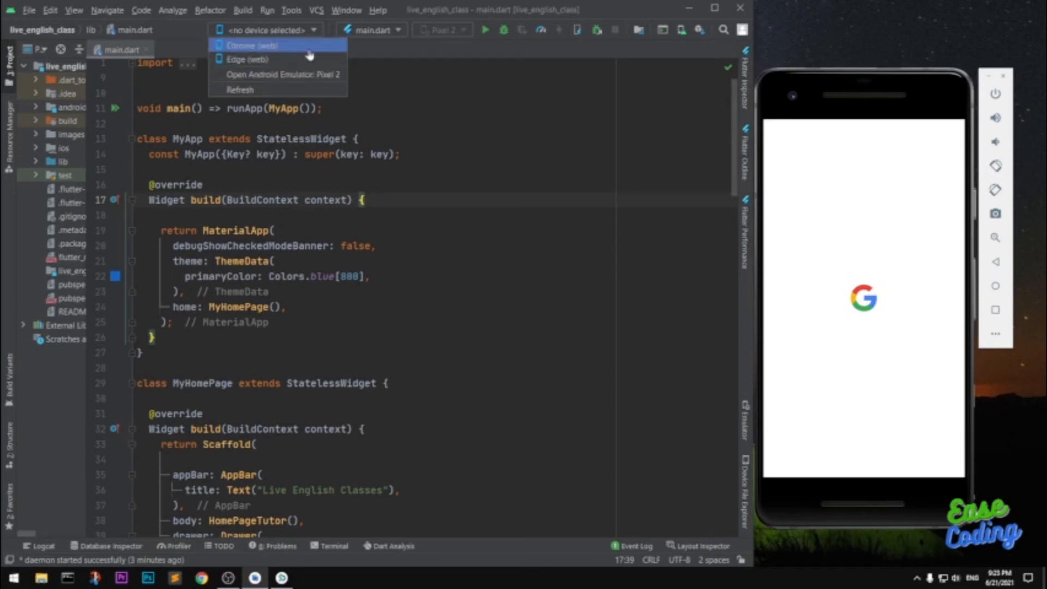
click(330, 78)
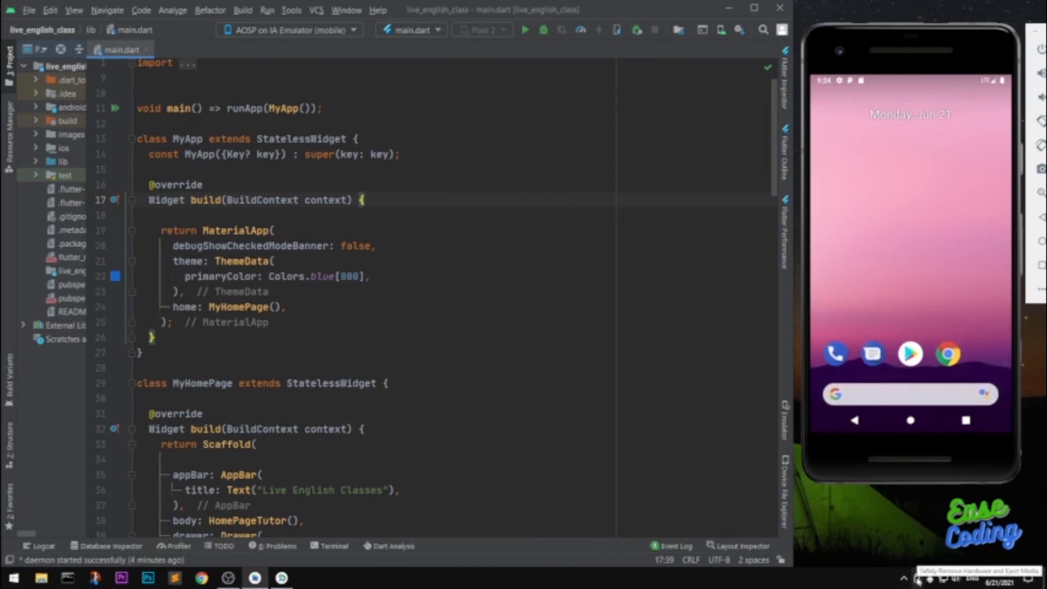
click(524, 31)
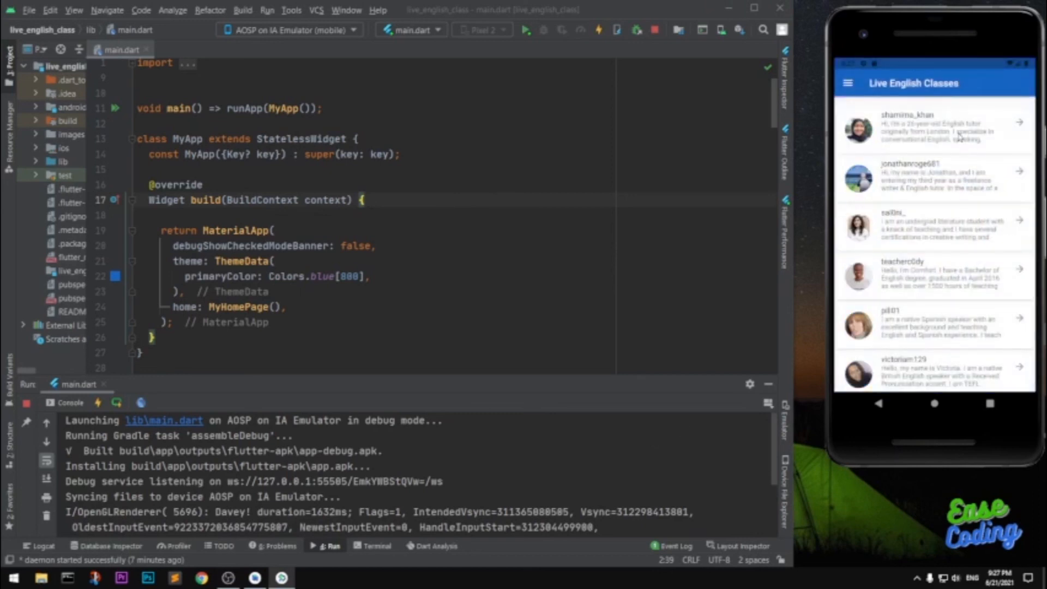
Test the running app's navigation by viewing the first tutor's profile and the English Speaking Tutors page, returning to the home list
click(960, 138)
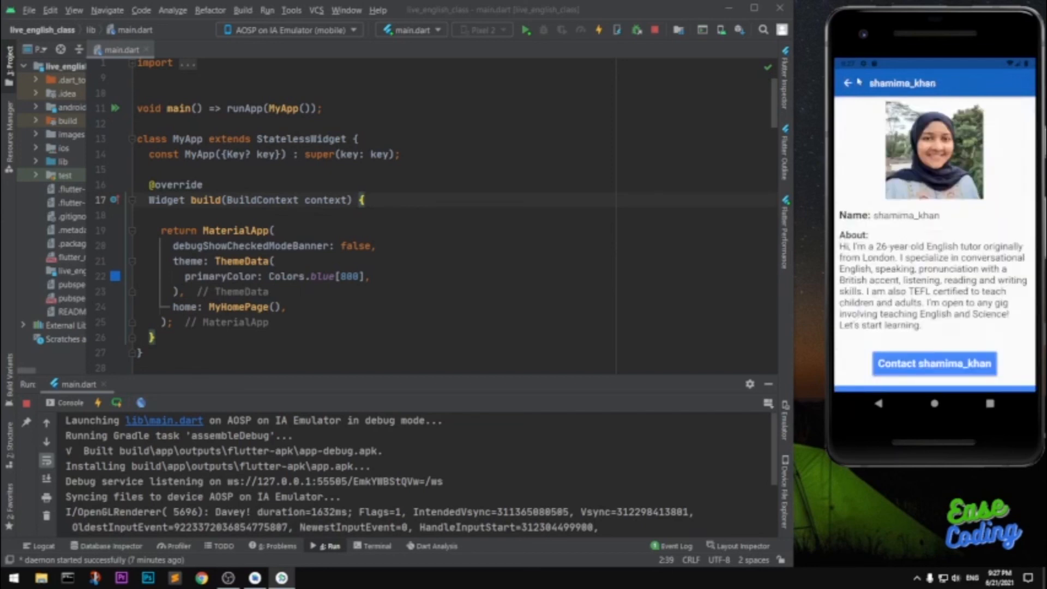
click(848, 82)
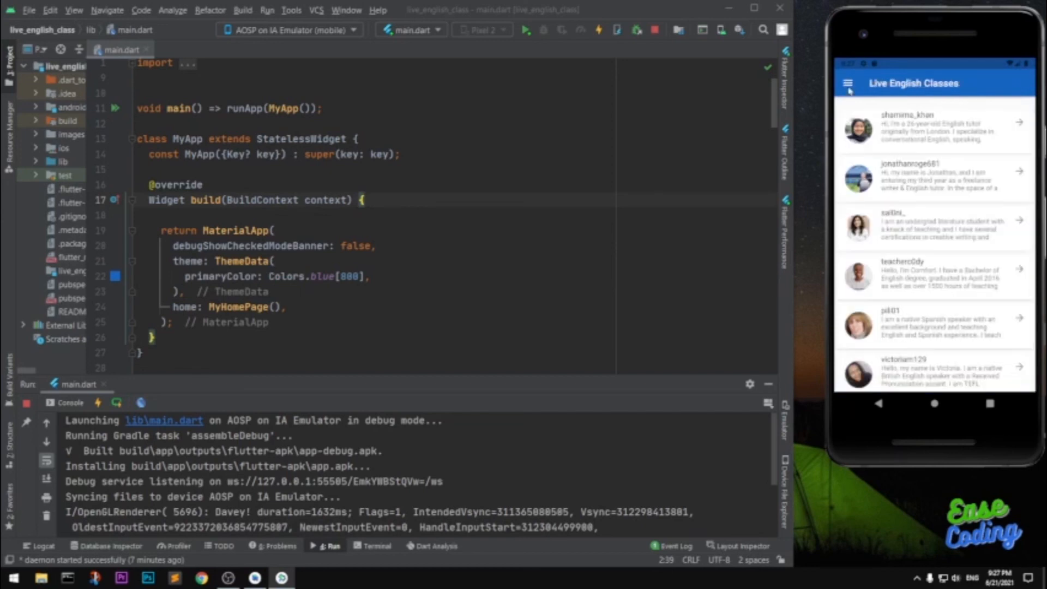
click(848, 85)
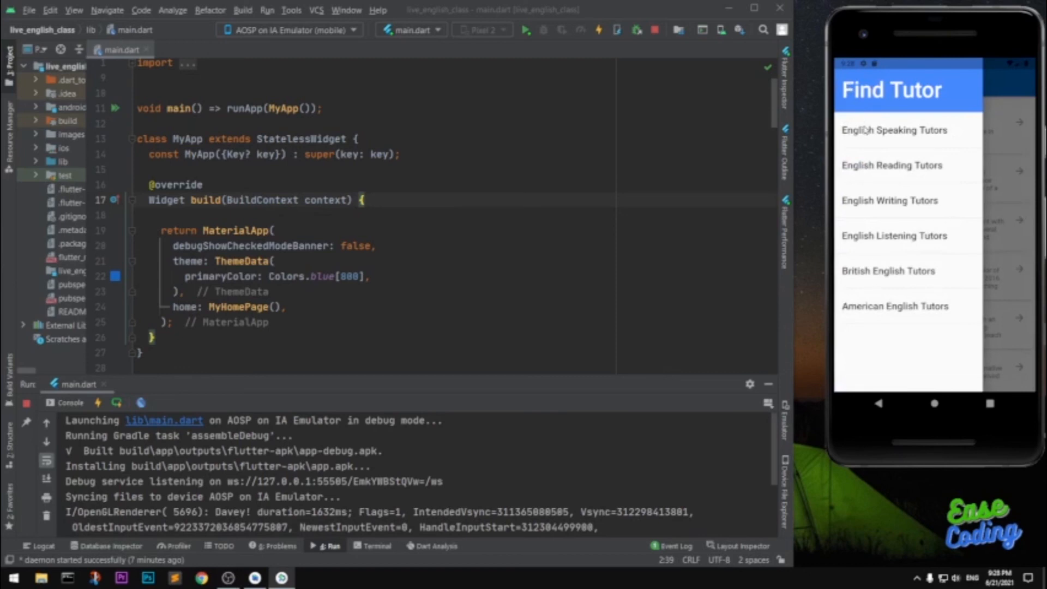
click(864, 130)
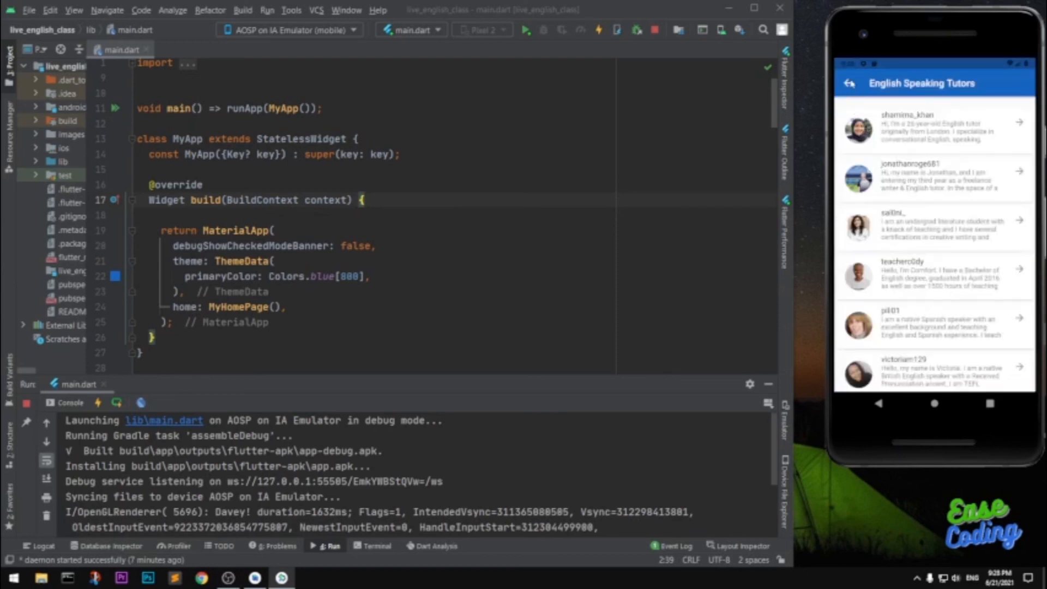
click(849, 83)
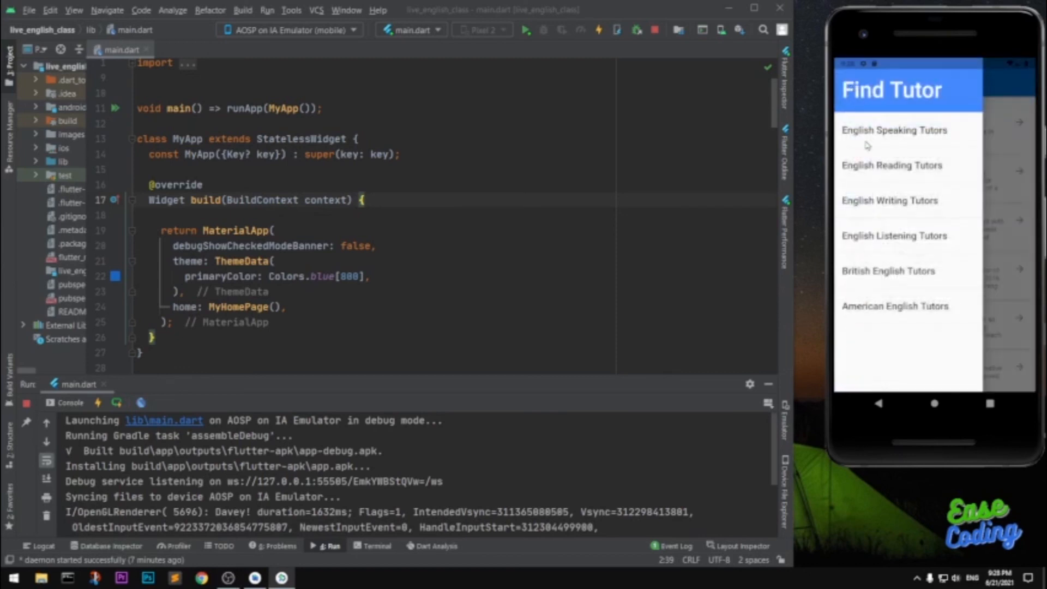
click(1004, 377)
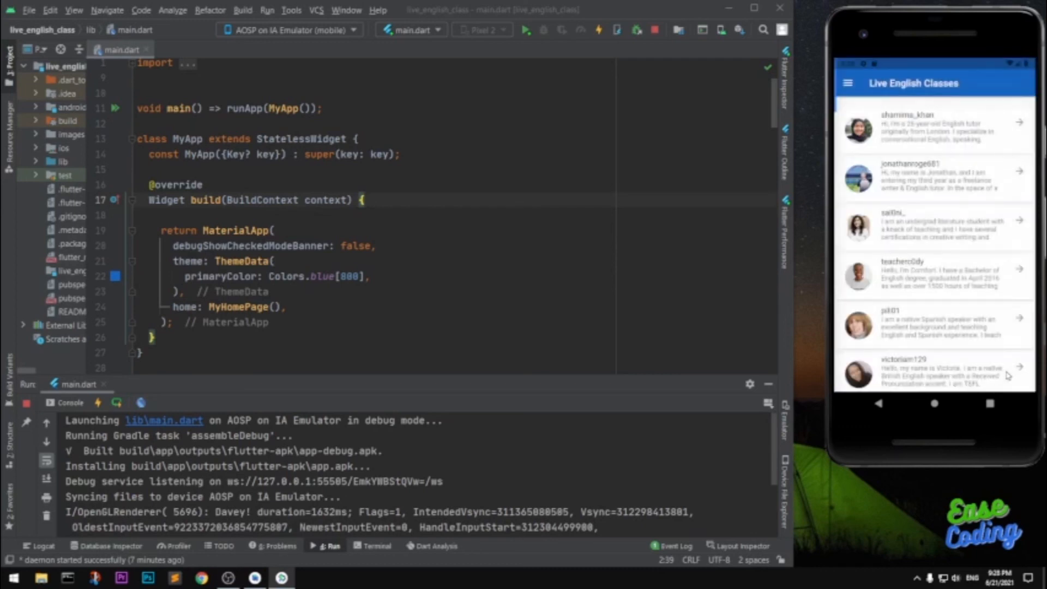
Browse further down the Live English Classes tutor list and move the emulator so that its control bar is fully on screen
scroll(939, 302, down, 2)
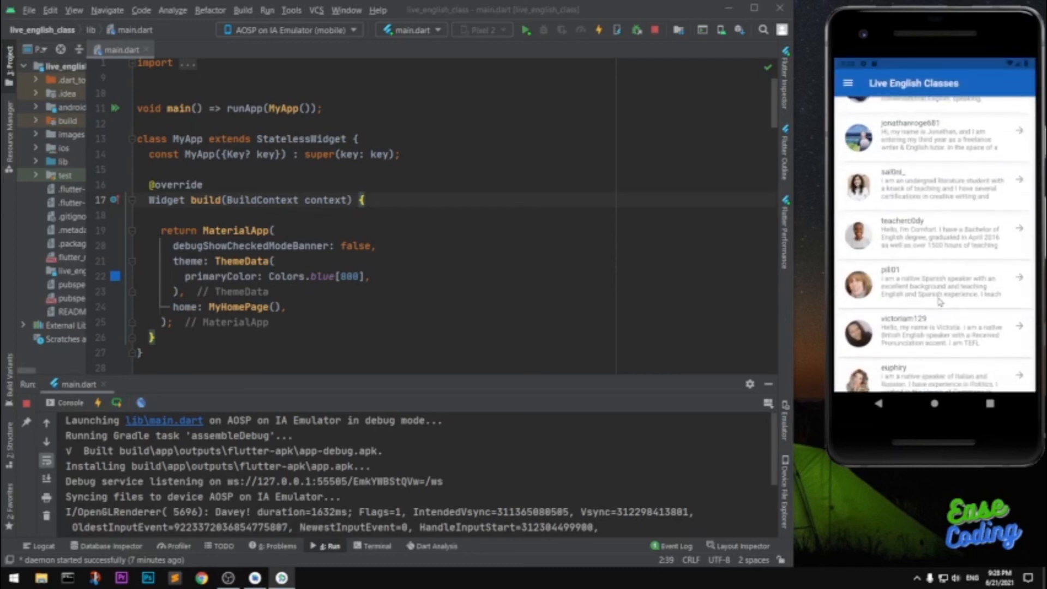
scroll(940, 301, down, 1)
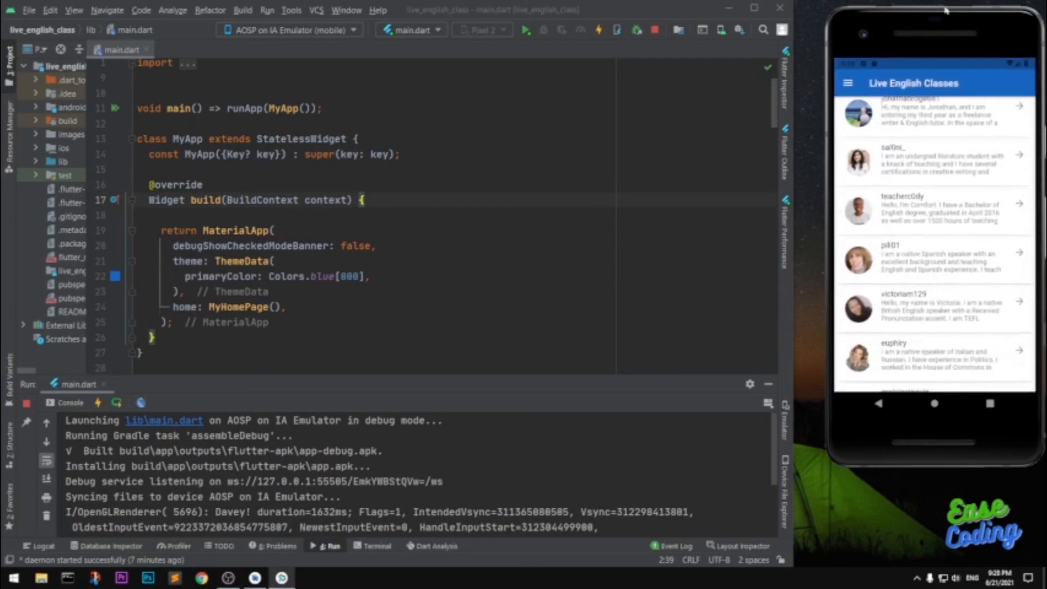
drag(927, 38, 826, 80)
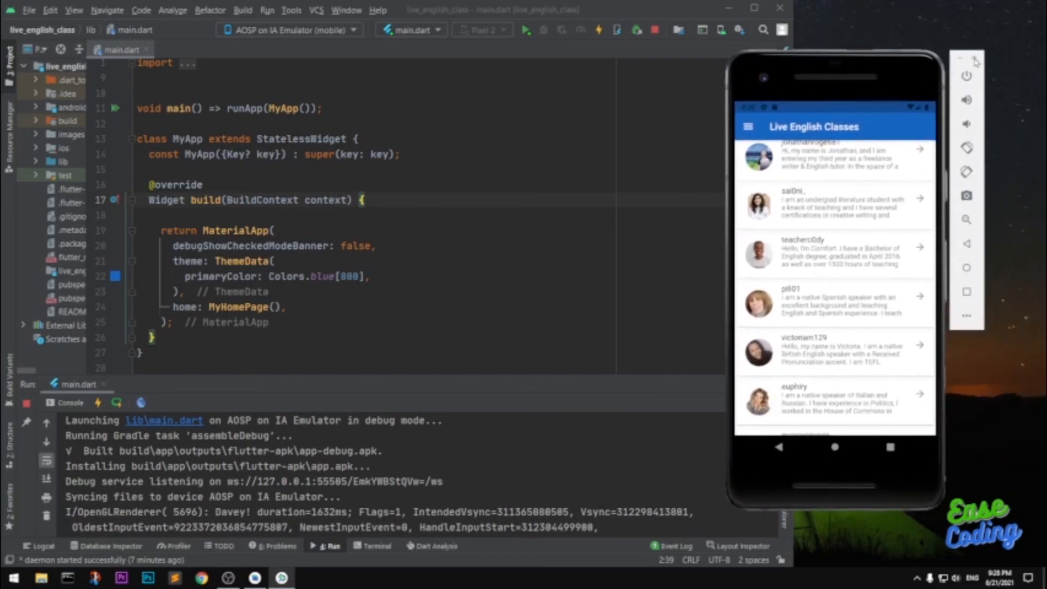